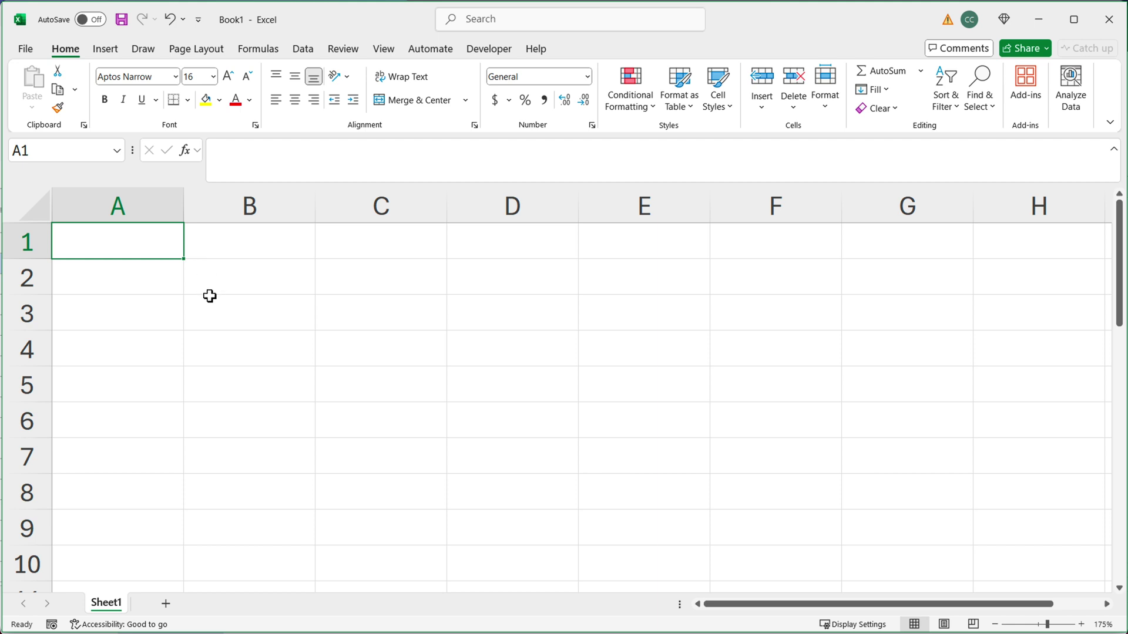
Enter the numbers 1, 2, 3 and 4 down cells B1 to B4
{"action": "scroll", "coordinate": [210, 297], "scroll_direction": "down", "scroll_amount": 1}
{"action": "scroll", "coordinate": [210, 296], "scroll_direction": "down", "scroll_amount": 2}
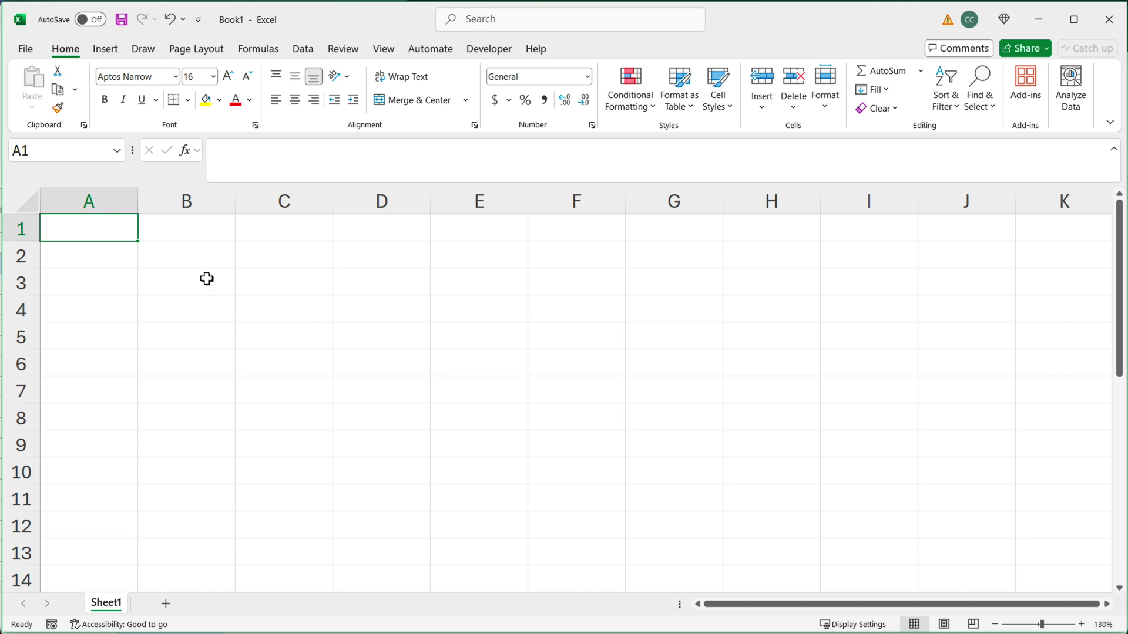
{"action": "left_click", "coordinate": [211, 235]}
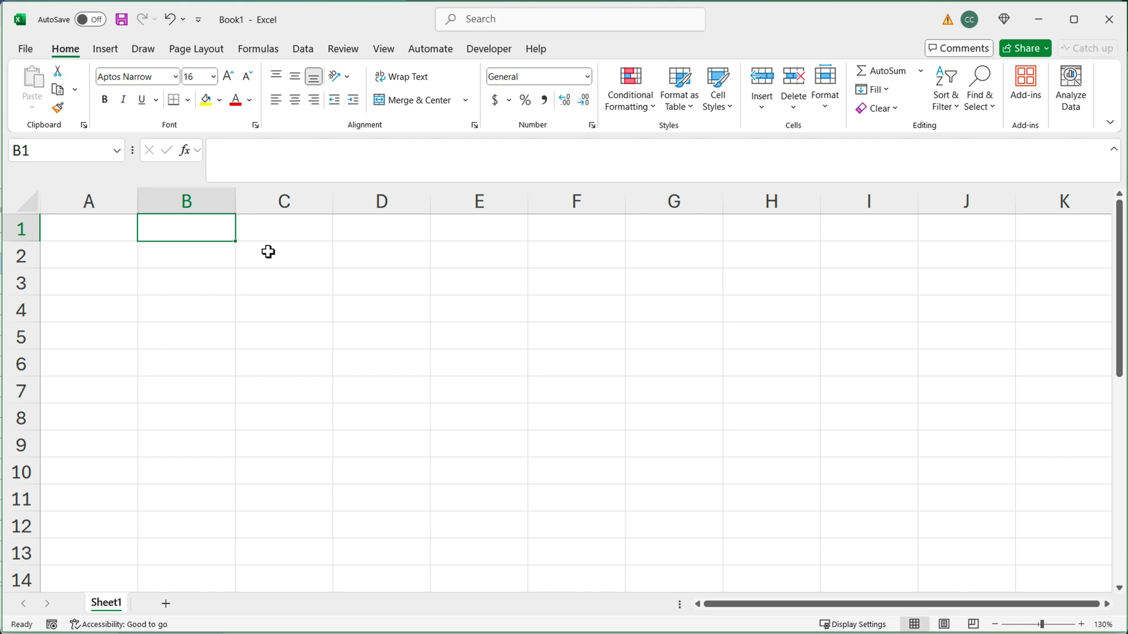
{"action": "type", "text": "1"}
{"action": "key", "text": "Return"}
{"action": "type", "text": "2"}
{"action": "key", "text": "Return"}
{"action": "type", "text": "3"}
{"action": "key", "text": "Return"}
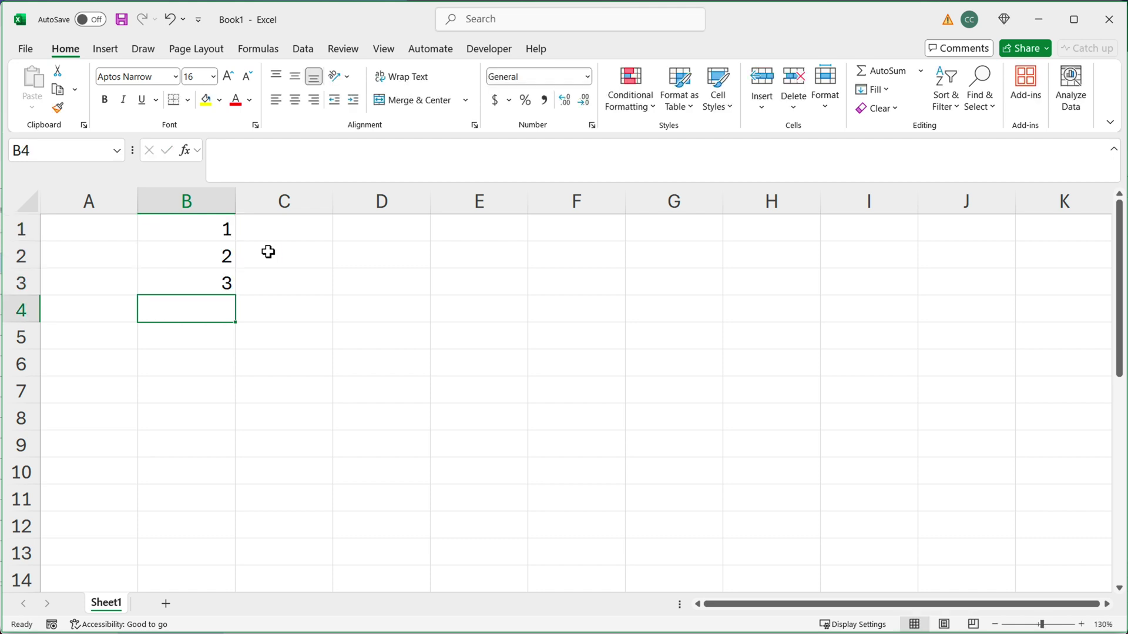
{"action": "type", "text": "4"}
{"action": "key", "text": "Return"}
Copy B1:B4 and paste it repeatedly below, starting at B5, B9 and B13
{"action": "left_click_drag", "start_coordinate": [231, 238], "coordinate": [206, 312]}
{"action": "key", "text": "ctrl+c"}
{"action": "left_click", "coordinate": [196, 337]}
{"action": "key", "text": "ctrl+v"}
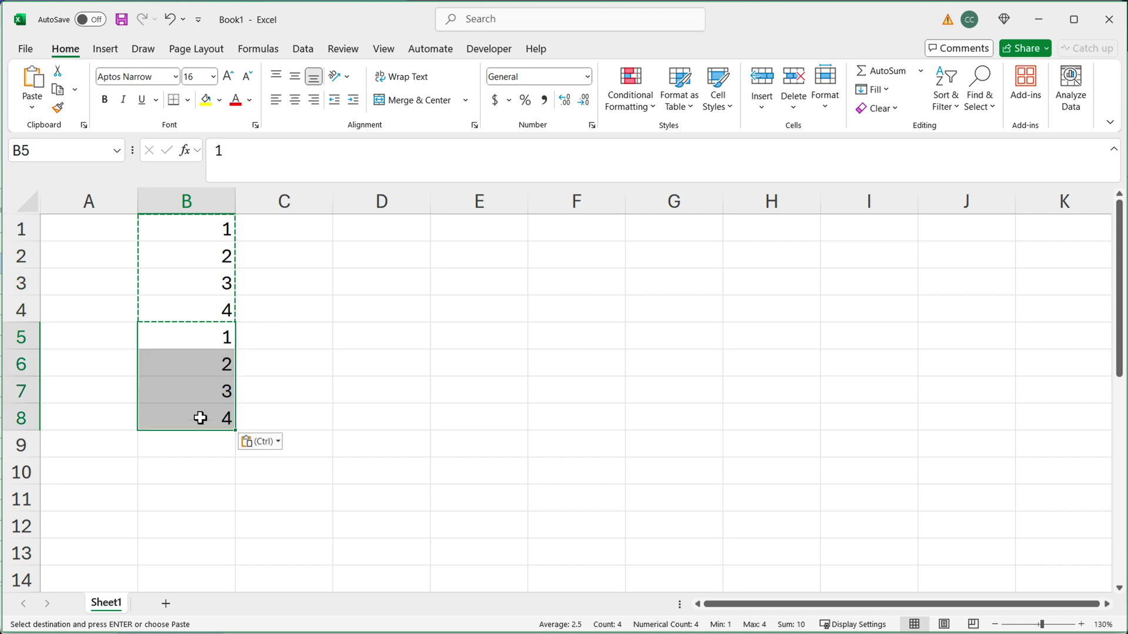
{"action": "left_click", "coordinate": [203, 446]}
{"action": "key", "text": "ctrl+v"}
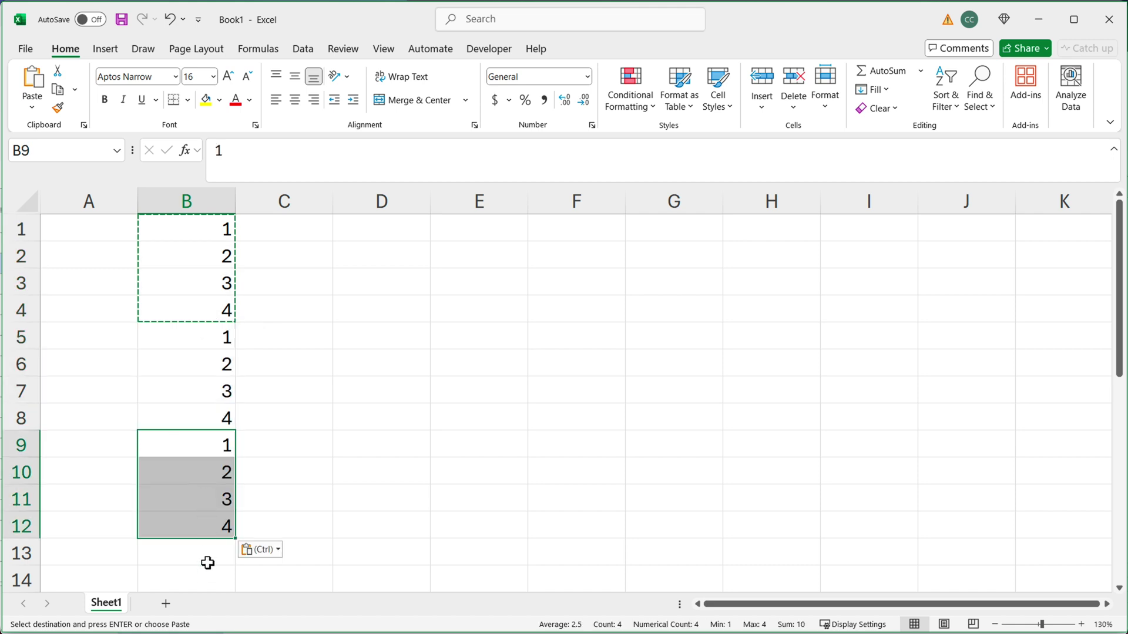
{"action": "left_click", "coordinate": [206, 557]}
{"action": "key", "text": "ctrl+v"}
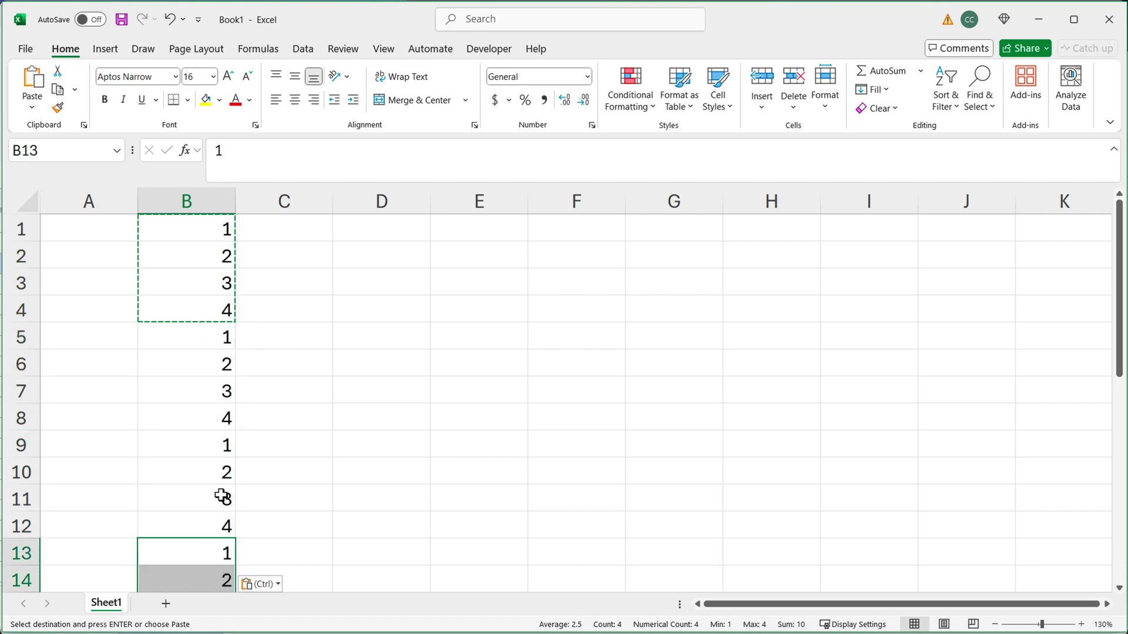
Fill D1:D12 with a repeating-value pattern of four 1s, four 2s and four 3s
{"action": "left_click", "coordinate": [376, 239]}
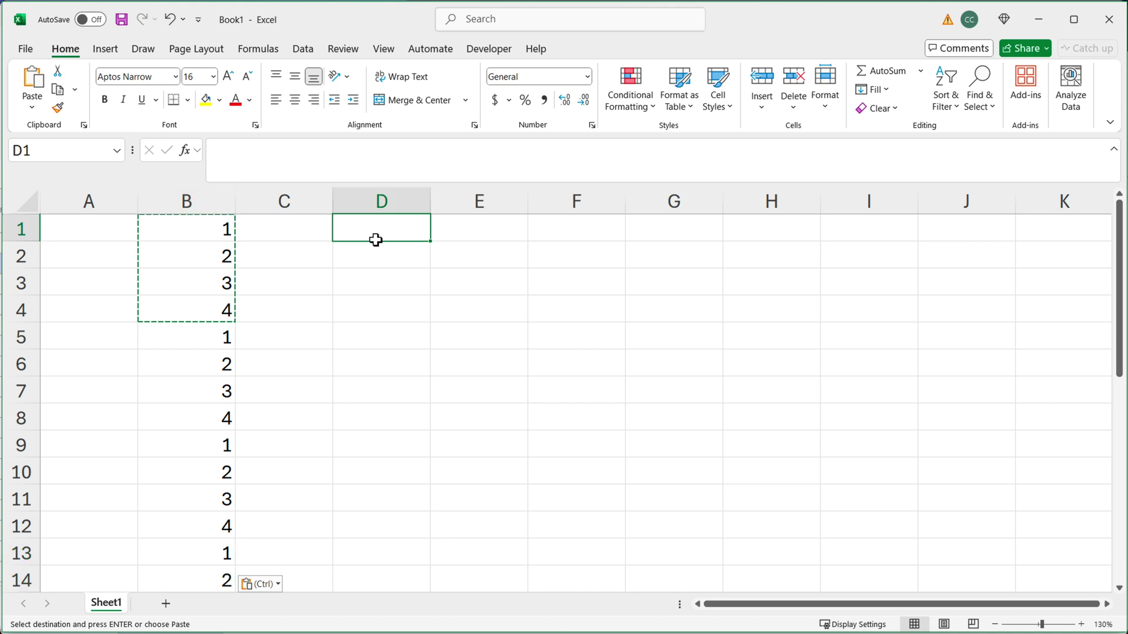
{"action": "type", "text": "1 1 1 1 "}
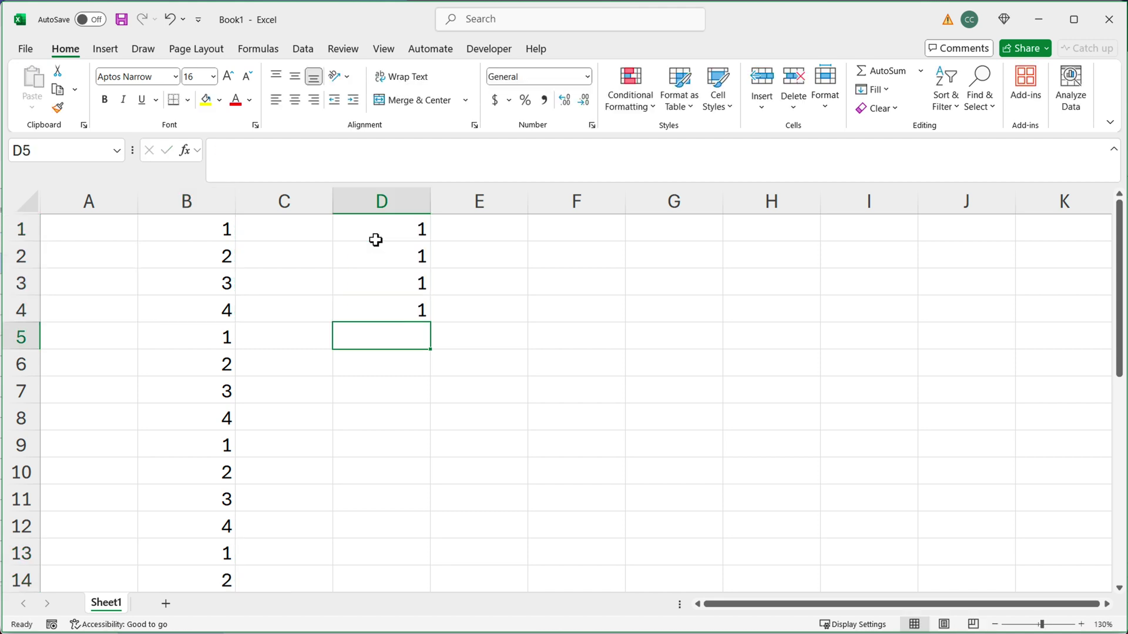
{"action": "type", "text": "2 2 2 2"}
{"action": "key", "text": "Return"}
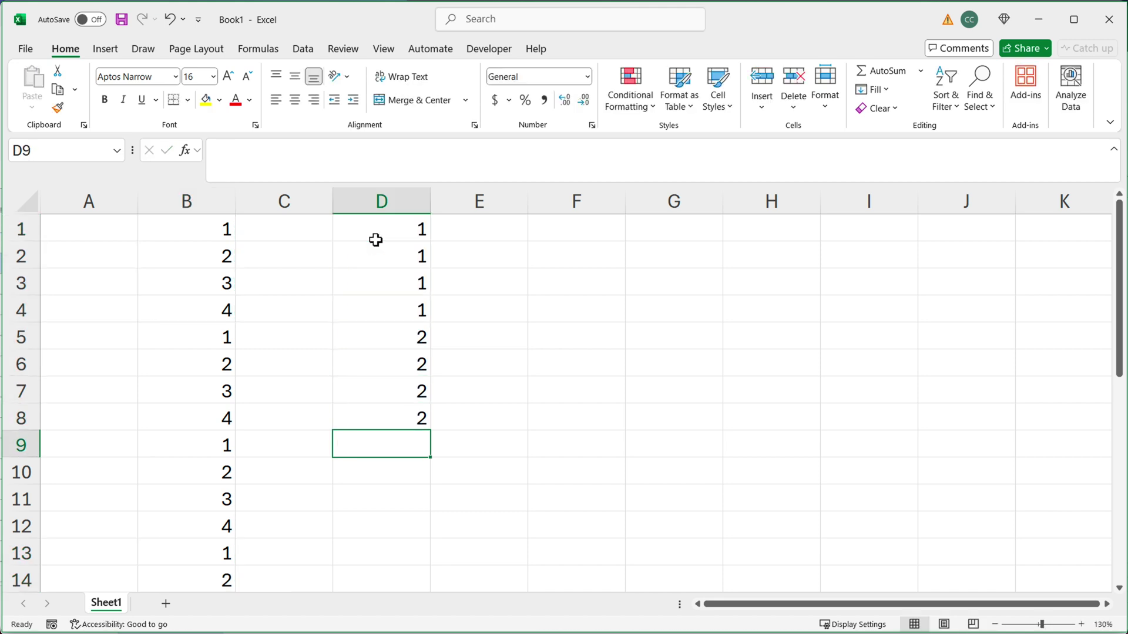
{"action": "type", "text": "3 3 3 3"}
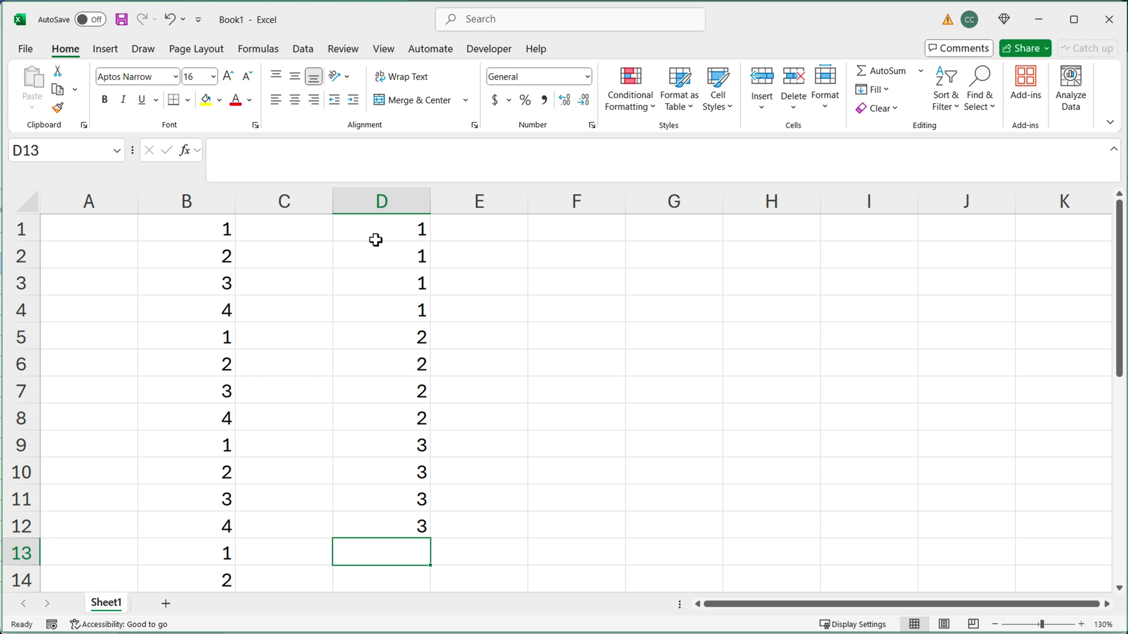
{"action": "left_click_drag", "start_coordinate": [400, 229], "coordinate": [406, 413]}
{"action": "left_click_drag", "start_coordinate": [400, 456], "coordinate": [397, 534]}
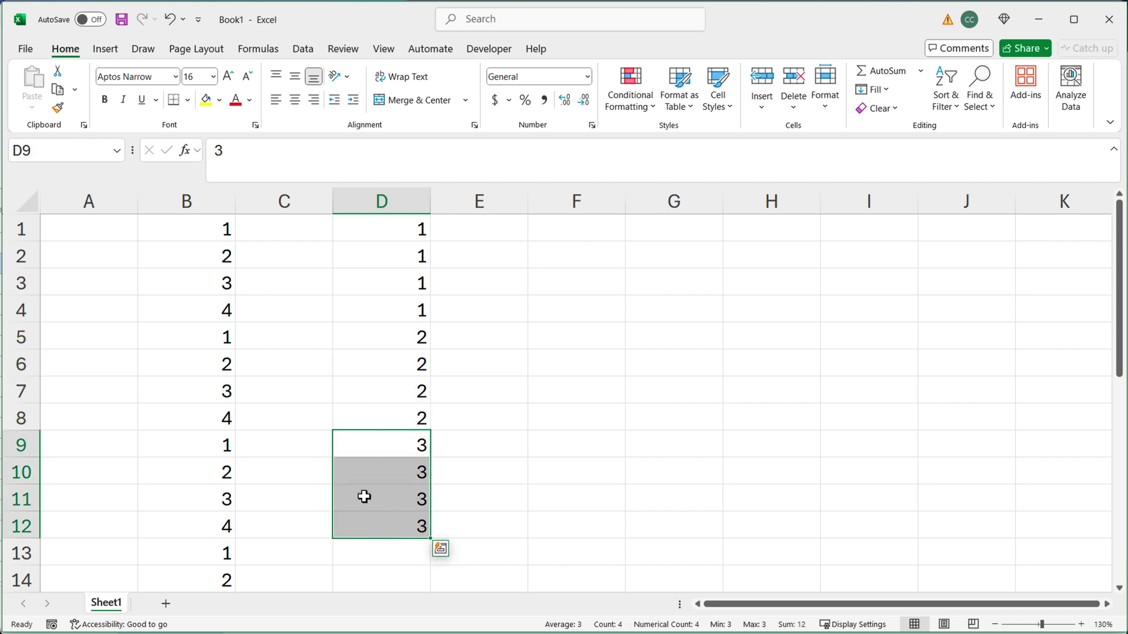
{"action": "left_click_drag", "start_coordinate": [219, 232], "coordinate": [221, 305]}
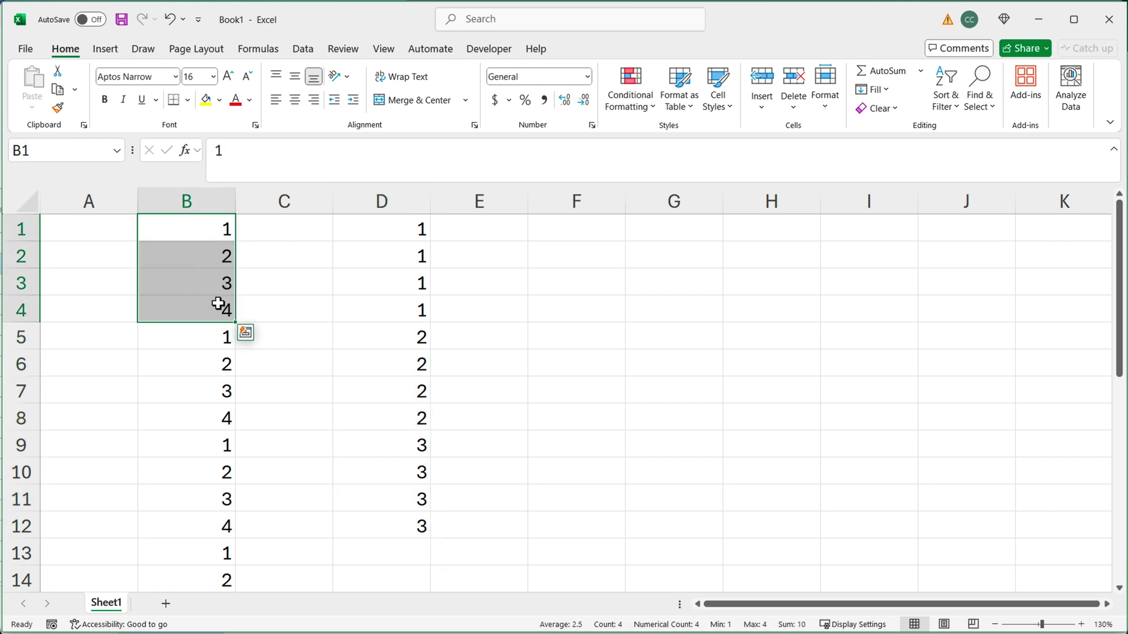
Enter the series 0, 5, 10, 15 and 20 down cells F1 to F5
{"action": "left_click", "coordinate": [589, 233]}
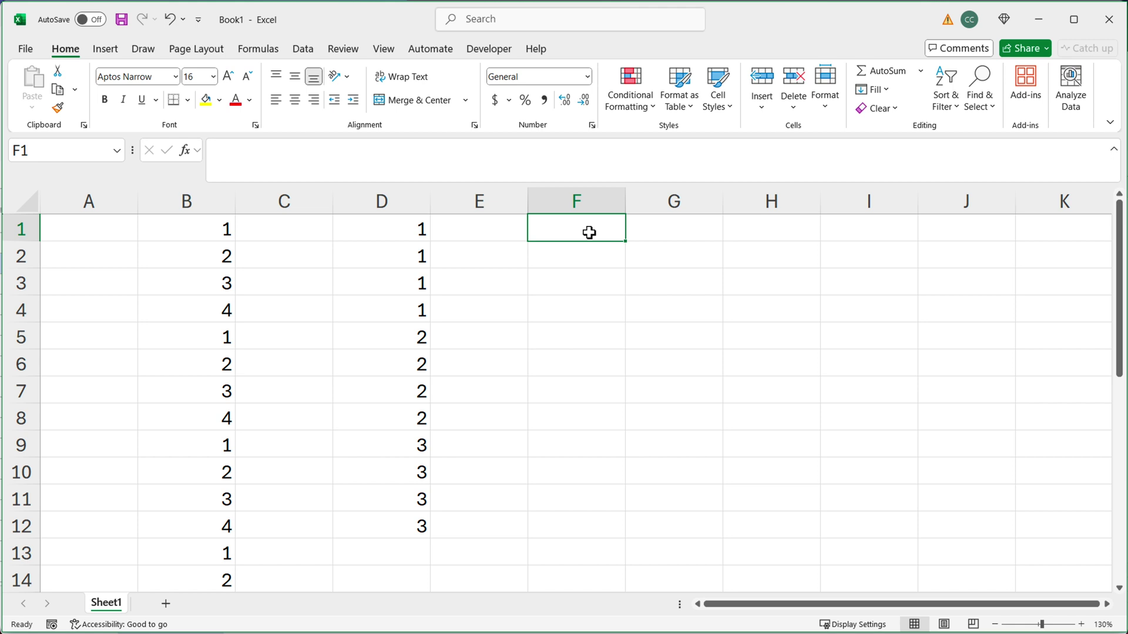
{"action": "type", "text": "0"}
{"action": "key", "text": "Return"}
{"action": "type", "text": "5"}
{"action": "key", "text": "Return"}
{"action": "type", "text": "10"}
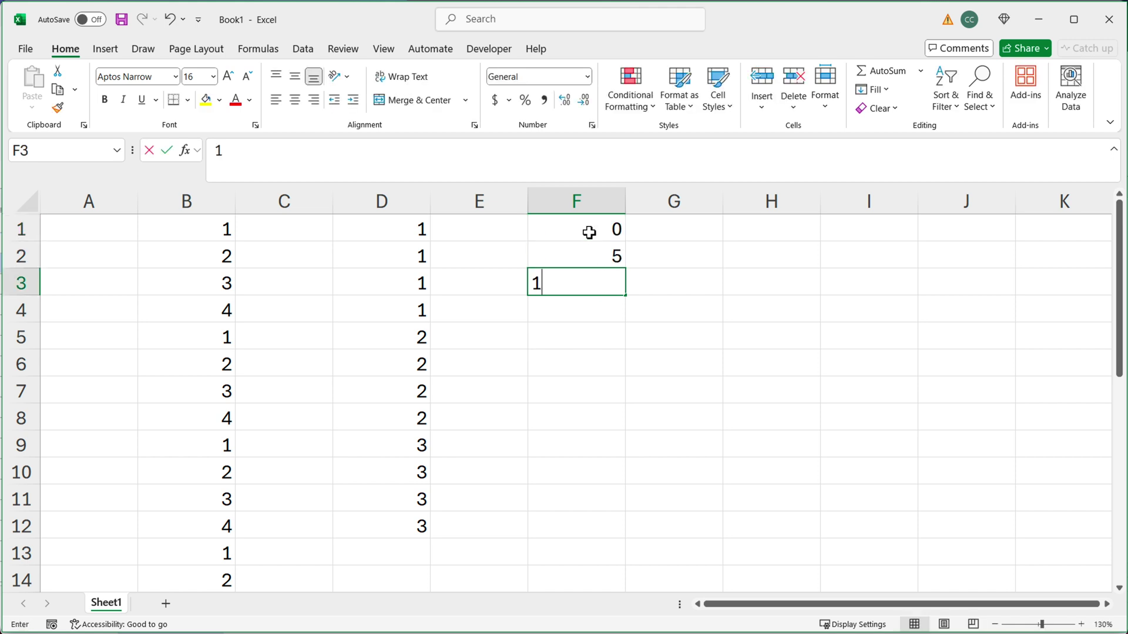
{"action": "key", "text": "Return"}
{"action": "type", "text": "15"}
{"action": "key", "text": "Return"}
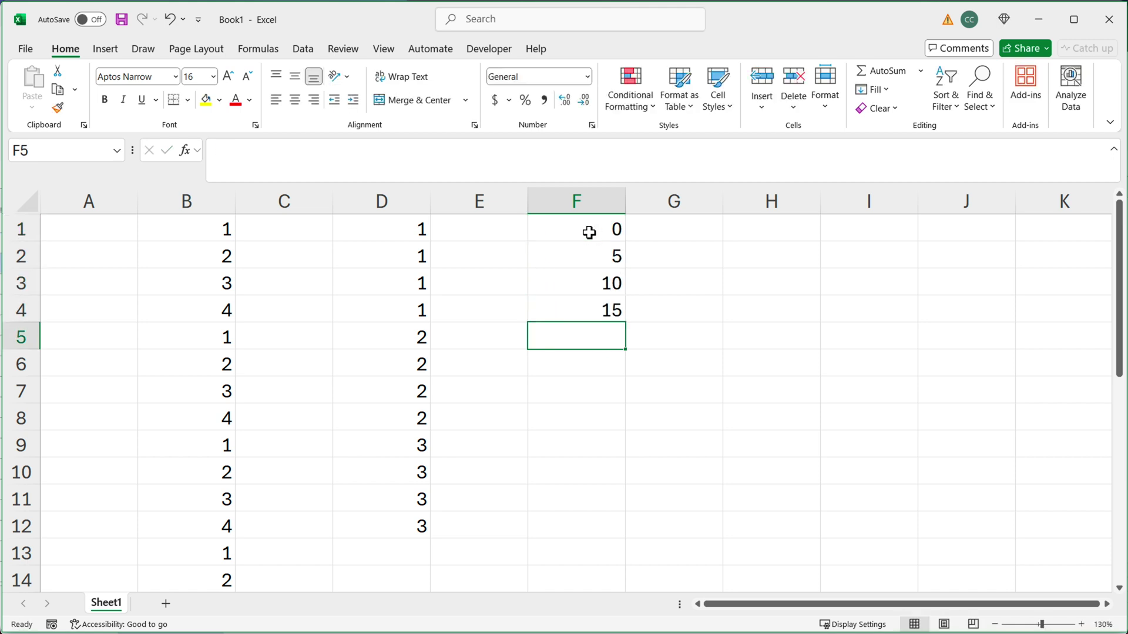
{"action": "type", "text": "20"}
{"action": "key", "text": "Return"}
Copy the series in F1:F5 and paste it directly below, starting at F6
{"action": "left_click_drag", "start_coordinate": [589, 232], "coordinate": [575, 340]}
{"action": "key", "text": "ctrl+c"}
{"action": "left_click", "coordinate": [591, 365]}
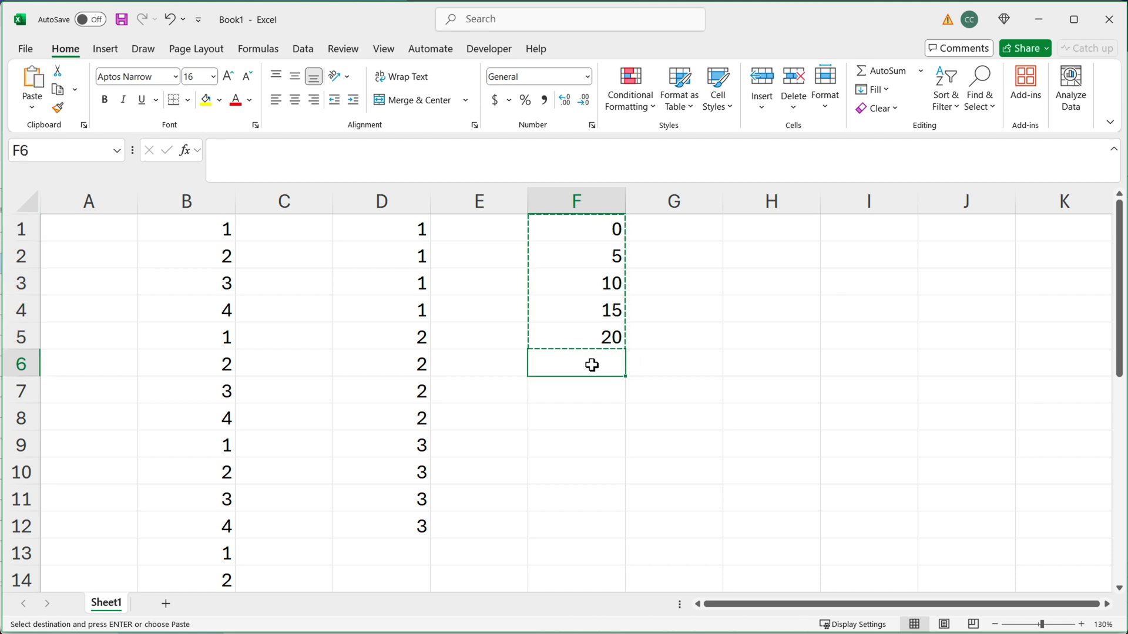
{"action": "key", "text": "ctrl+v"}
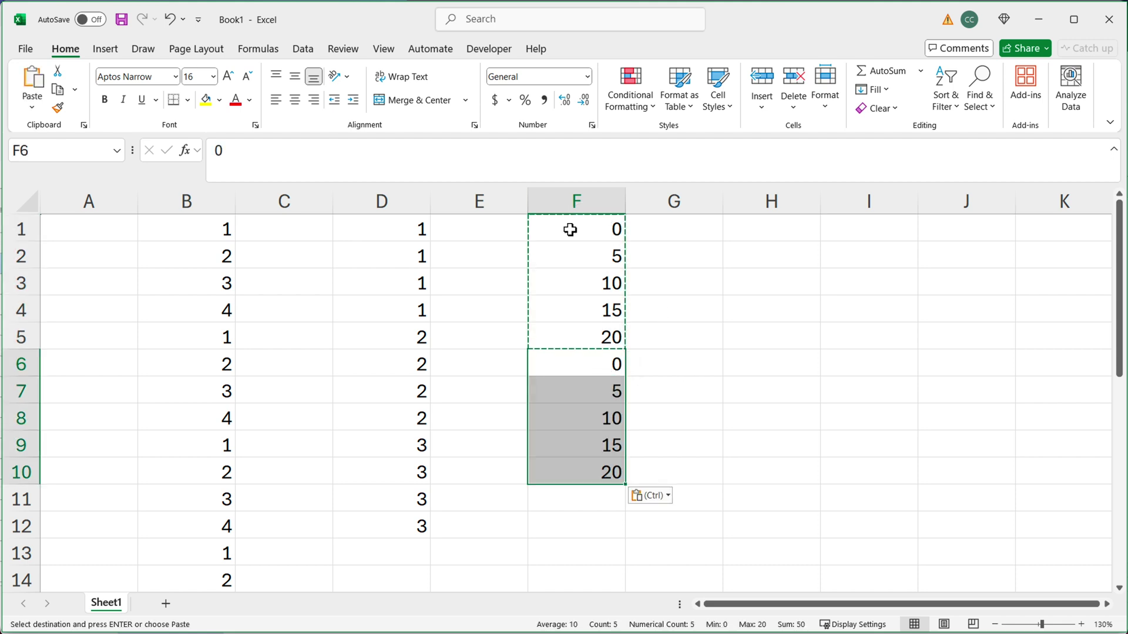
Delete columns B through F to clear the sample patterns from the sheet
{"action": "left_click_drag", "start_coordinate": [561, 205], "coordinate": [214, 202]}
{"action": "right_click", "coordinate": [214, 203]}
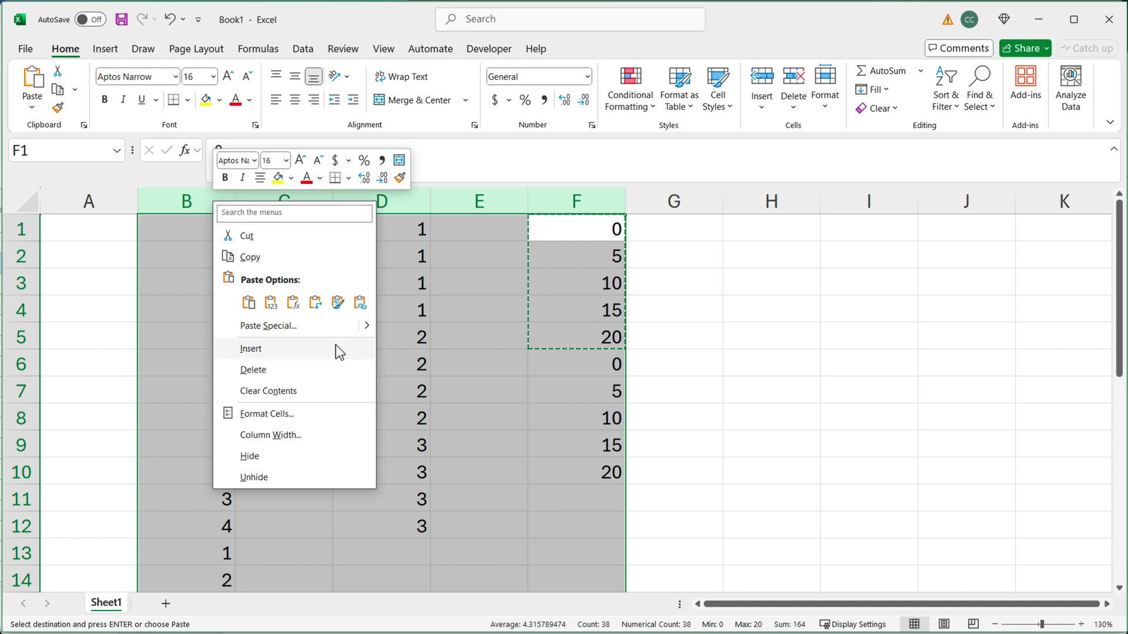
{"action": "left_click", "coordinate": [315, 370]}
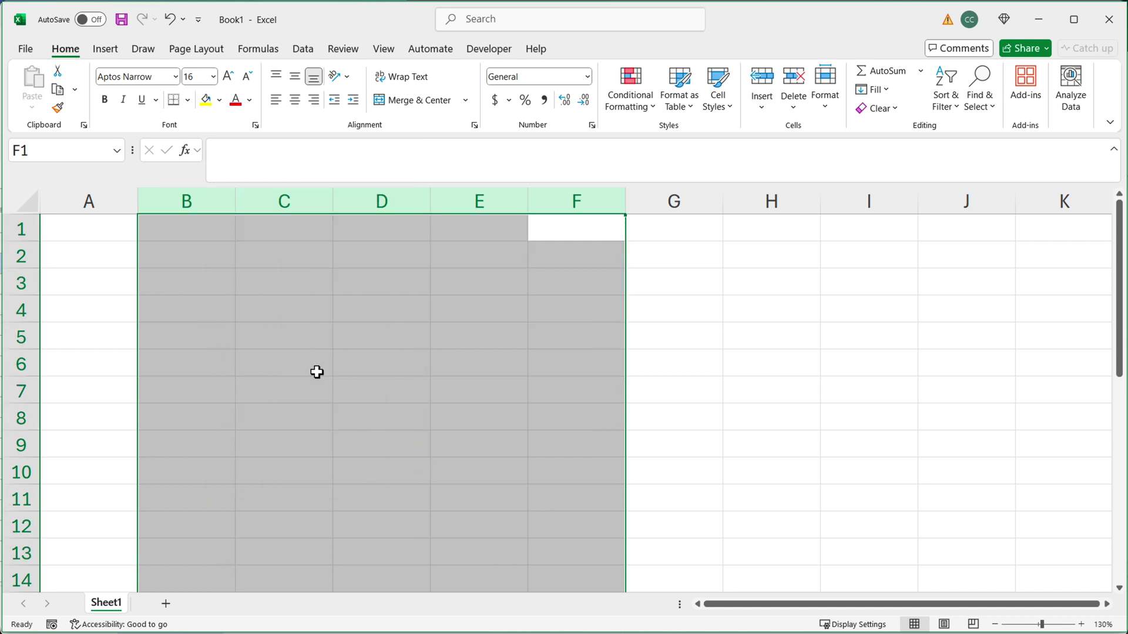
Enter the formula =SEQUENCE(5) in cell B2 to generate a five-row sequence
{"action": "left_click", "coordinate": [231, 265]}
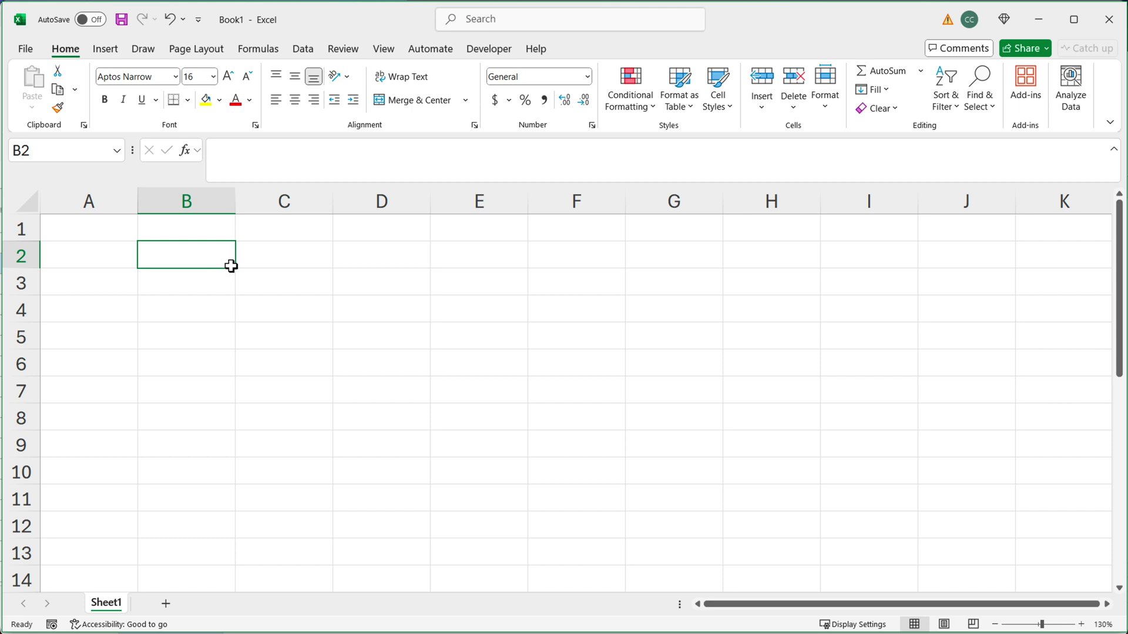
{"action": "type", "text": "=SEQ"}
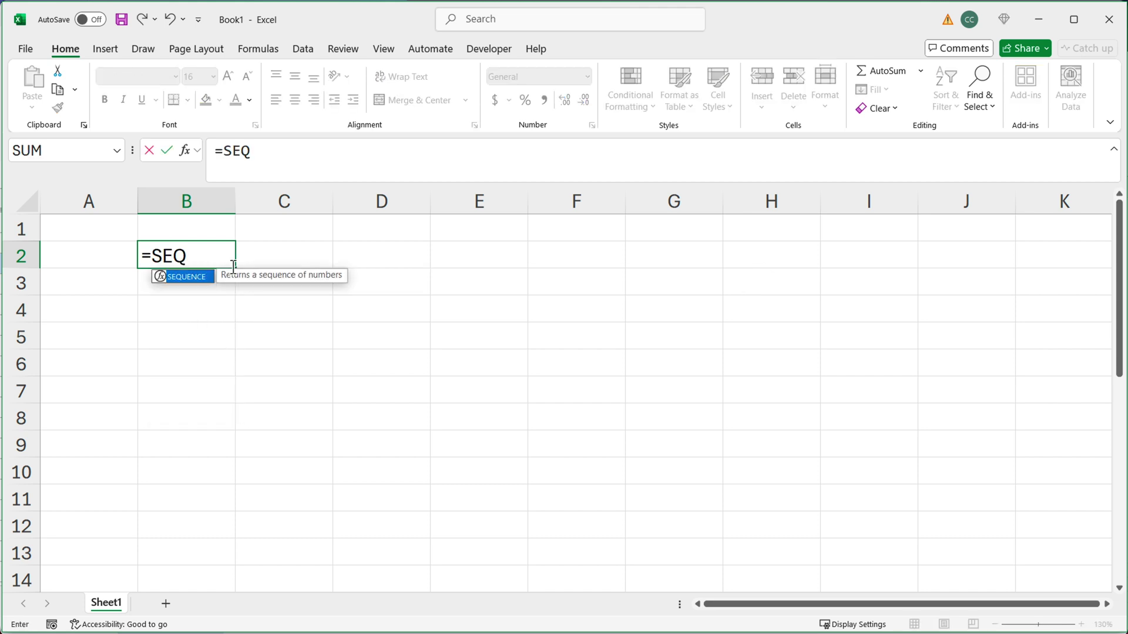
{"action": "key", "text": "Tab"}
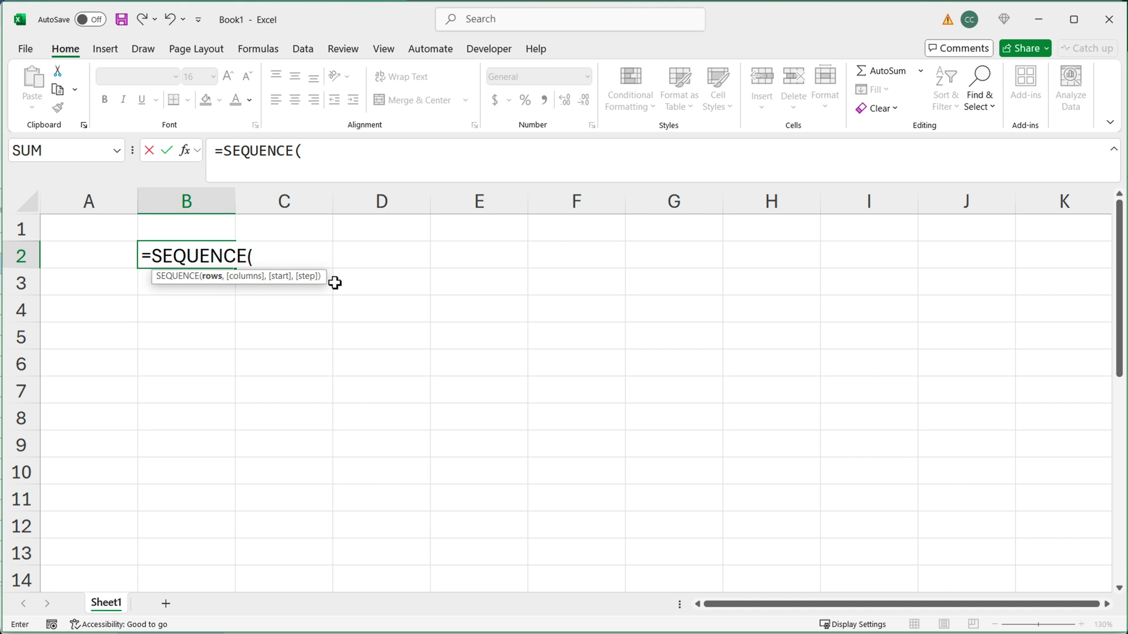
{"action": "type", "text": "5)"}
{"action": "key", "text": "Return"}
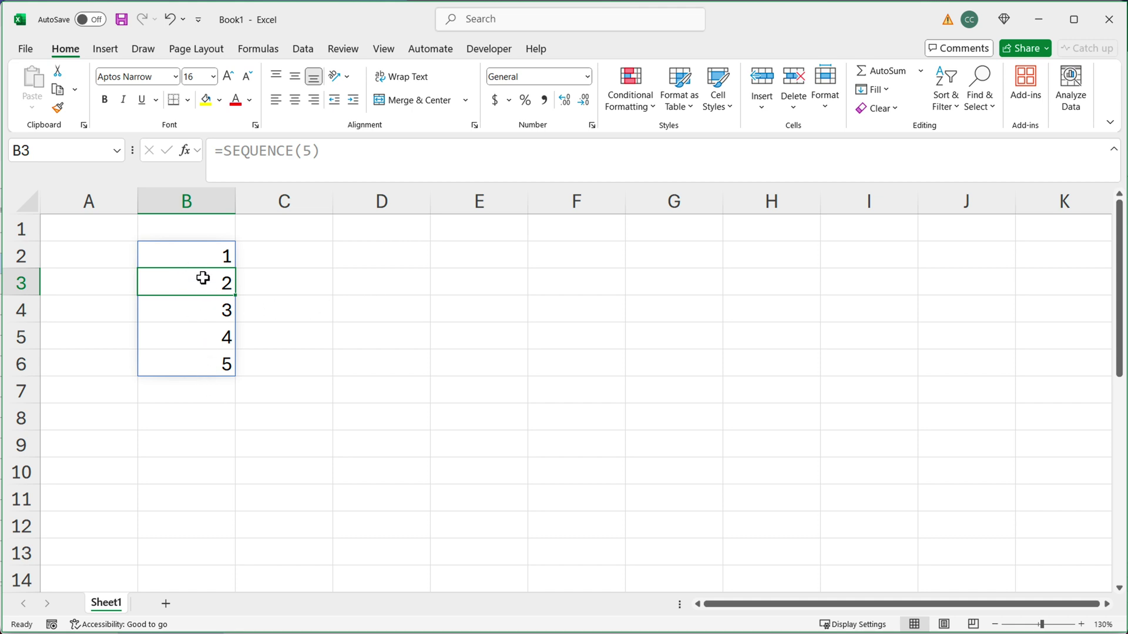
Add a columns argument of 2 to the formula in B2, making it =SEQUENCE(5,2)
{"action": "left_click", "coordinate": [207, 256]}
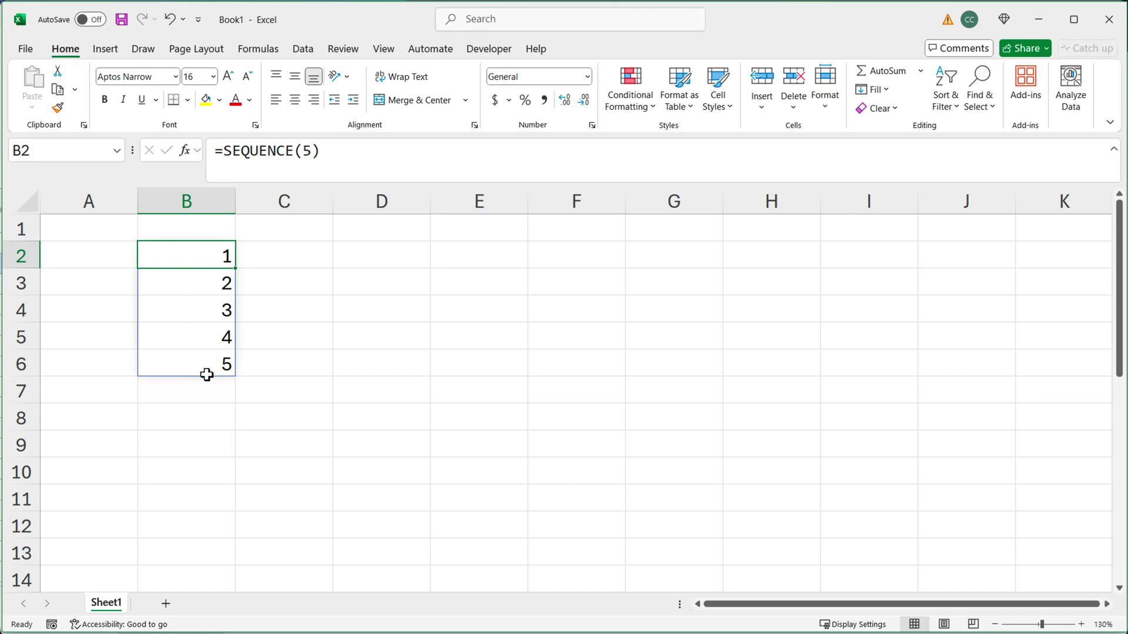
{"action": "double_click", "coordinate": [198, 249]}
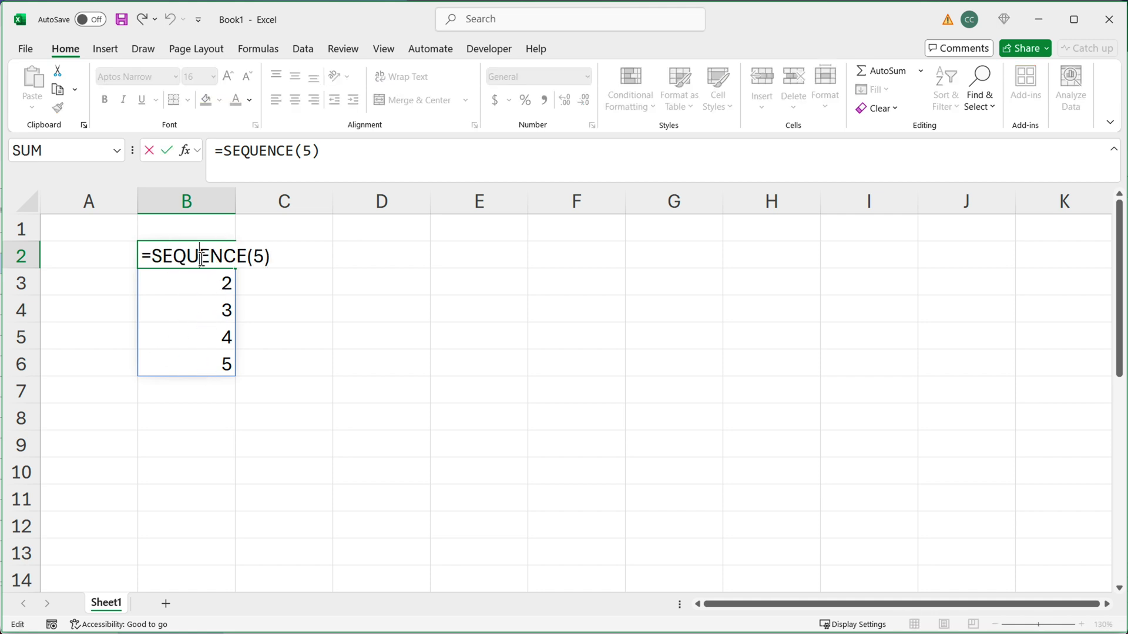
{"action": "left_click", "coordinate": [266, 260]}
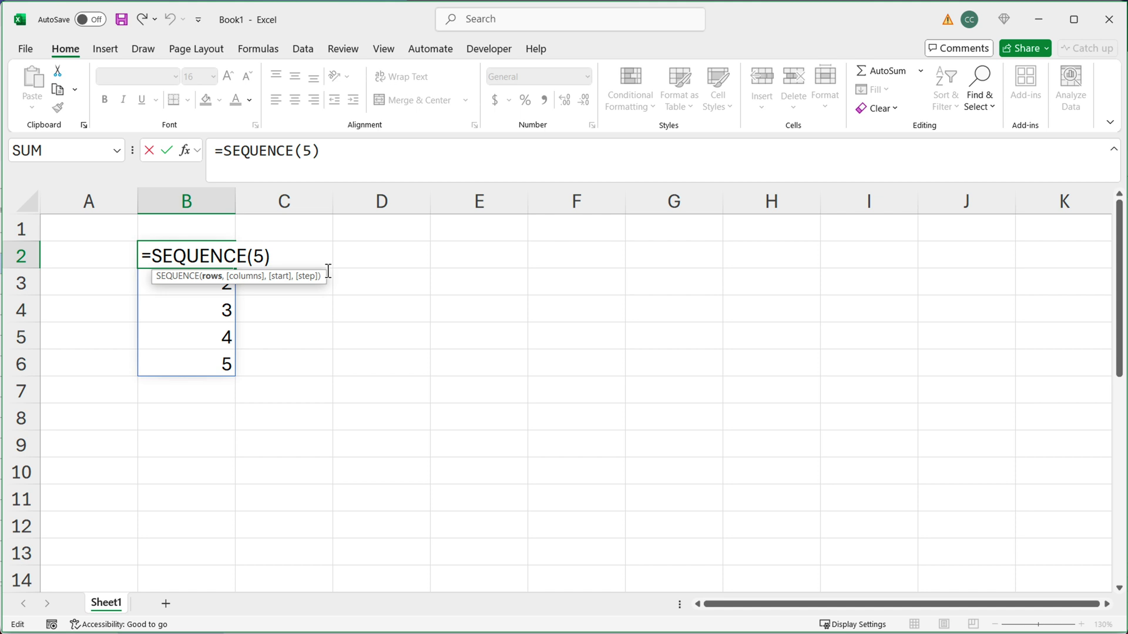
{"action": "type", "text": ","}
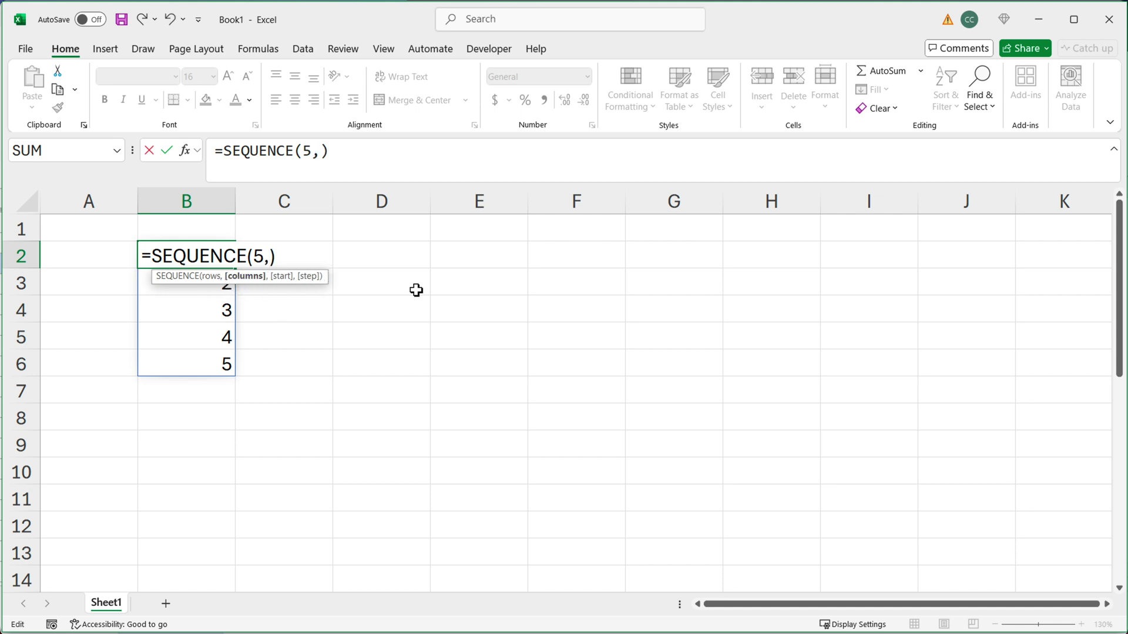
{"action": "type", "text": "2"}
{"action": "key", "text": "Return"}
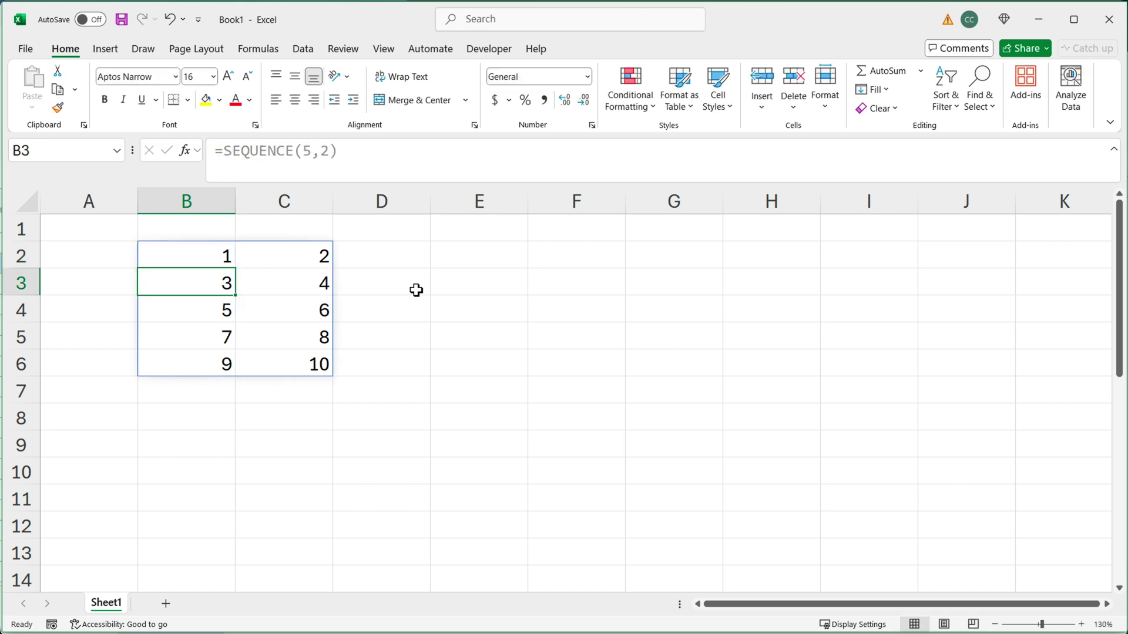
Examine the order in which the sequence fills the rows and columns of B2:C6
{"action": "left_click", "coordinate": [231, 255]}
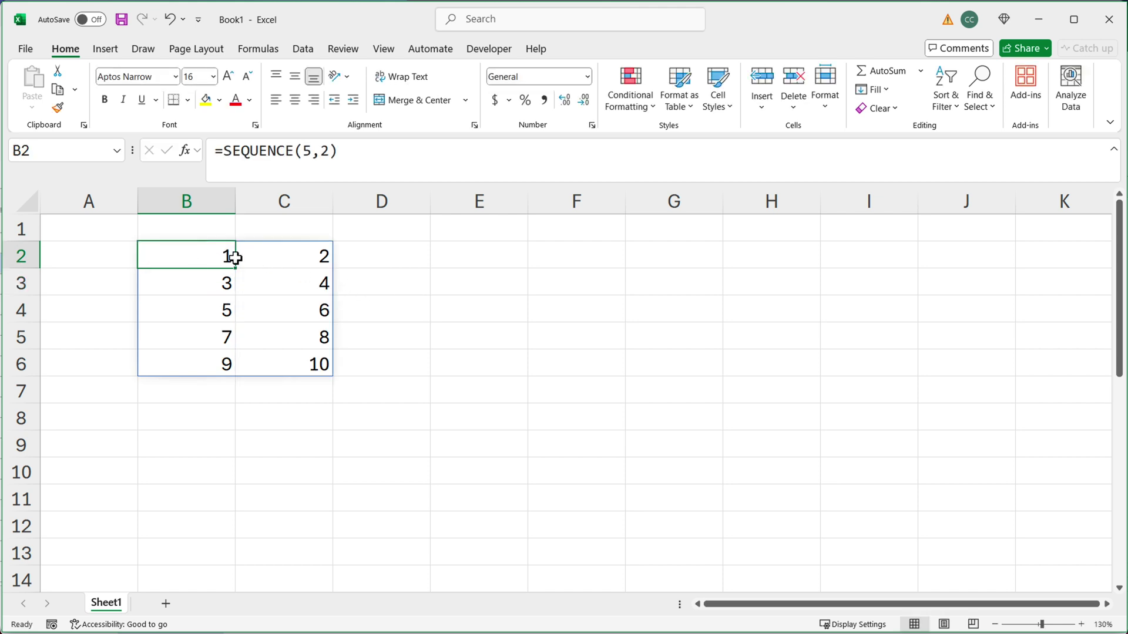
{"action": "left_click", "coordinate": [236, 268]}
{"action": "left_click", "coordinate": [231, 280]}
{"action": "left_click", "coordinate": [276, 277]}
{"action": "left_click", "coordinate": [229, 304]}
{"action": "left_click", "coordinate": [277, 312]}
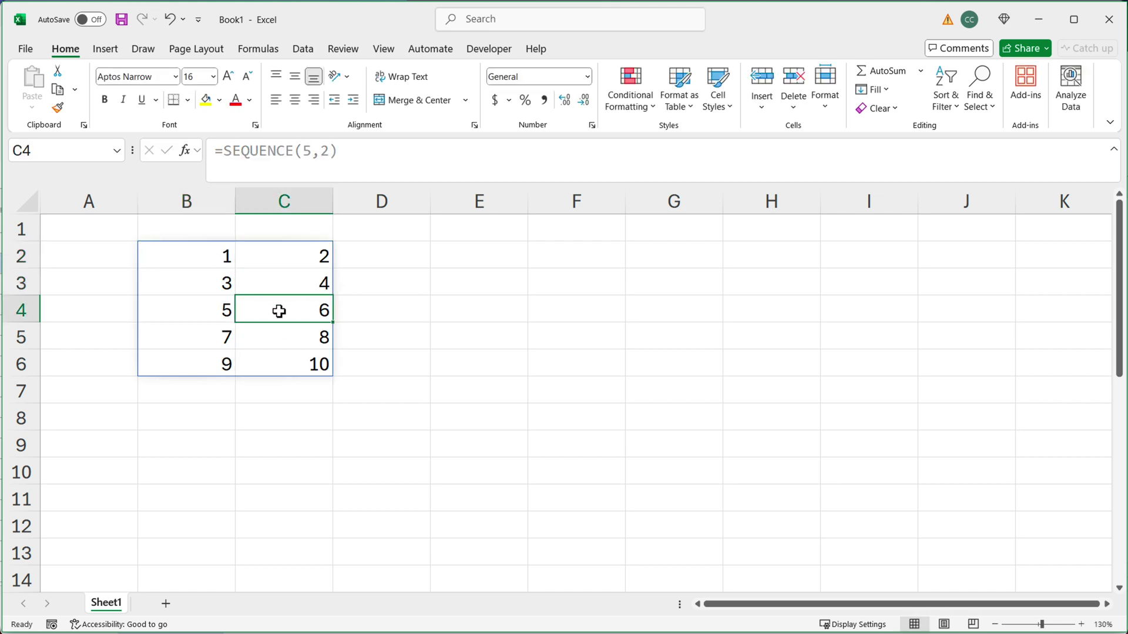
{"action": "left_click", "coordinate": [235, 337]}
{"action": "left_click", "coordinate": [250, 345]}
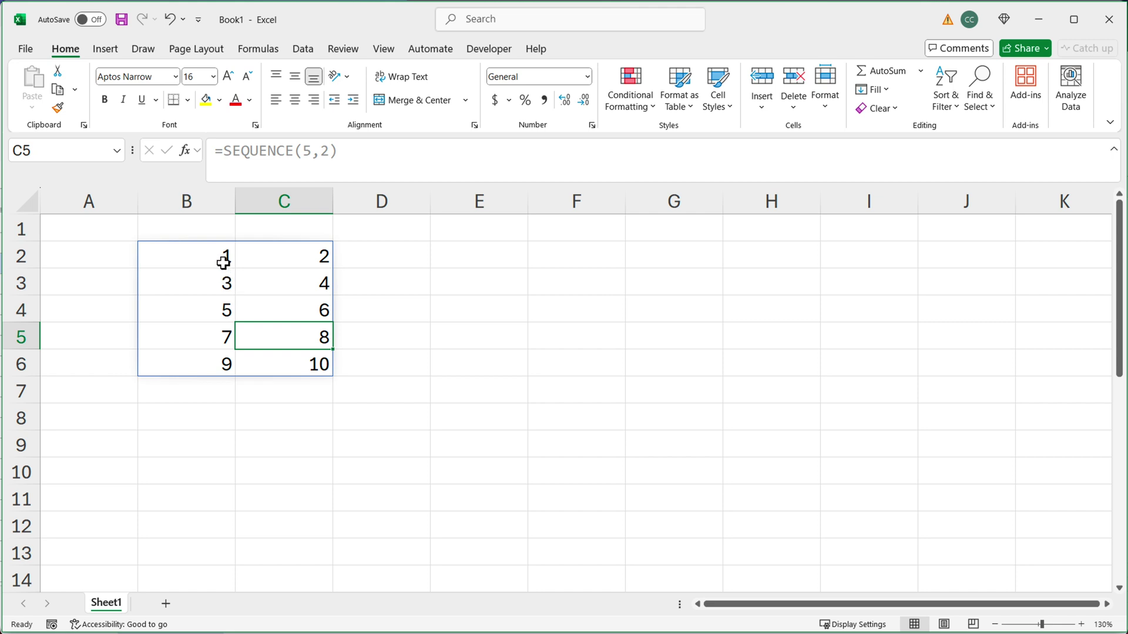
{"action": "left_click_drag", "start_coordinate": [224, 260], "coordinate": [214, 365]}
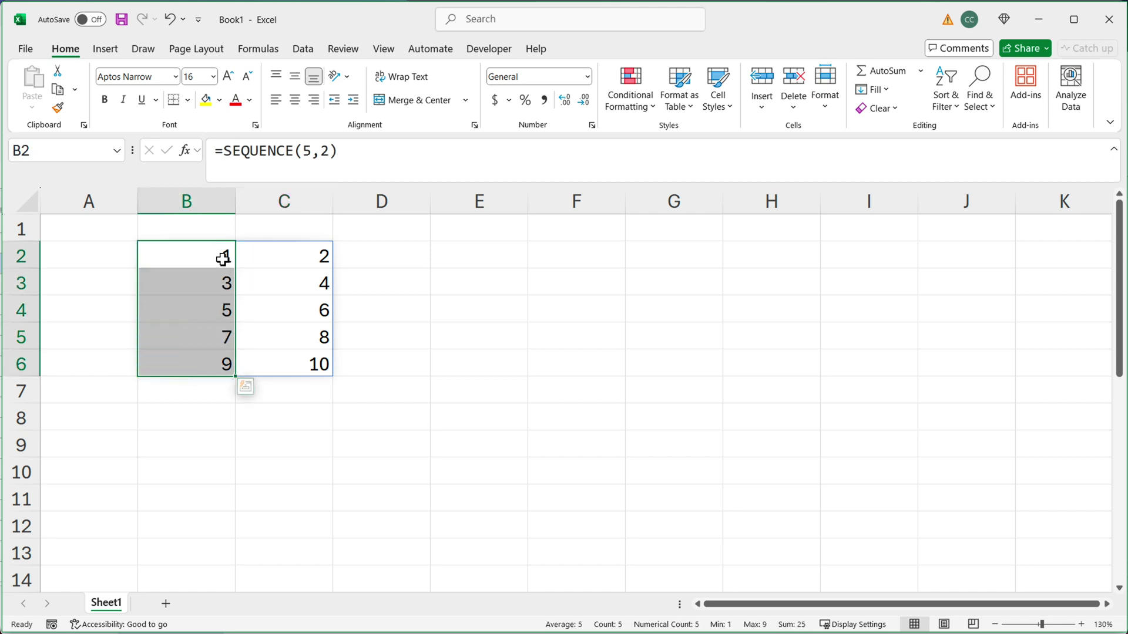
{"action": "left_click_drag", "start_coordinate": [227, 257], "coordinate": [284, 259]}
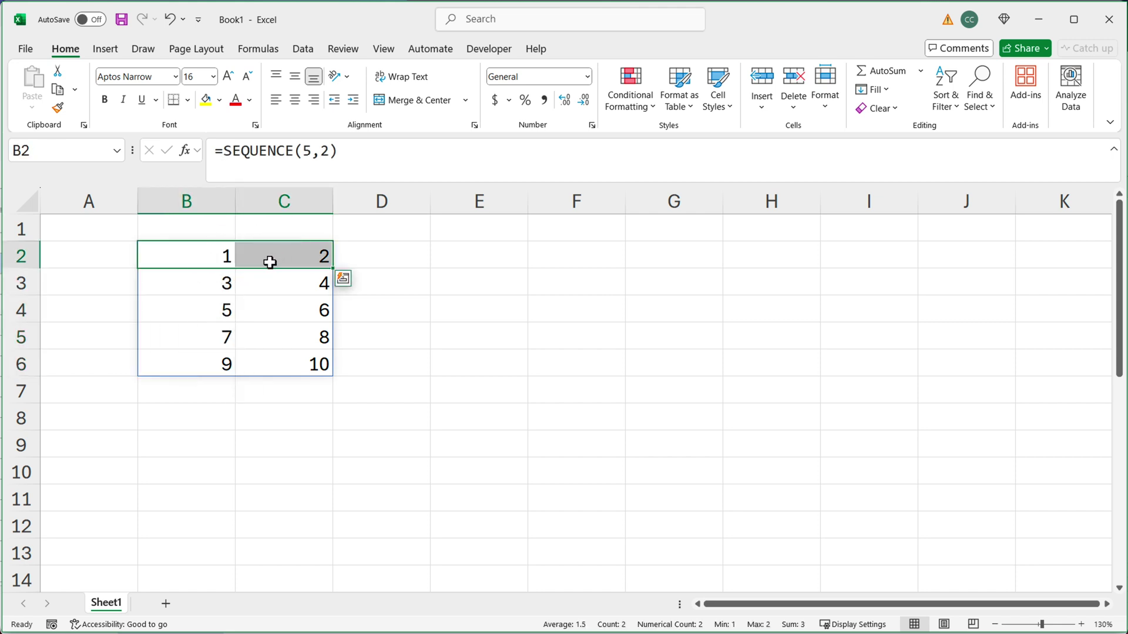
Set the columns argument of the formula in B2 to 1, making it =SEQUENCE(5,1)
{"action": "double_click", "coordinate": [199, 257]}
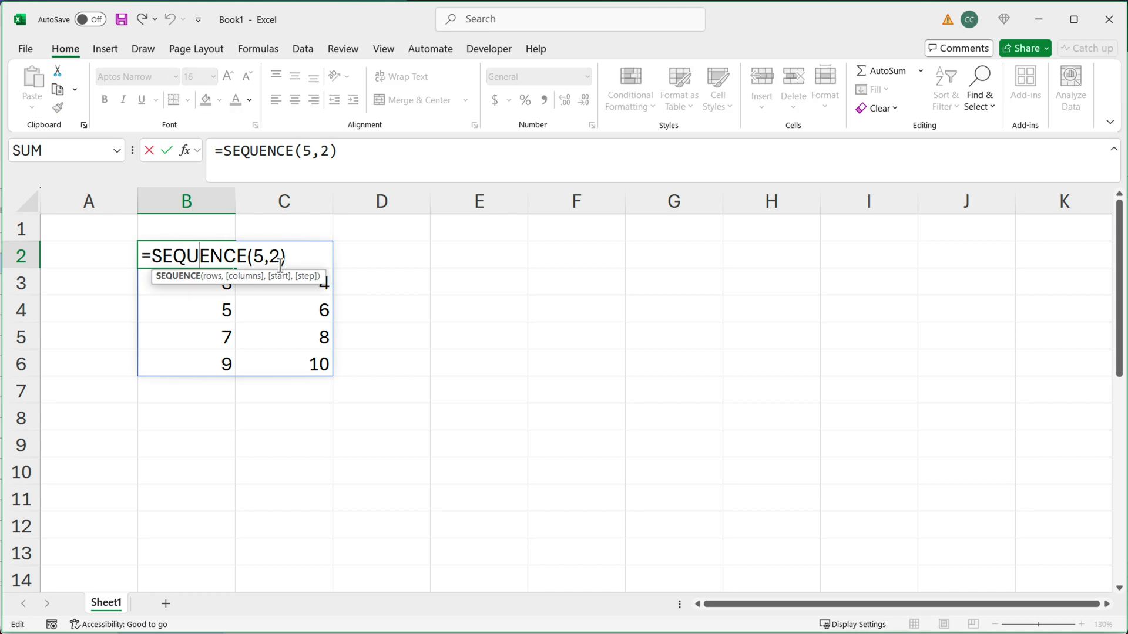
{"action": "key", "text": "BackSpace"}
{"action": "type", "text": "1"}
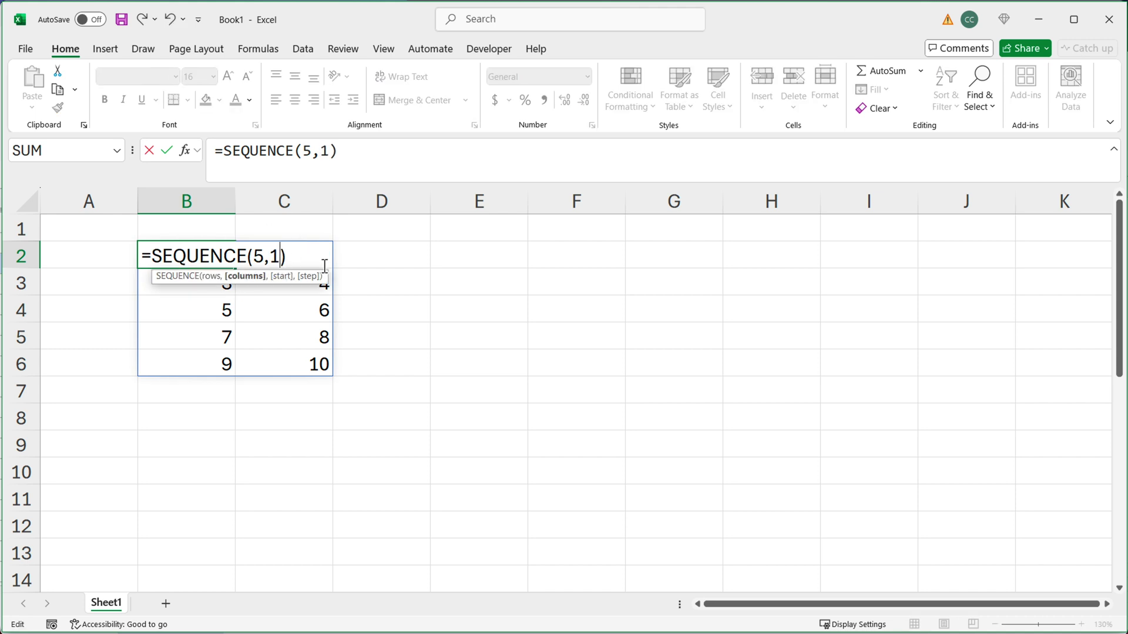
{"action": "key", "text": "Return"}
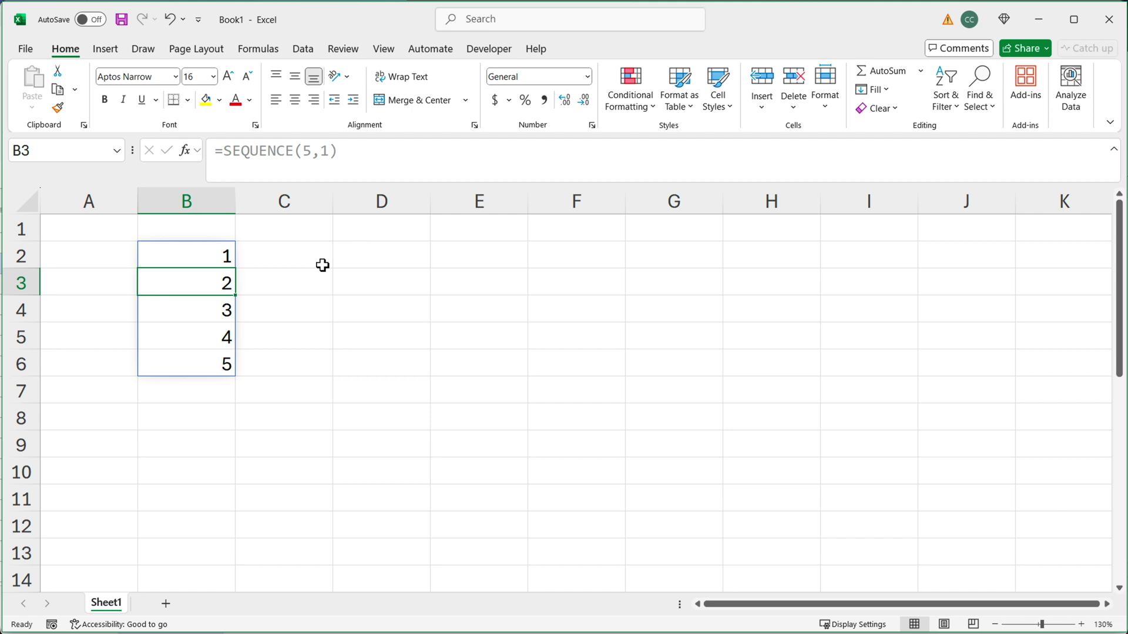
Add a start argument of 5 to the formula in B2, making it =SEQUENCE(5,1,5)
{"action": "left_click", "coordinate": [209, 258]}
{"action": "left_click", "coordinate": [195, 257]}
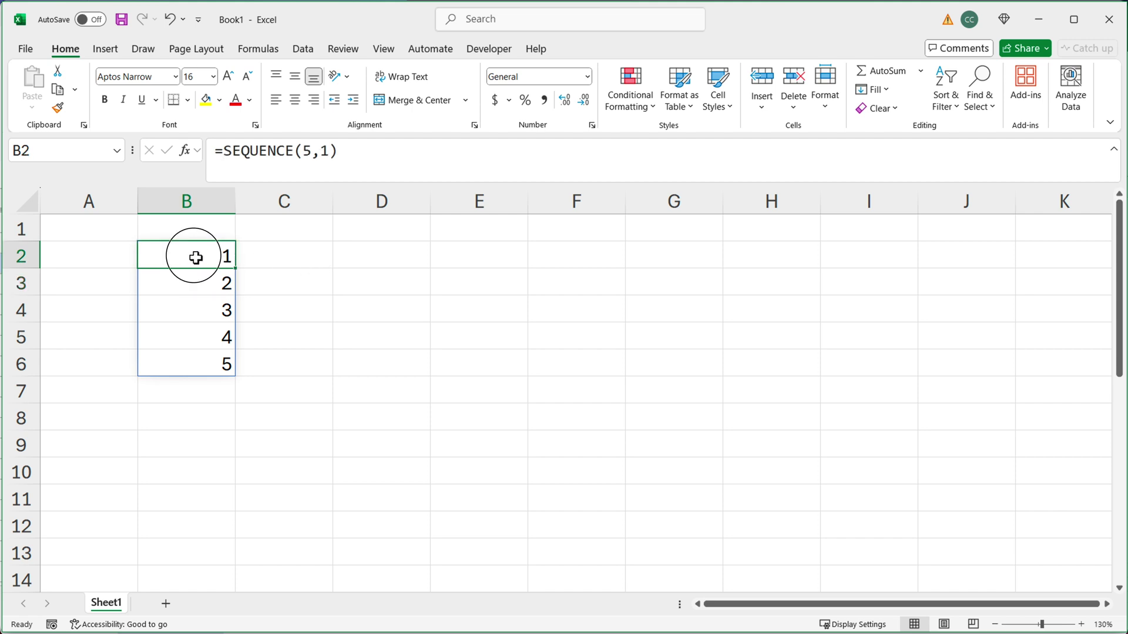
{"action": "double_click", "coordinate": [196, 258]}
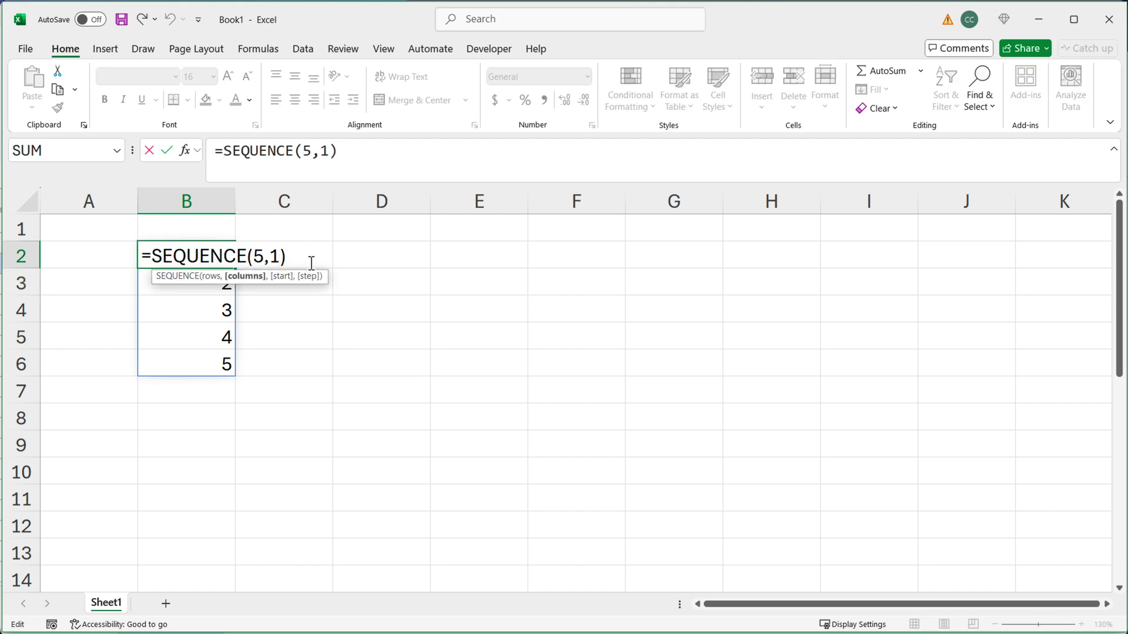
{"action": "type", "text": ","}
{"action": "type", "text": "5"}
{"action": "key", "text": "Return"}
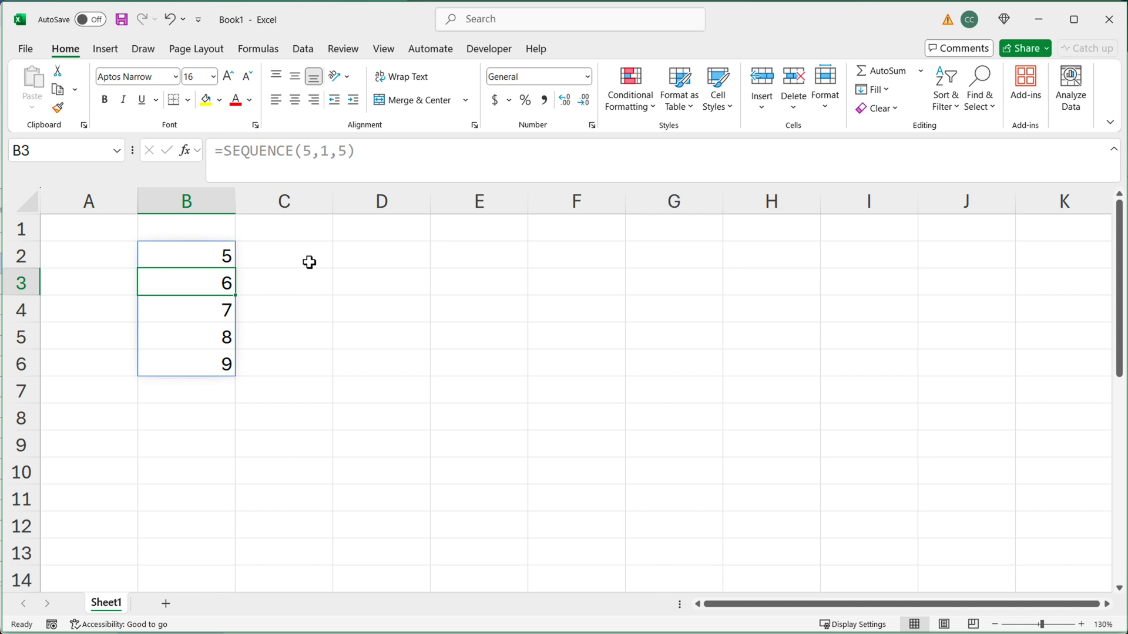
Add a step argument of 2 to the formula in B2, making it =SEQUENCE(5,1,5,2), and check the spilled cells
{"action": "left_click", "coordinate": [205, 261]}
{"action": "double_click", "coordinate": [205, 261]}
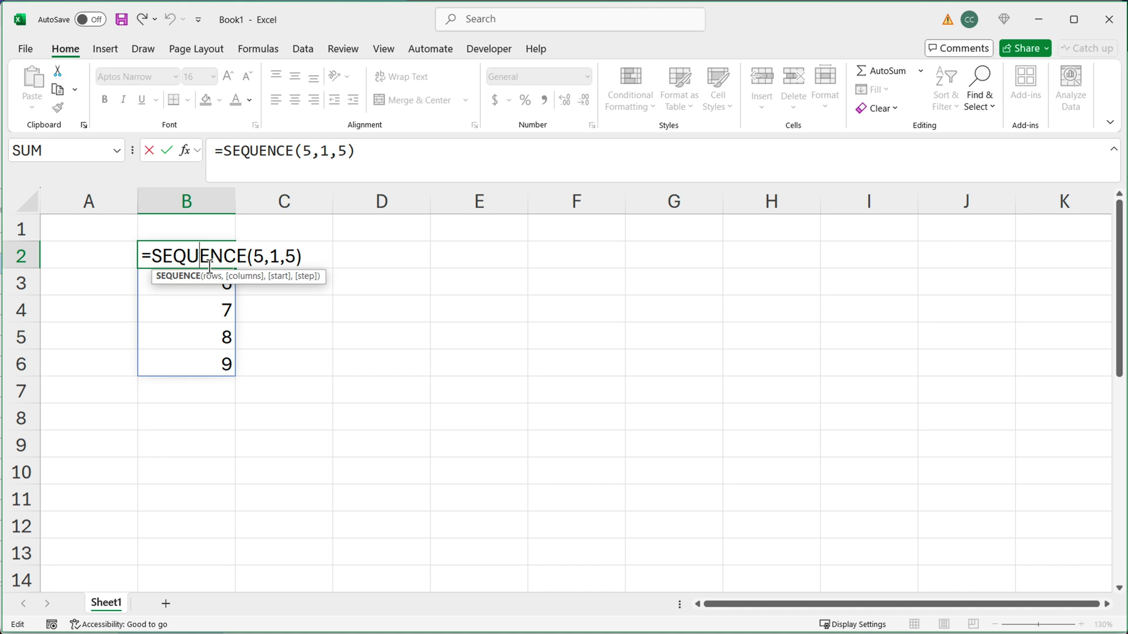
{"action": "left_click", "coordinate": [316, 266]}
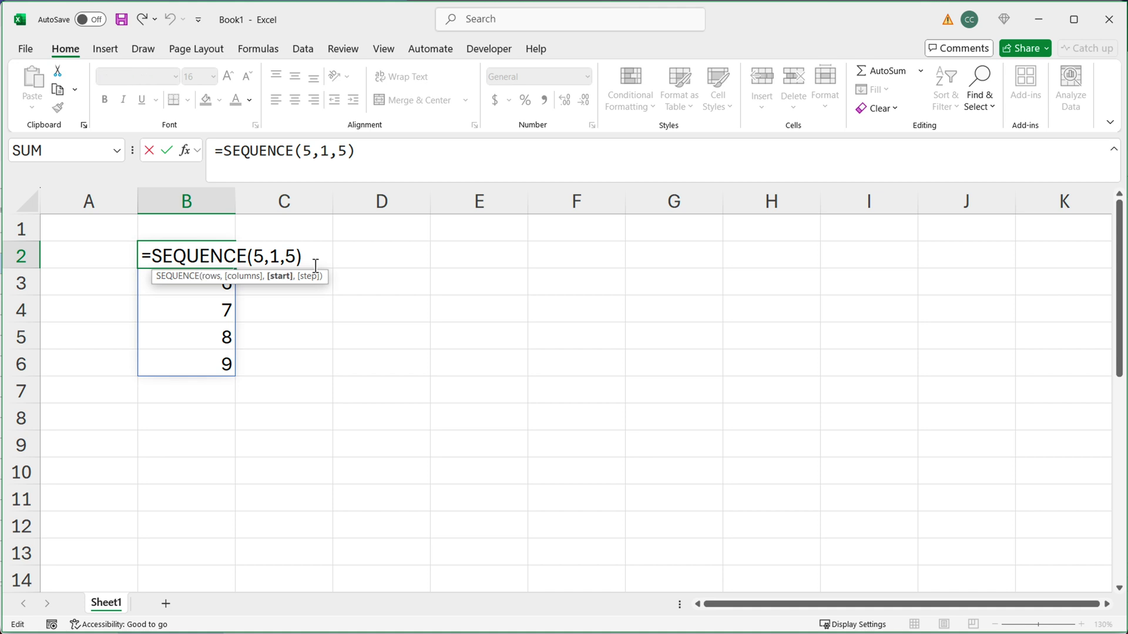
{"action": "type", "text": ","}
{"action": "type", "text": "2"}
{"action": "key", "text": "Return"}
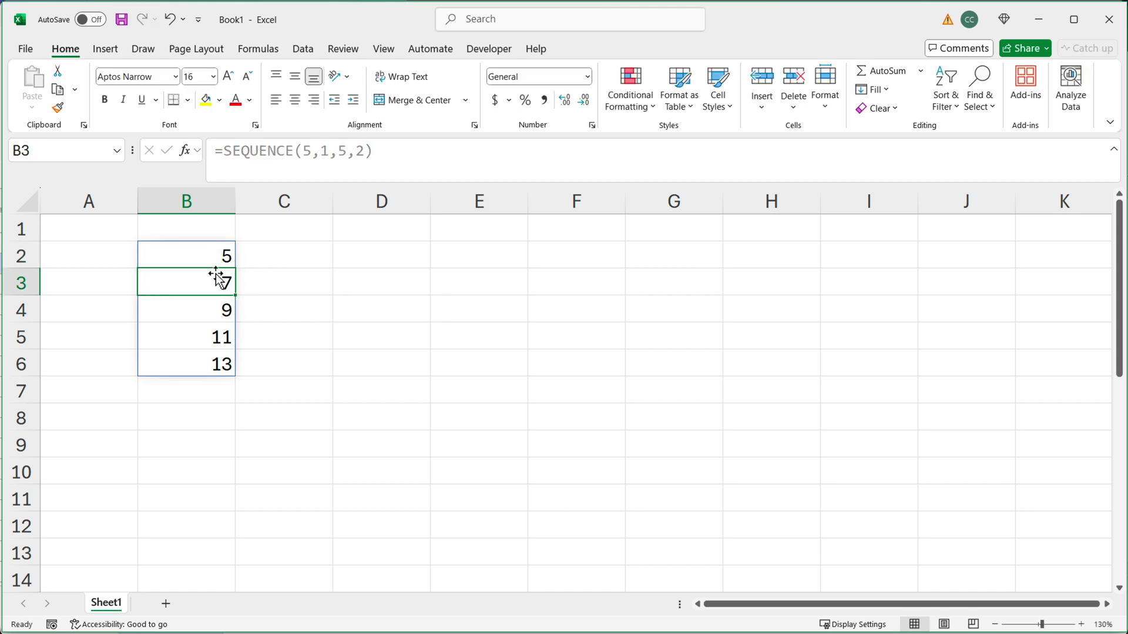
{"action": "left_click", "coordinate": [220, 257]}
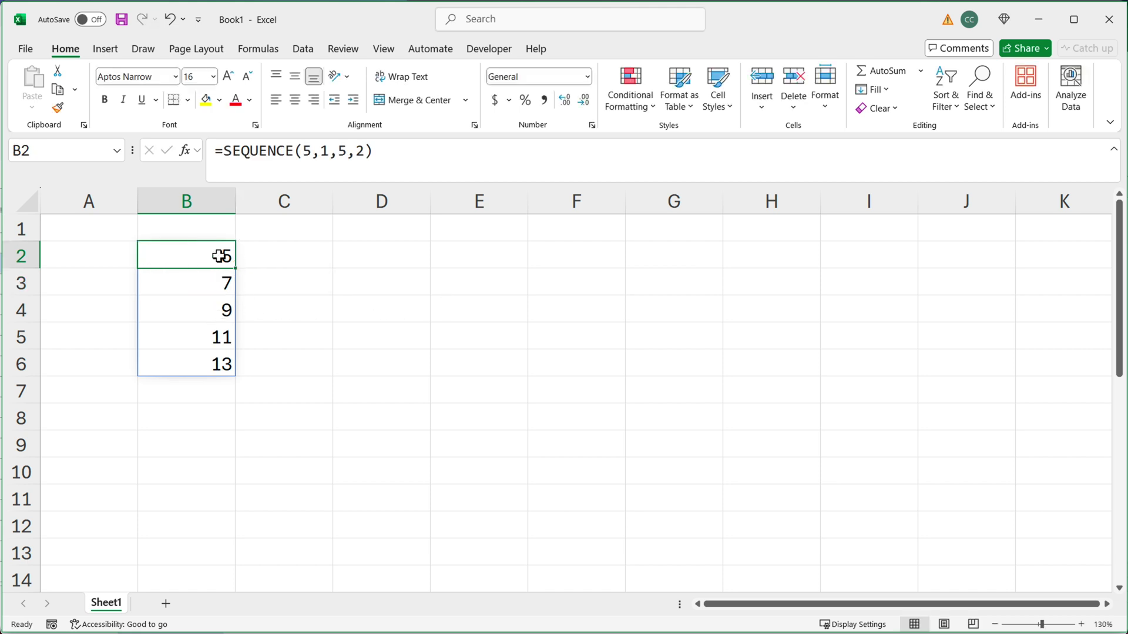
{"action": "left_click", "coordinate": [204, 286]}
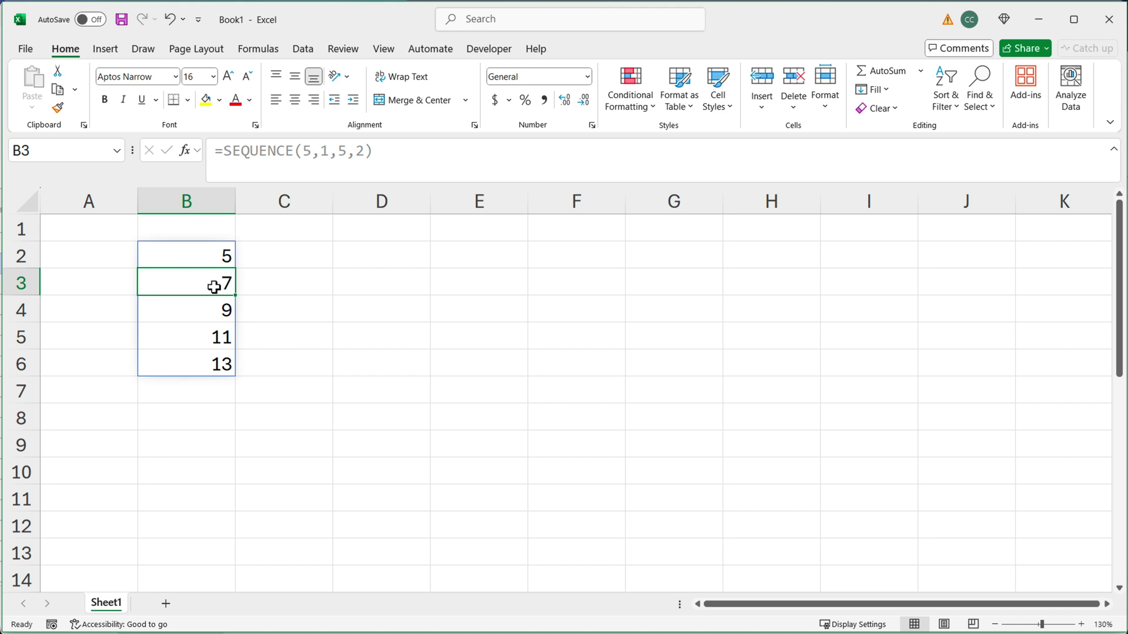
{"action": "left_click", "coordinate": [213, 310]}
{"action": "left_click", "coordinate": [212, 335]}
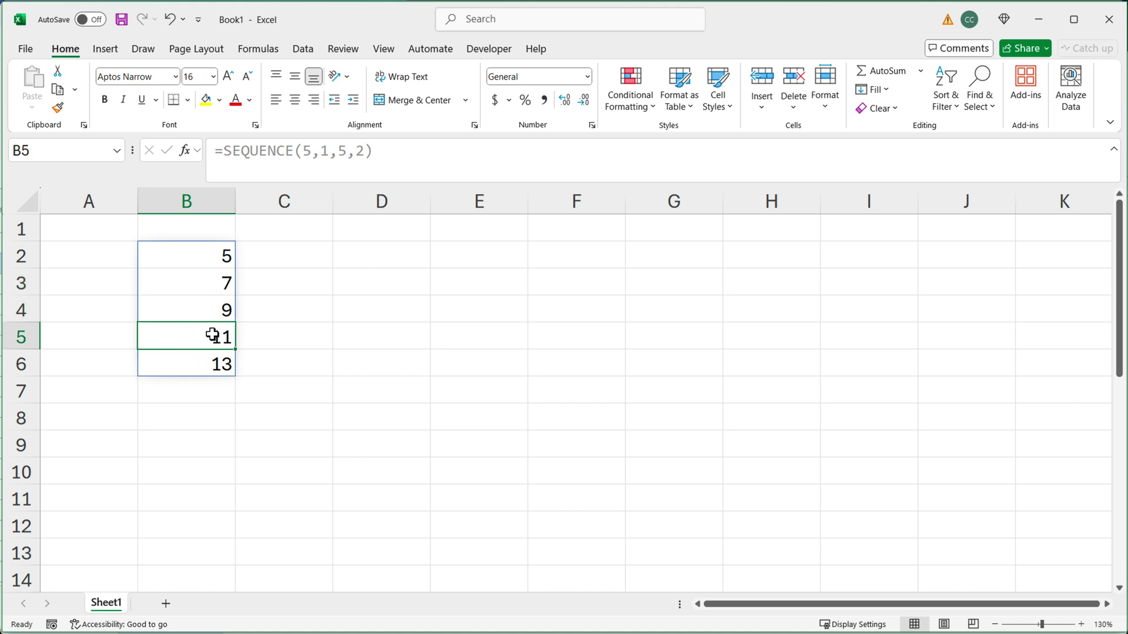
Set the start argument of the formula in B2 to 1, making it =SEQUENCE(5,1,1,2)
{"action": "double_click", "coordinate": [206, 256]}
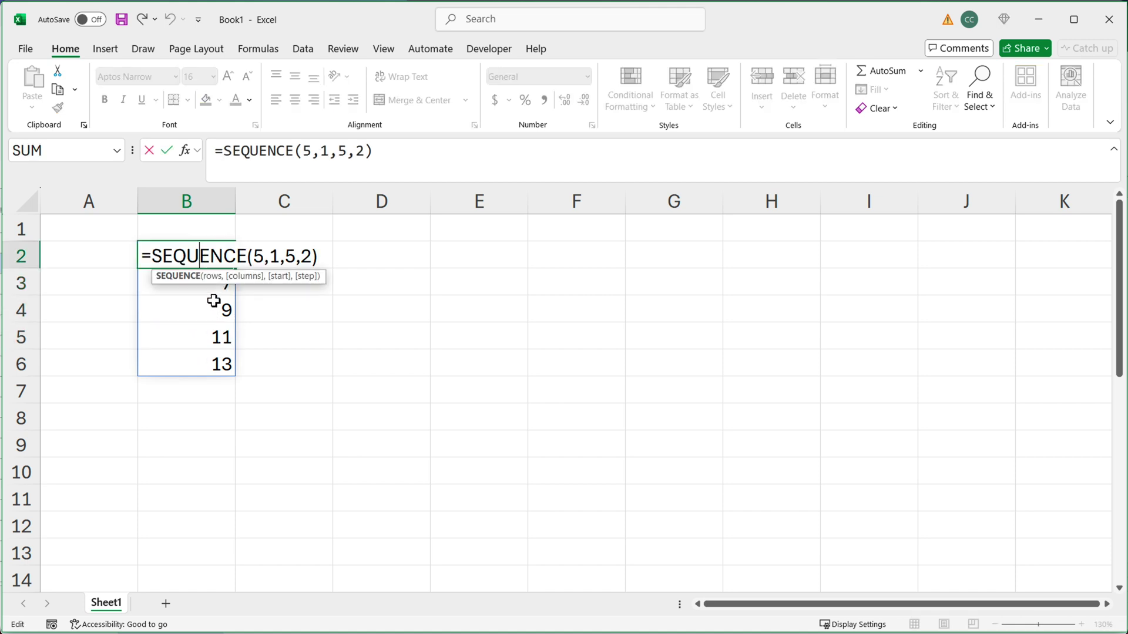
{"action": "left_click", "coordinate": [264, 257]}
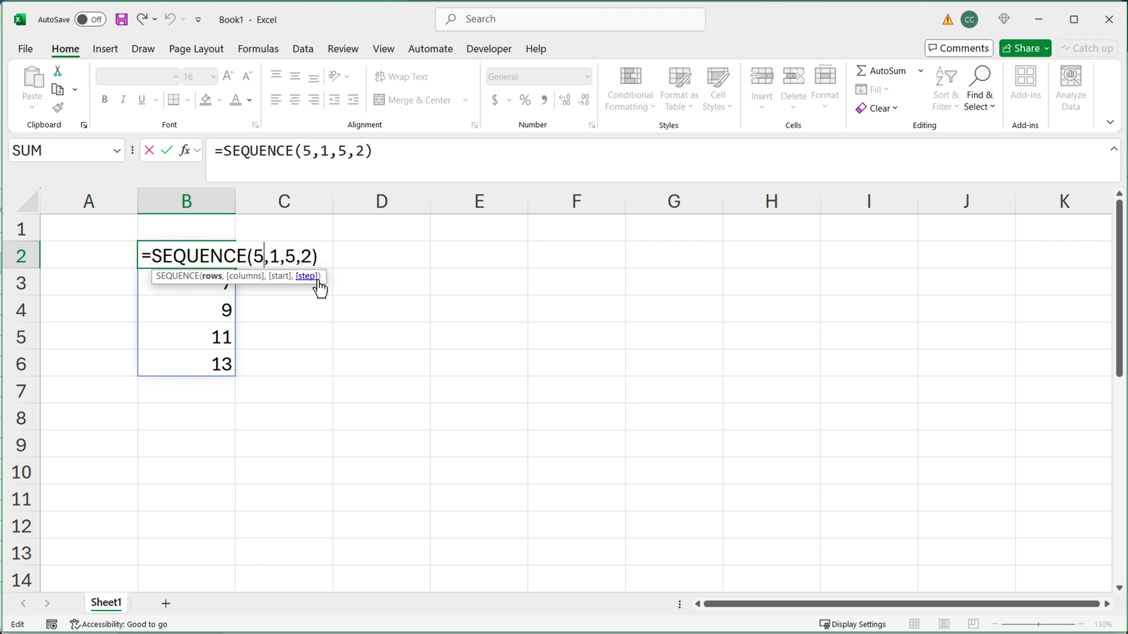
{"action": "key", "text": "Right"}
{"action": "key", "text": "Right"}
{"action": "key", "text": "Right"}
{"action": "key", "text": "Delete"}
{"action": "type", "text": "1"}
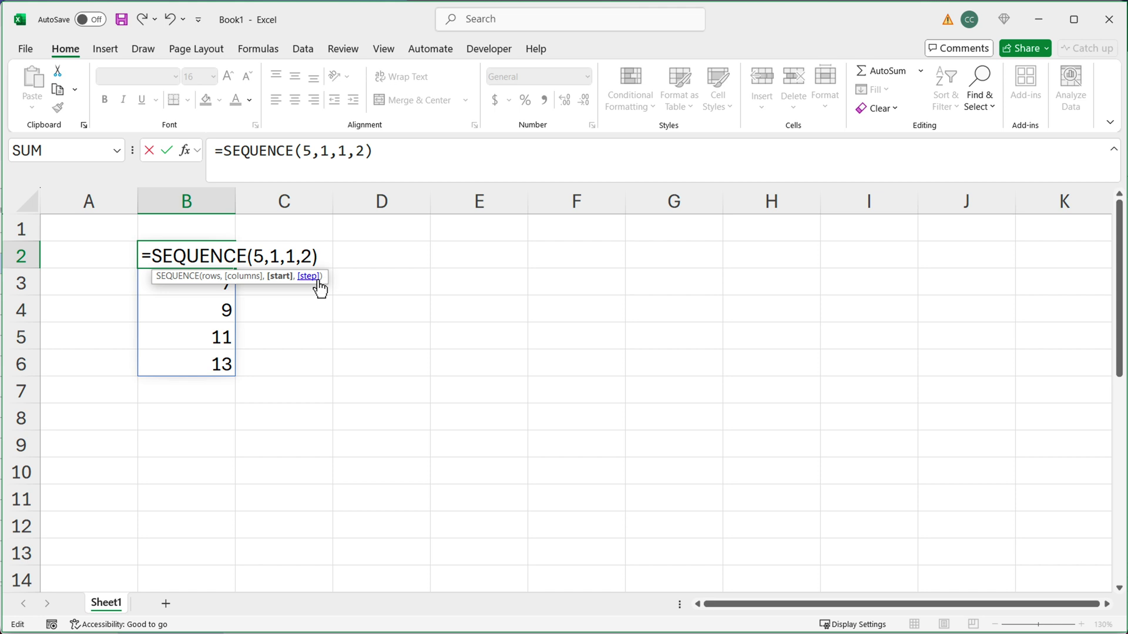
{"action": "key", "text": "Right"}
{"action": "key", "text": "Right"}
{"action": "key", "text": "Return"}
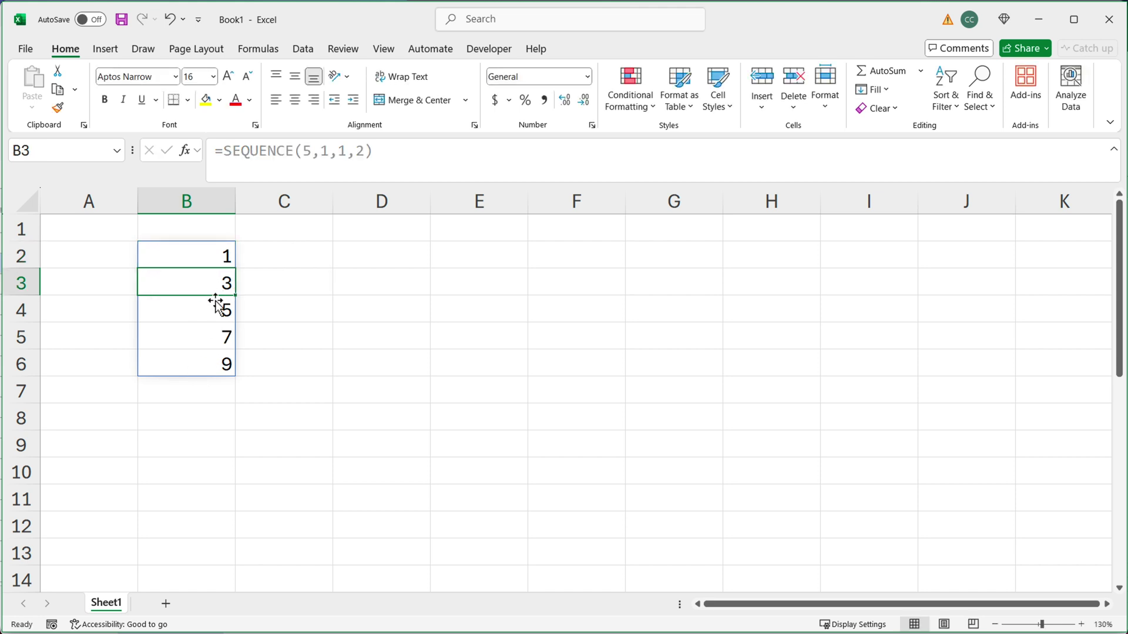
Remove the columns, start and step arguments from the formula in B2, leaving =SEQUENCE(5)
{"action": "double_click", "coordinate": [197, 257]}
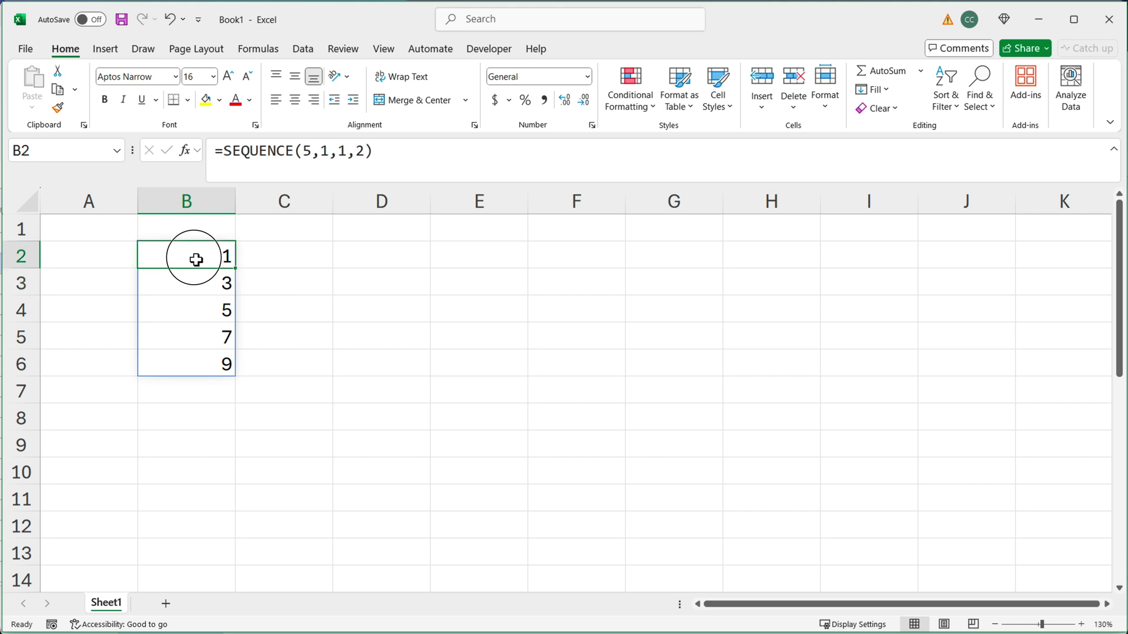
{"action": "left_click", "coordinate": [310, 257]}
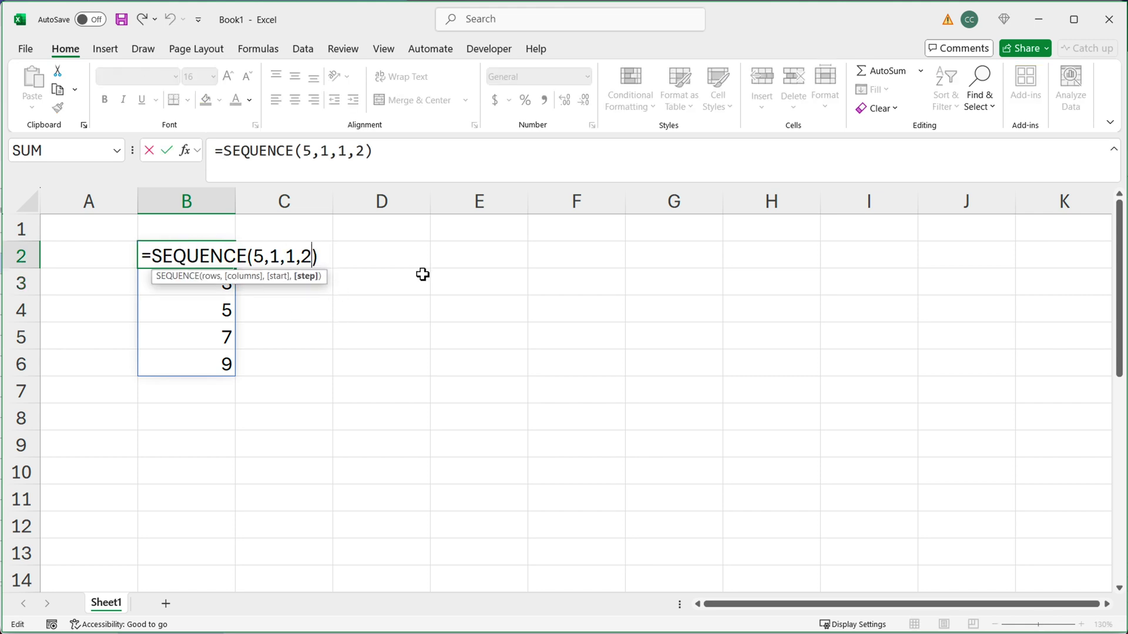
{"action": "key", "text": "BackSpace"}
{"action": "key", "text": "BackSpace"}
{"action": "key", "text": "BackSpace"}
{"action": "key", "text": "BackSpace"}
{"action": "key", "text": "BackSpace"}
{"action": "key", "text": "BackSpace"}
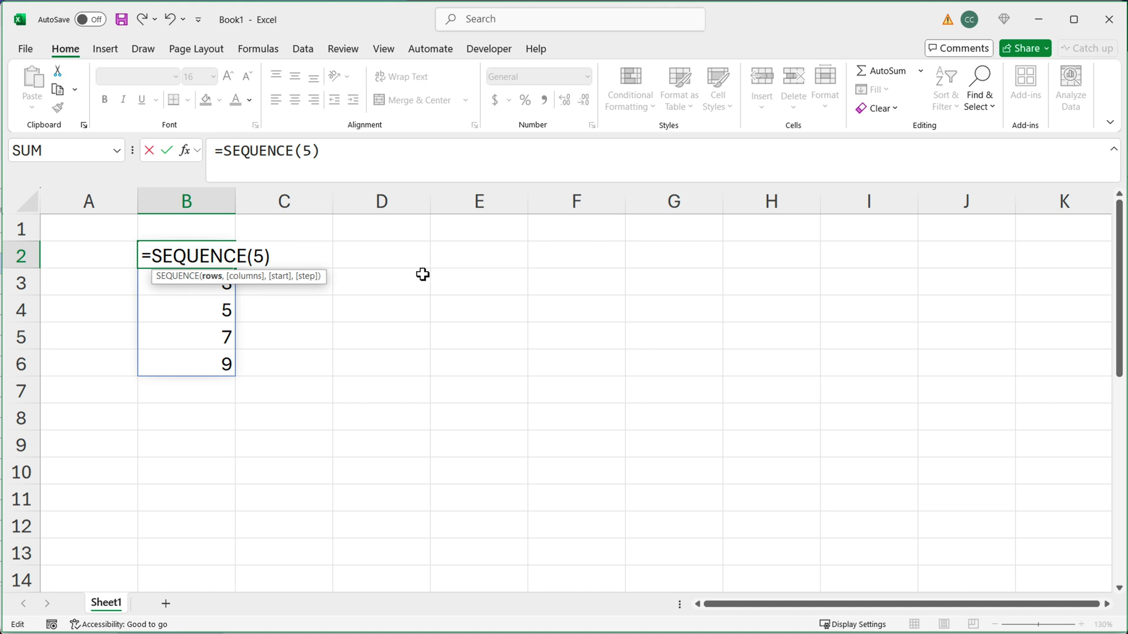
{"action": "key", "text": "Return"}
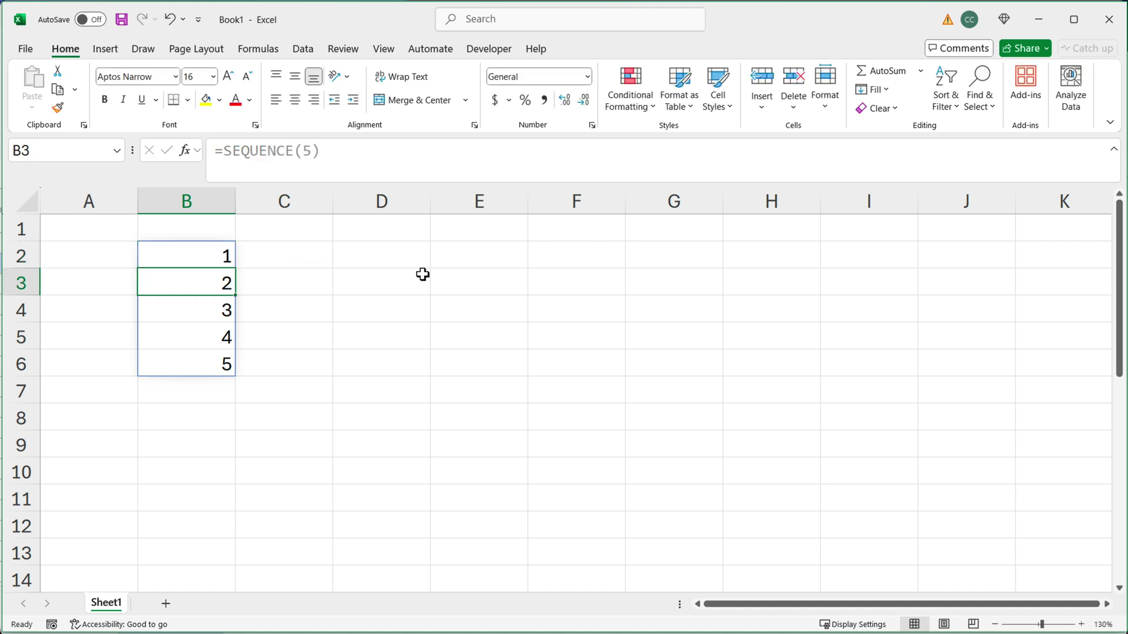
{"action": "left_click", "coordinate": [216, 259]}
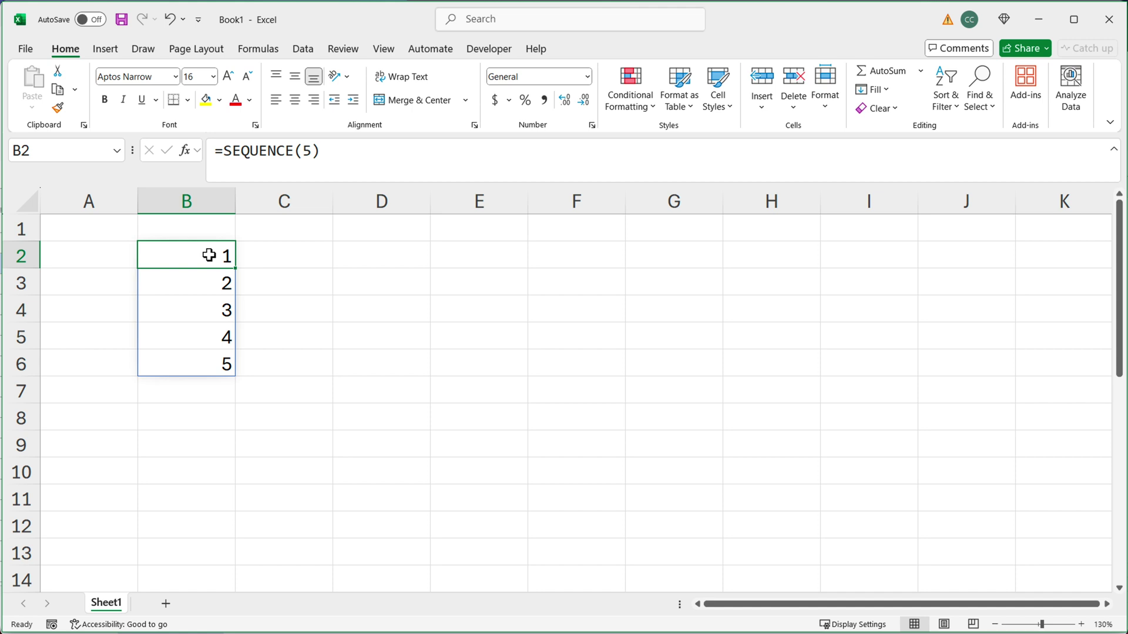
{"action": "left_click_drag", "start_coordinate": [211, 255], "coordinate": [216, 514]}
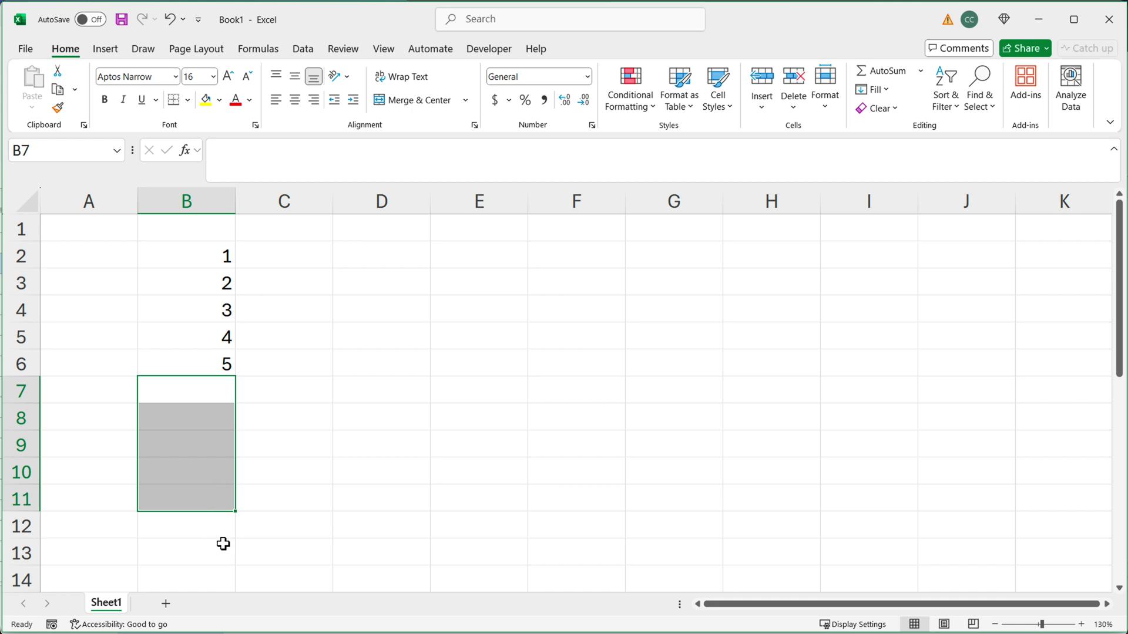
{"action": "left_click", "coordinate": [201, 259]}
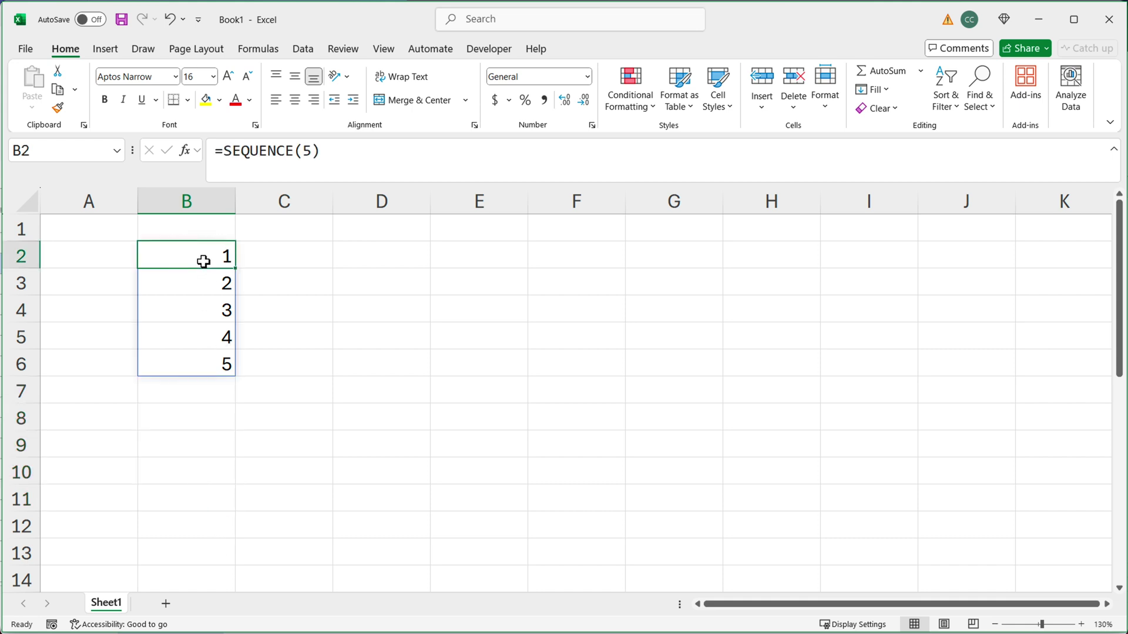
{"action": "left_click_drag", "start_coordinate": [207, 257], "coordinate": [199, 358]}
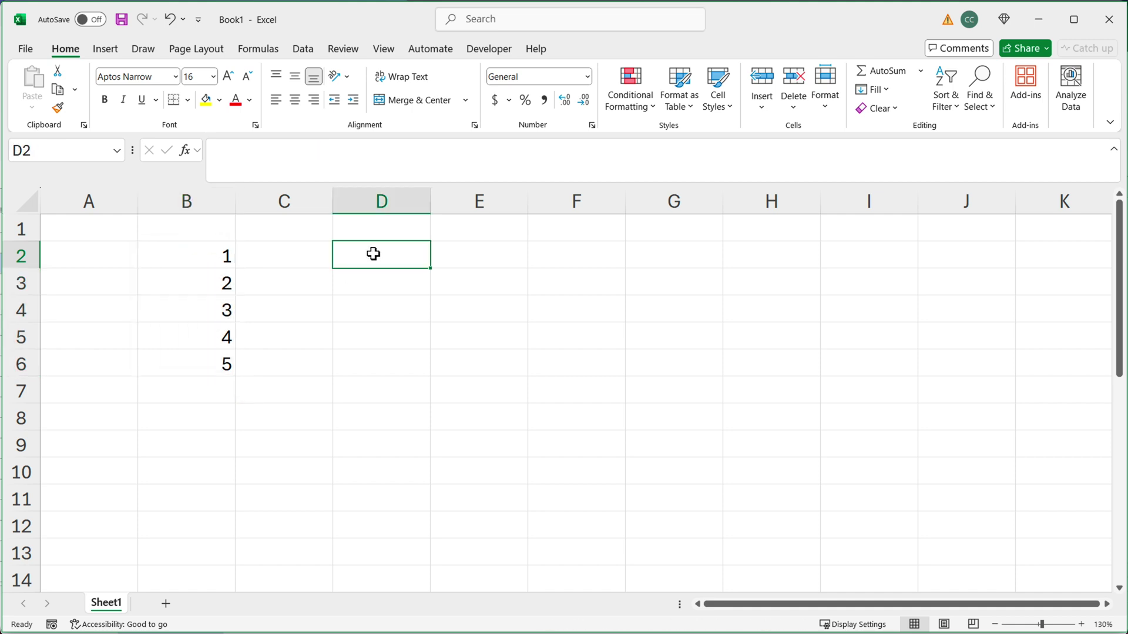
Enter the formula =SEQUENCE(1,4) in cell D1 to generate a sequence of one row and four columns
{"action": "key", "text": "Up"}
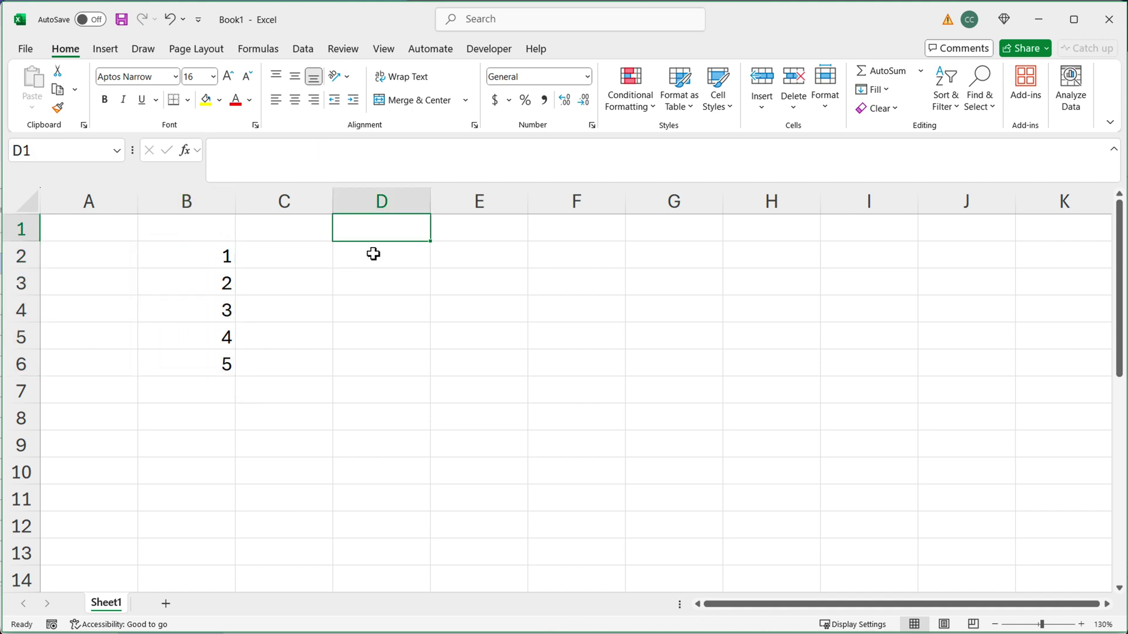
{"action": "type", "text": "=SE"}
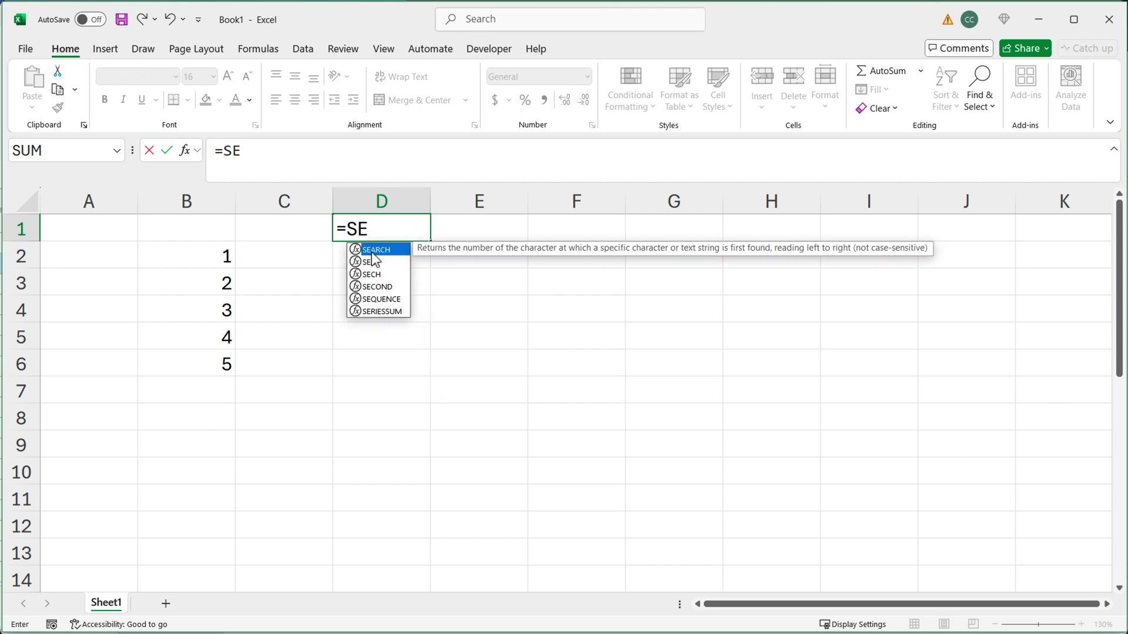
{"action": "key", "text": "Down"}
{"action": "key", "text": "Down"}
{"action": "key", "text": "Down"}
{"action": "key", "text": "Down"}
{"action": "key", "text": "Tab"}
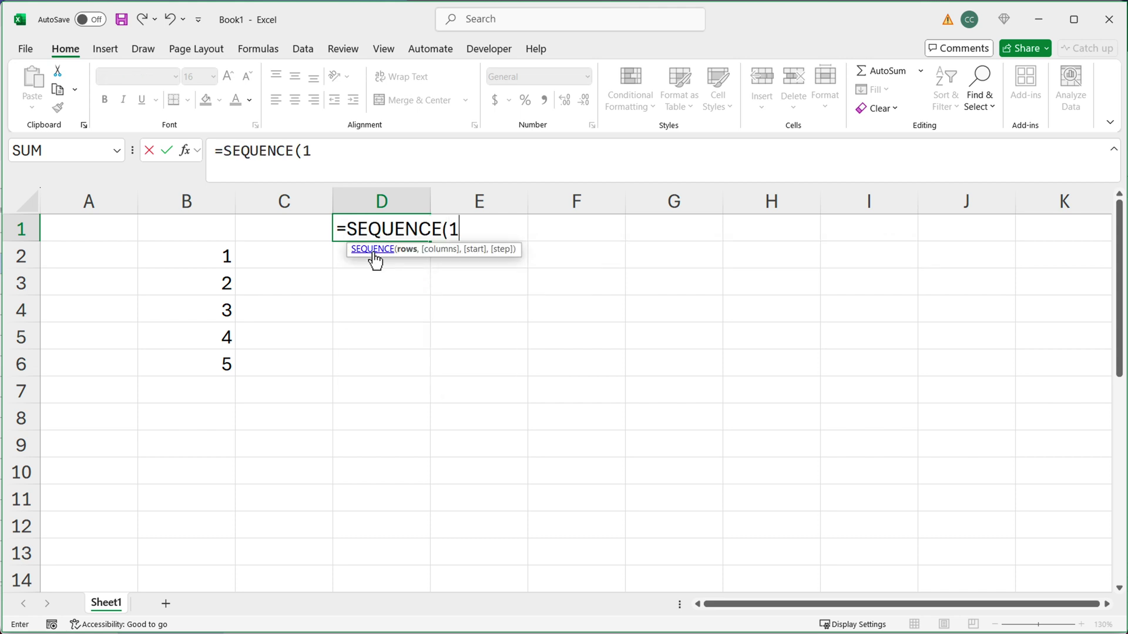
{"action": "type", "text": "1,"}
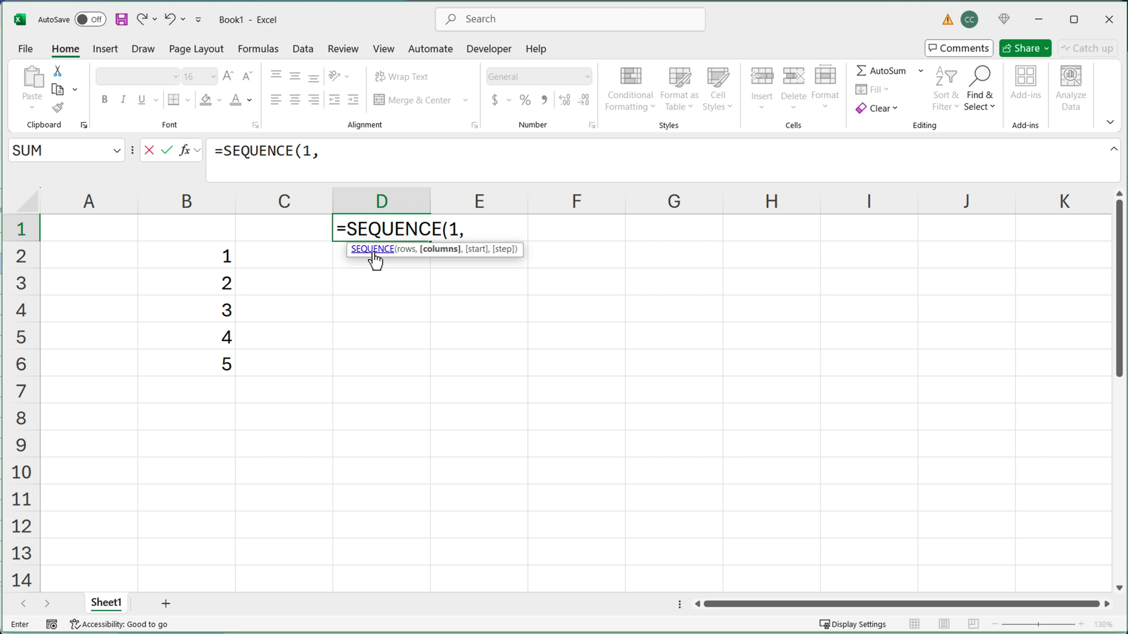
{"action": "type", "text": "4"}
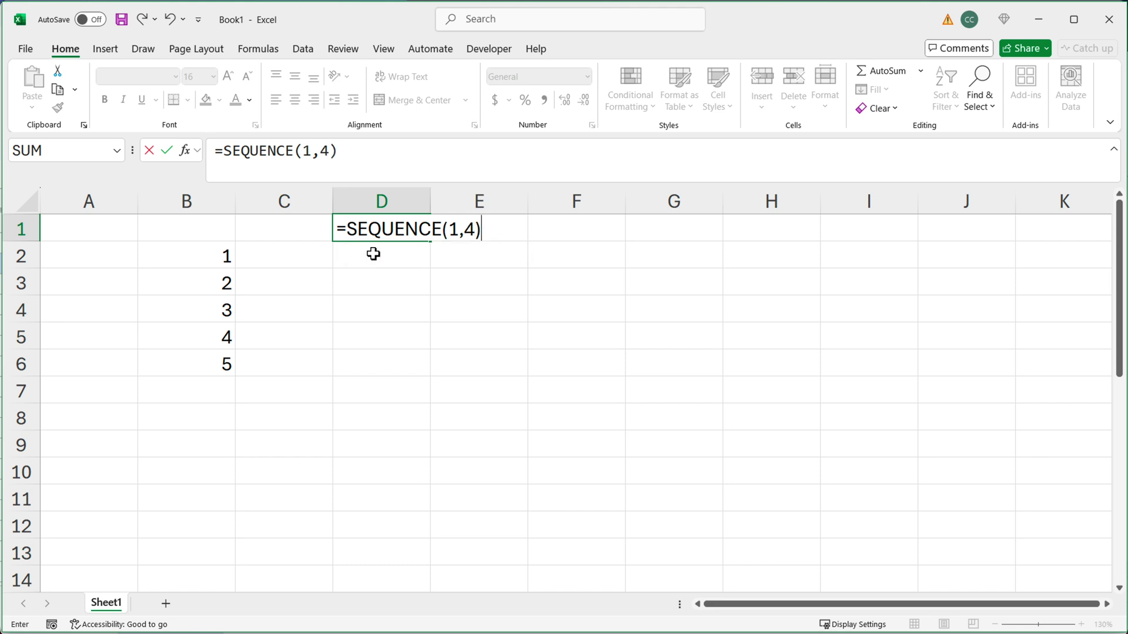
{"action": "key", "text": "Return"}
Examine how the horizontal sequence fills cells D1 through G1
{"action": "left_click_drag", "start_coordinate": [392, 231], "coordinate": [715, 231]}
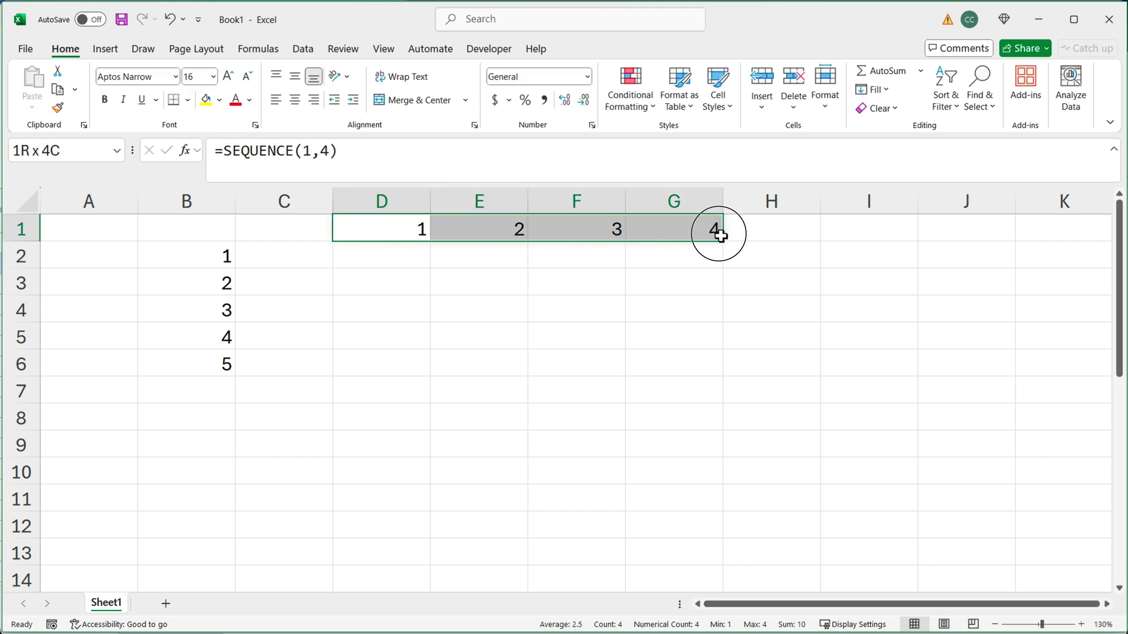
{"action": "left_click", "coordinate": [396, 228]}
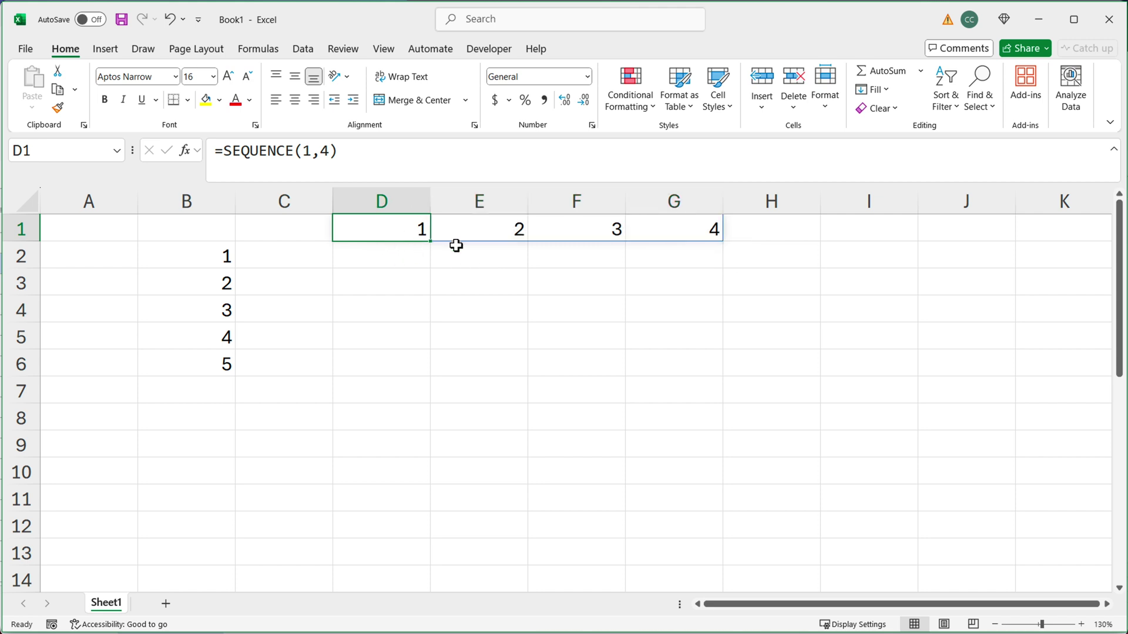
{"action": "left_click", "coordinate": [486, 231]}
{"action": "left_click", "coordinate": [577, 228]}
{"action": "left_click", "coordinate": [681, 240]}
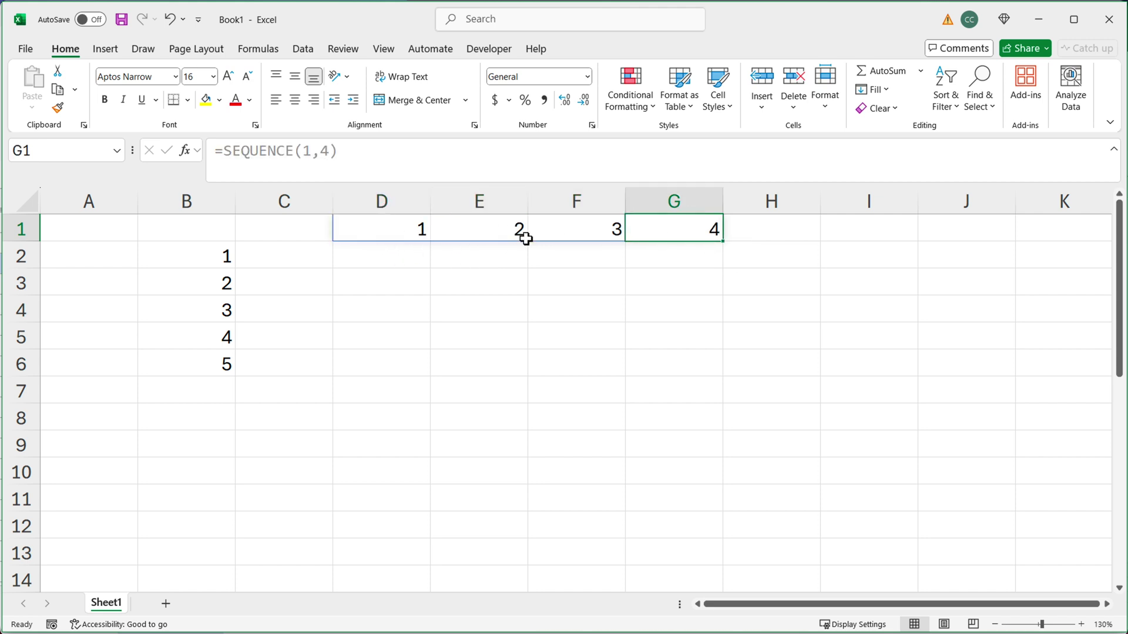
{"action": "left_click_drag", "start_coordinate": [393, 232], "coordinate": [711, 229]}
{"action": "left_click", "coordinate": [419, 235]}
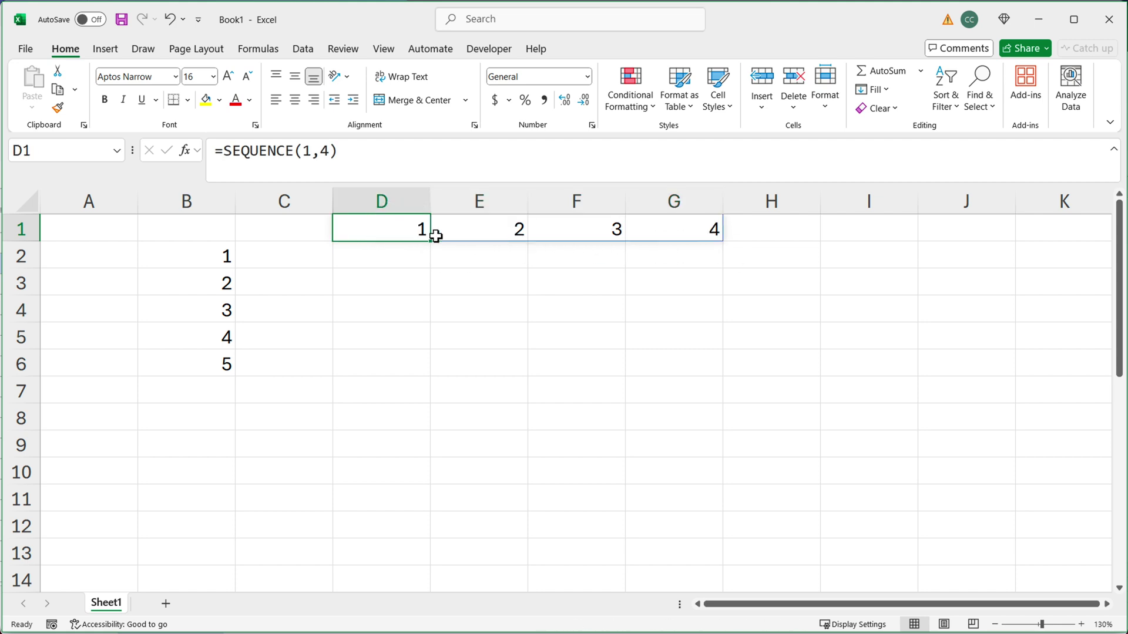
{"action": "left_click", "coordinate": [493, 235]}
{"action": "left_click", "coordinate": [552, 234]}
{"action": "left_click", "coordinate": [681, 232]}
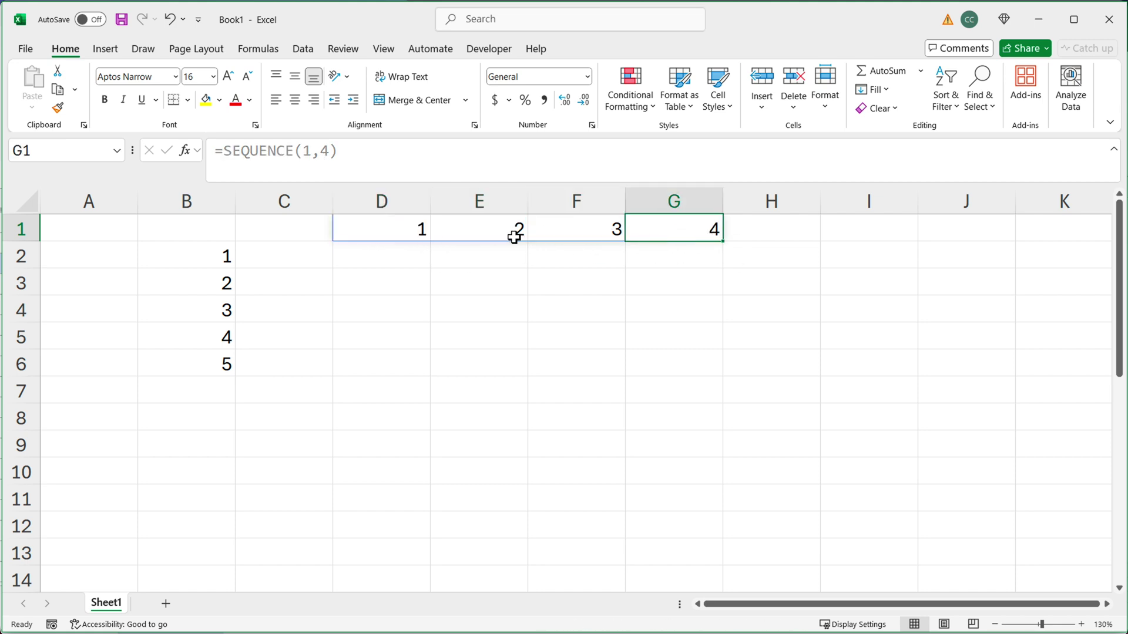
Add a start argument of 1 and a step of 0 to the formula in D1, making it =SEQUENCE(1,4,1,0)
{"action": "left_click", "coordinate": [376, 232]}
{"action": "double_click", "coordinate": [376, 232]}
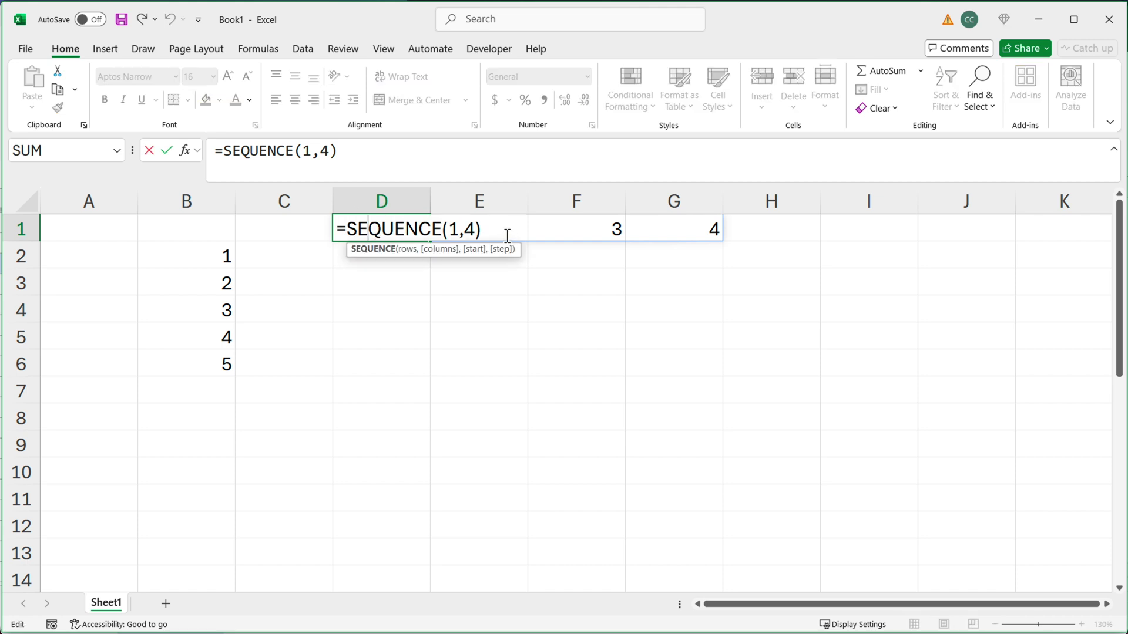
{"action": "left_click", "coordinate": [477, 230]}
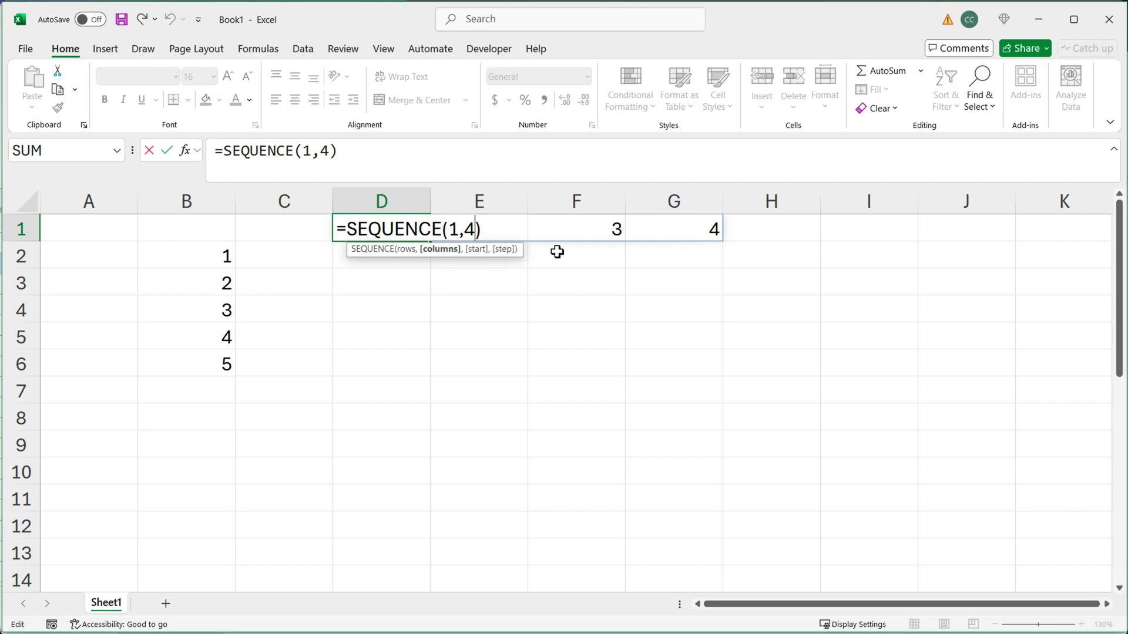
{"action": "type", "text": ","}
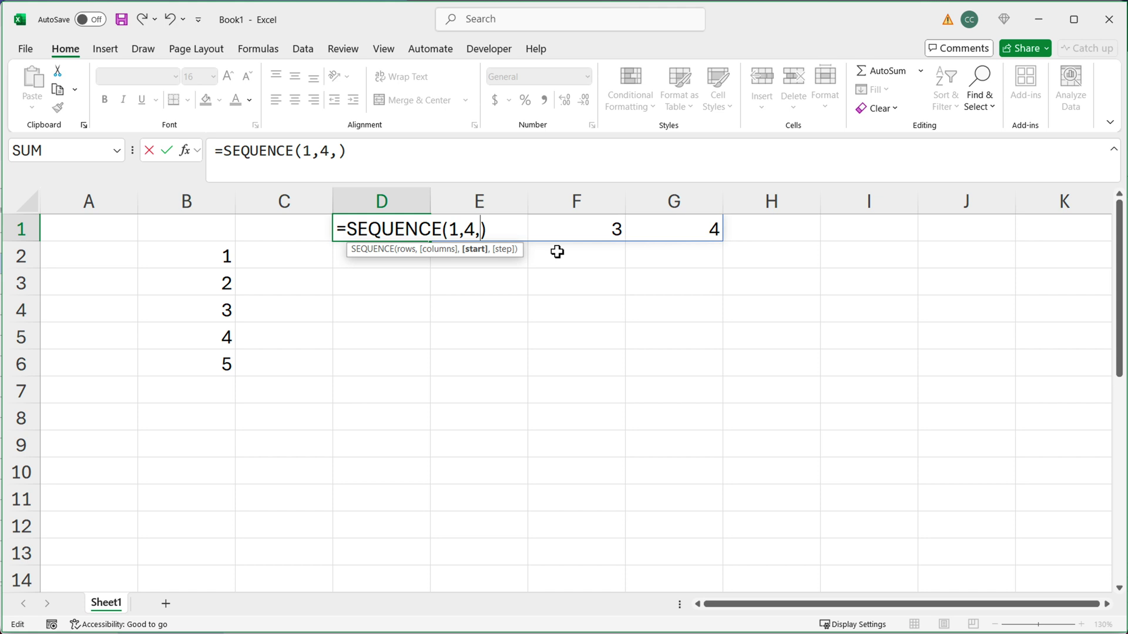
{"action": "type", "text": "1,"}
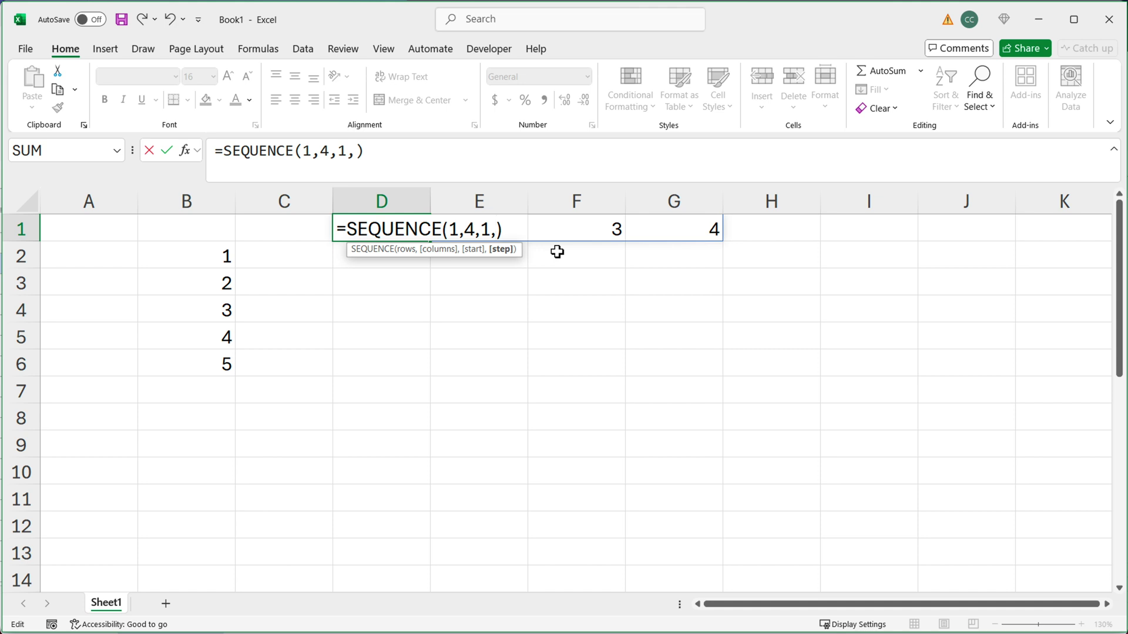
{"action": "type", "text": "0"}
{"action": "key", "text": "Return"}
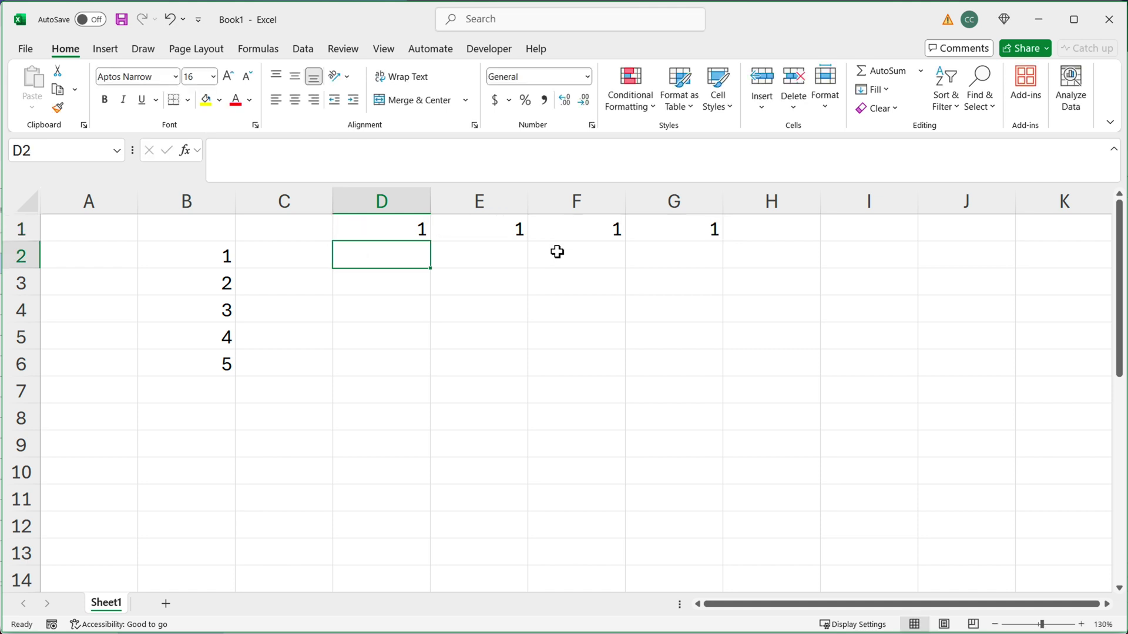
Examine the horizontal sequence in D1:G1 and the vertical sequence in B2:B6
{"action": "left_click", "coordinate": [415, 234]}
{"action": "left_click", "coordinate": [514, 233]}
{"action": "left_click", "coordinate": [589, 233]}
{"action": "left_click", "coordinate": [687, 238]}
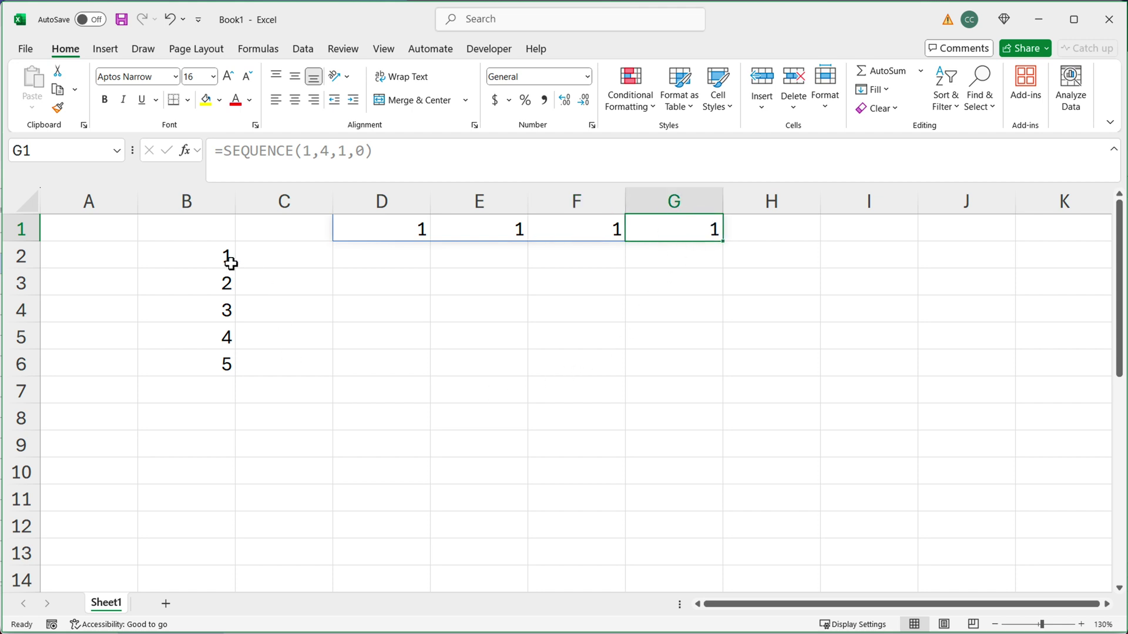
{"action": "left_click_drag", "start_coordinate": [227, 259], "coordinate": [212, 368]}
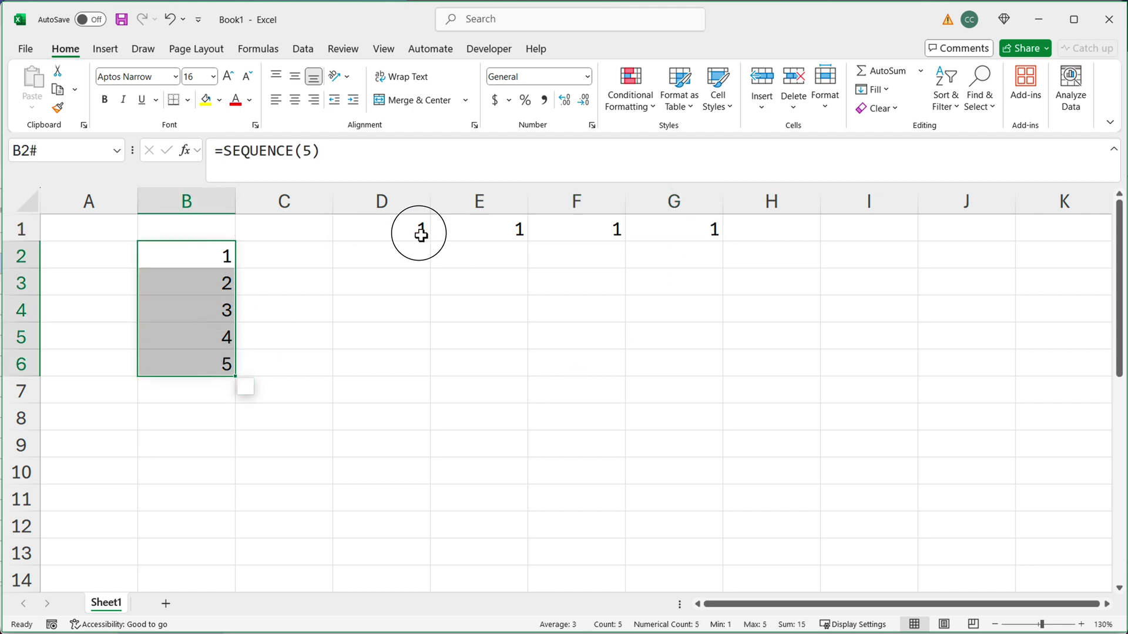
{"action": "left_click_drag", "start_coordinate": [420, 229], "coordinate": [672, 232]}
{"action": "left_click", "coordinate": [370, 290]}
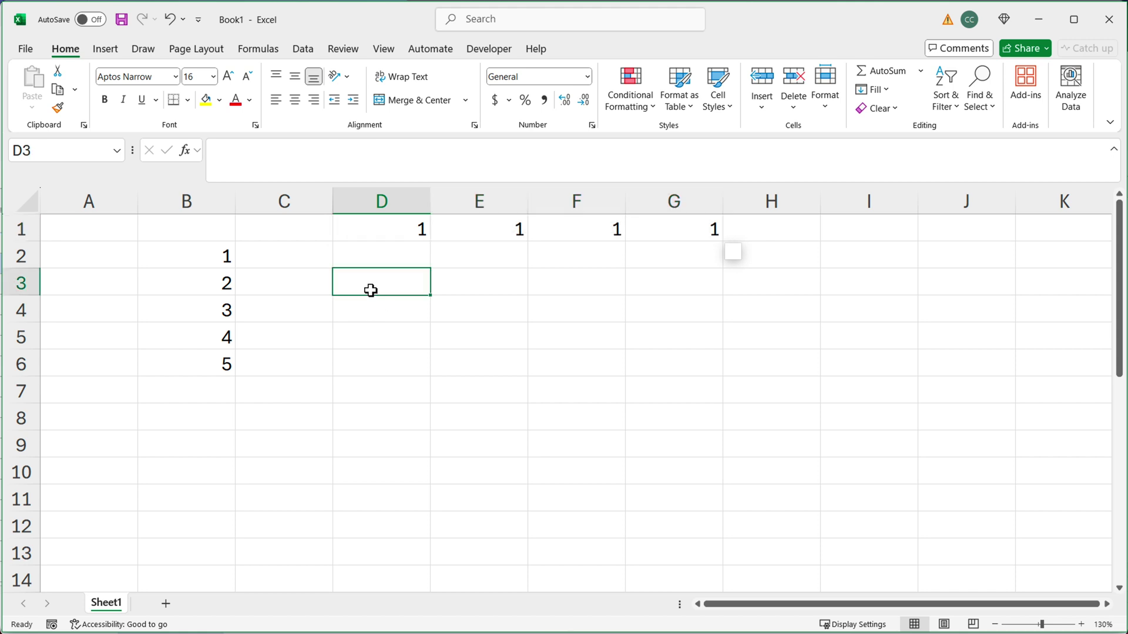
{"action": "left_click_drag", "start_coordinate": [226, 258], "coordinate": [223, 364]}
{"action": "left_click_drag", "start_coordinate": [415, 231], "coordinate": [678, 246]}
Enter the formula =B2#*D1# in cell D3 to multiply the vertical sequence by the horizontal one
{"action": "left_click", "coordinate": [376, 289]}
{"action": "type", "text": "="}
{"action": "left_click_drag", "start_coordinate": [227, 259], "coordinate": [221, 383]}
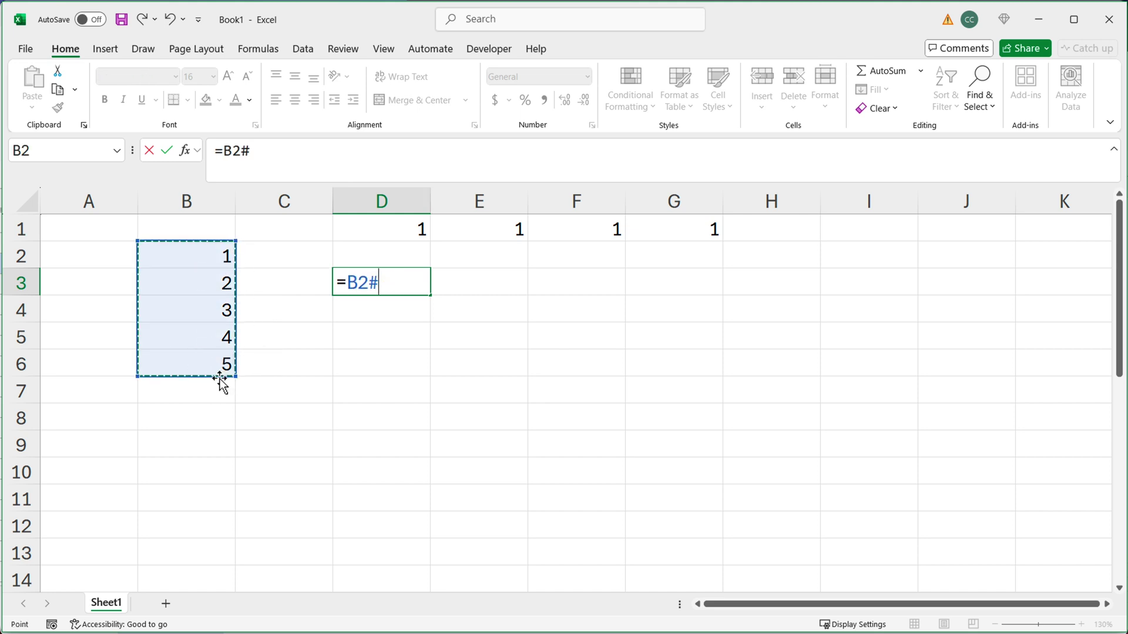
{"action": "type", "text": "*"}
{"action": "left_click_drag", "start_coordinate": [395, 235], "coordinate": [699, 231]}
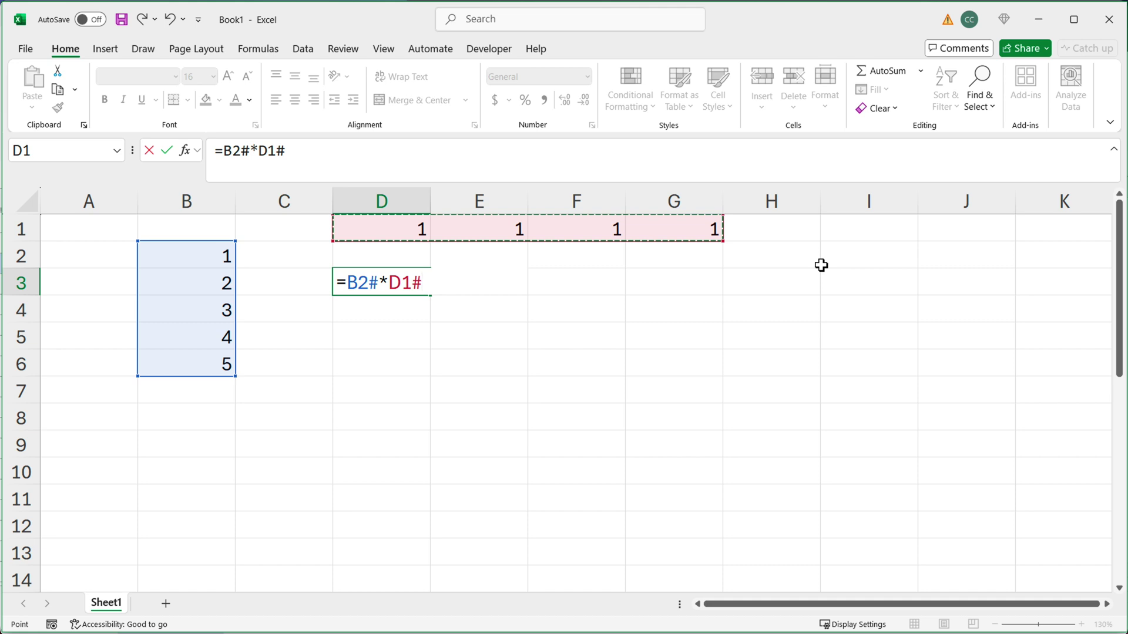
{"action": "key", "text": "Return"}
Examine how each value in B2:B6 is multiplied by the values in D1:G1 to fill D3:G7
{"action": "left_click_drag", "start_coordinate": [390, 229], "coordinate": [658, 230]}
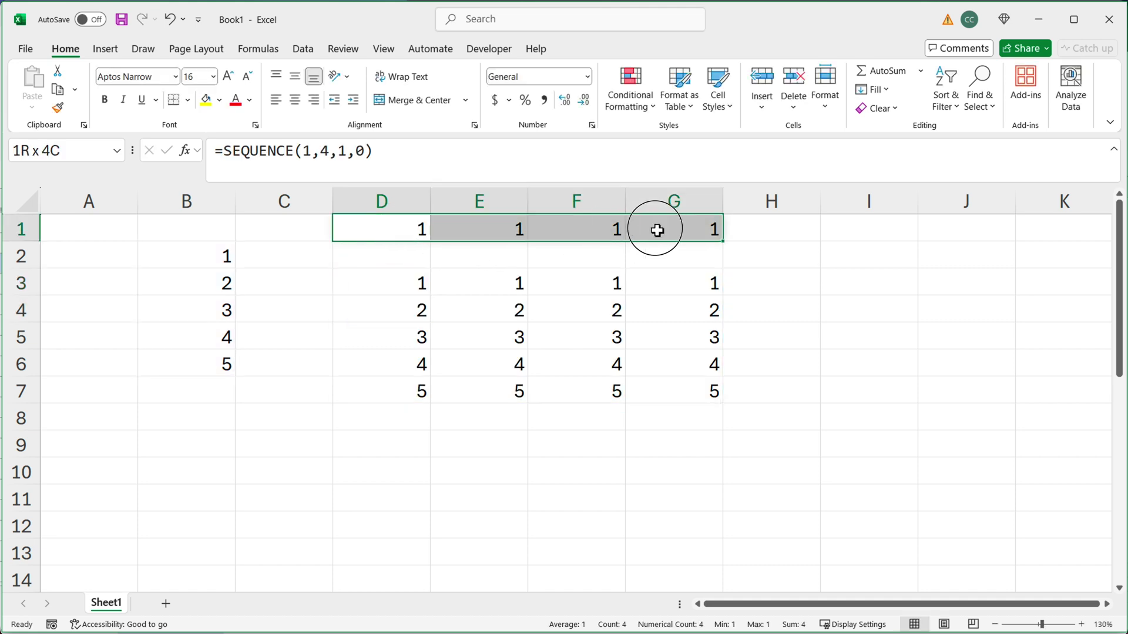
{"action": "left_click_drag", "start_coordinate": [227, 251], "coordinate": [215, 365]}
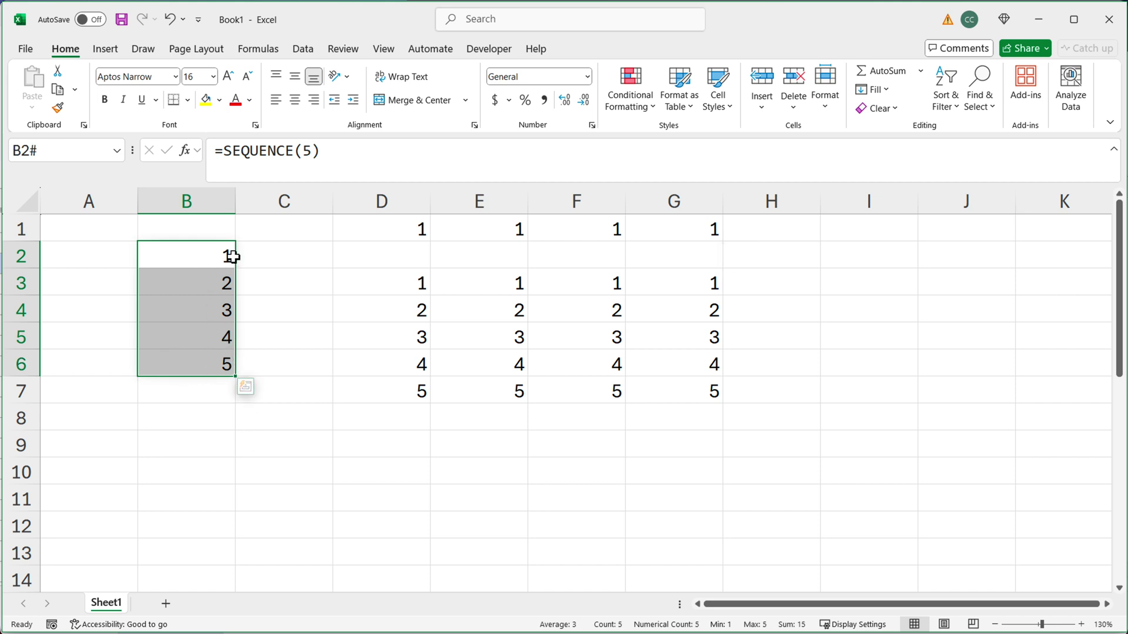
{"action": "left_click", "coordinate": [213, 262]}
{"action": "left_click", "coordinate": [408, 238]}
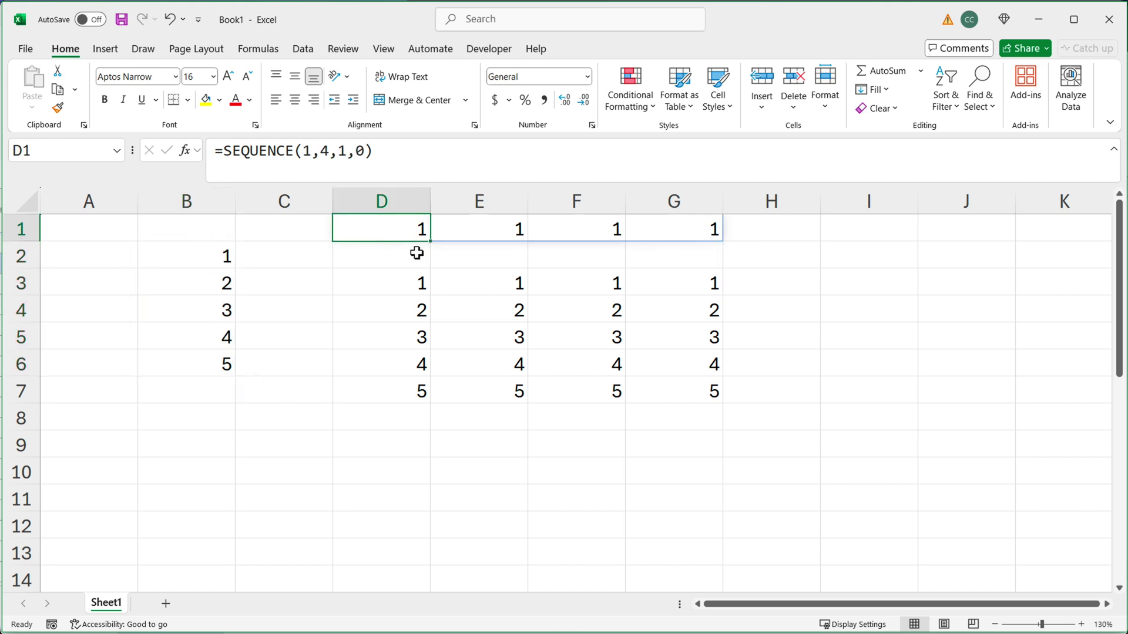
{"action": "left_click", "coordinate": [395, 292]}
{"action": "left_click", "coordinate": [230, 259]}
{"action": "left_click", "coordinate": [470, 237]}
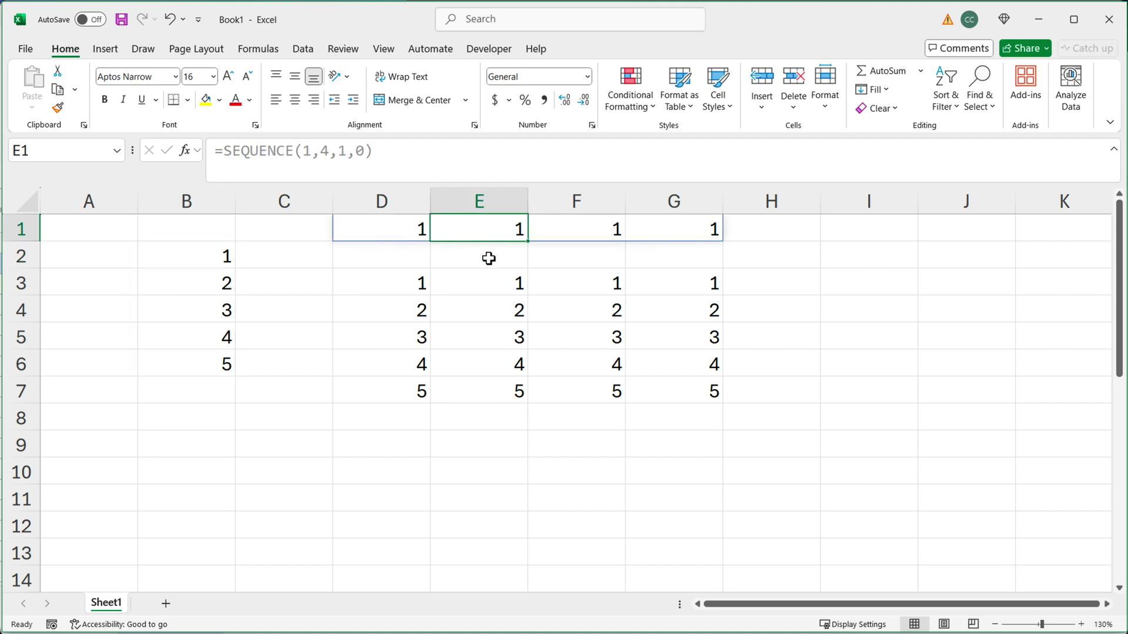
{"action": "left_click", "coordinate": [488, 283]}
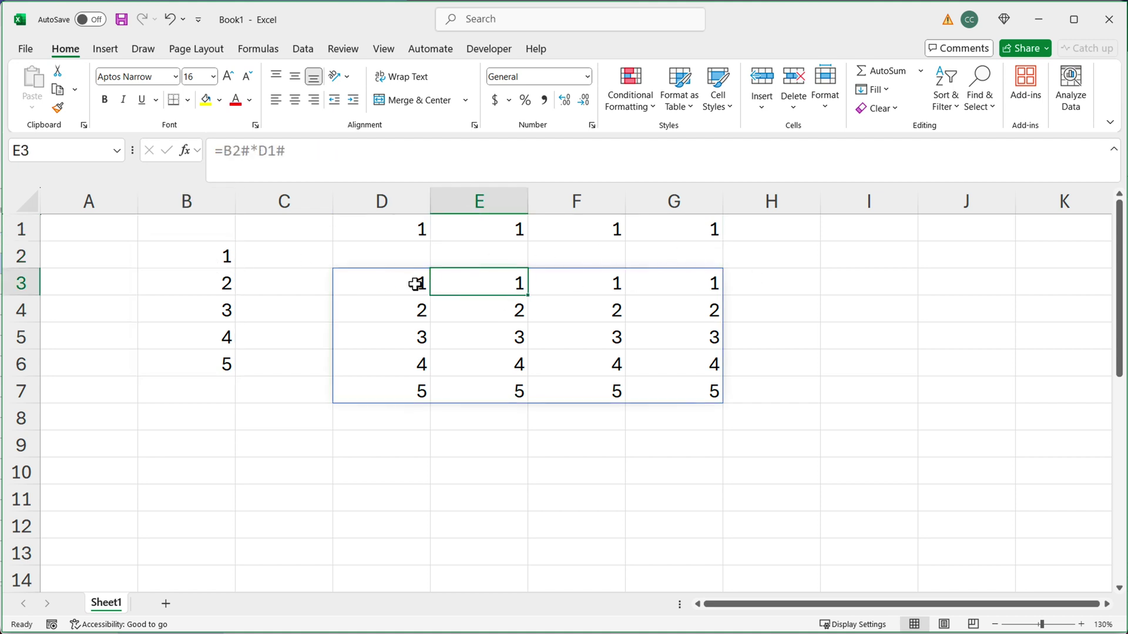
{"action": "left_click_drag", "start_coordinate": [421, 285], "coordinate": [680, 284]}
{"action": "left_click", "coordinate": [200, 284]}
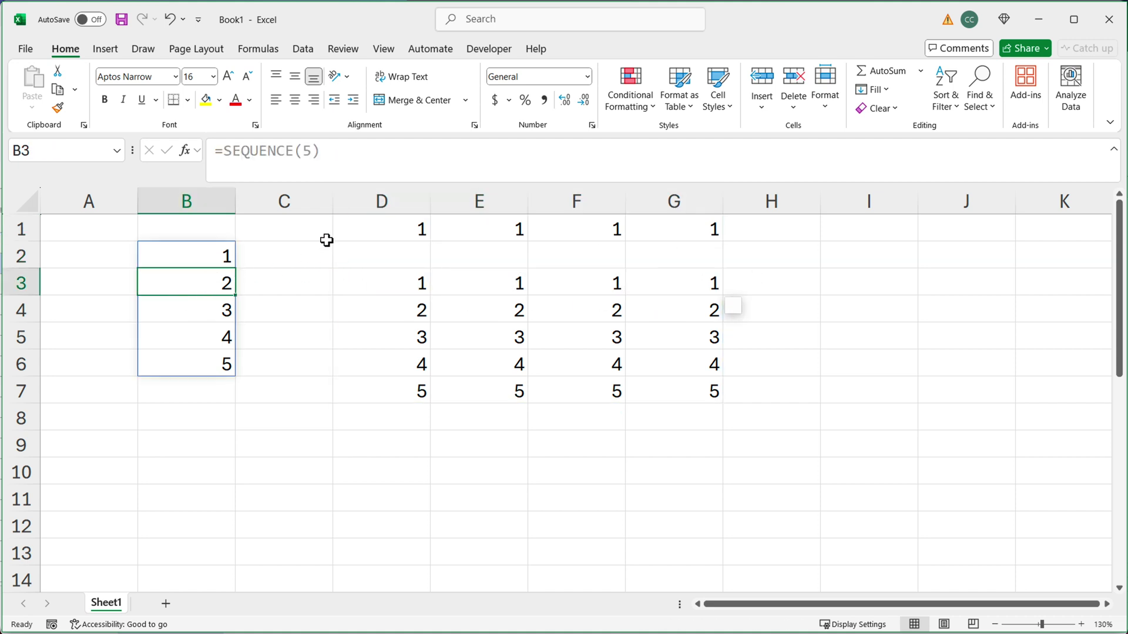
{"action": "left_click", "coordinate": [422, 228]}
{"action": "left_click", "coordinate": [197, 287]}
{"action": "left_click", "coordinate": [467, 227]}
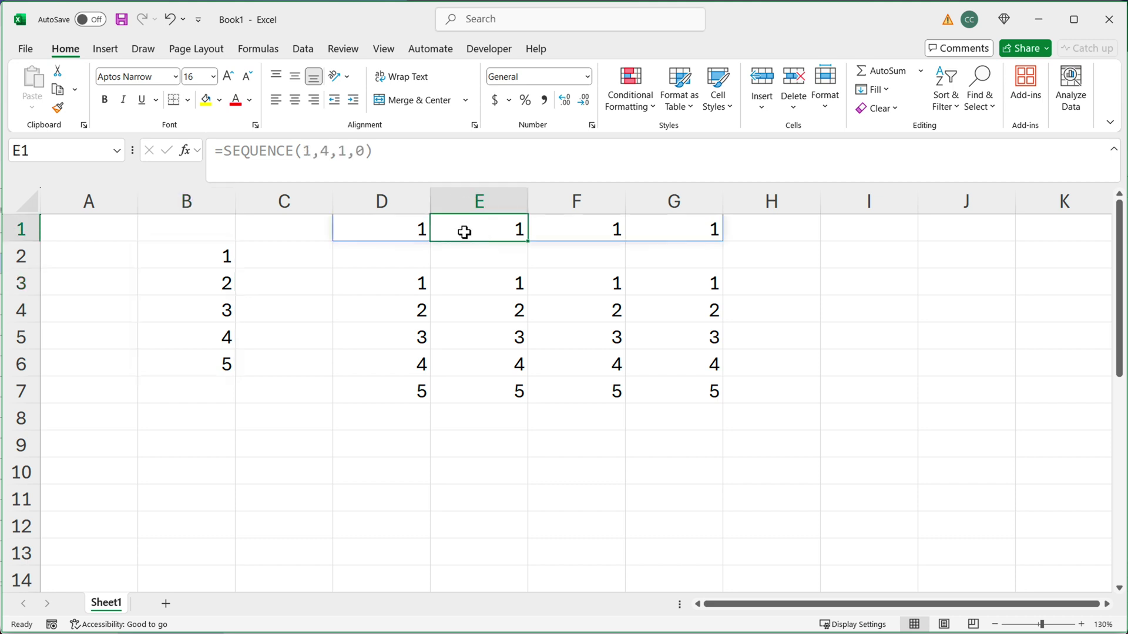
{"action": "left_click_drag", "start_coordinate": [420, 302], "coordinate": [679, 305]}
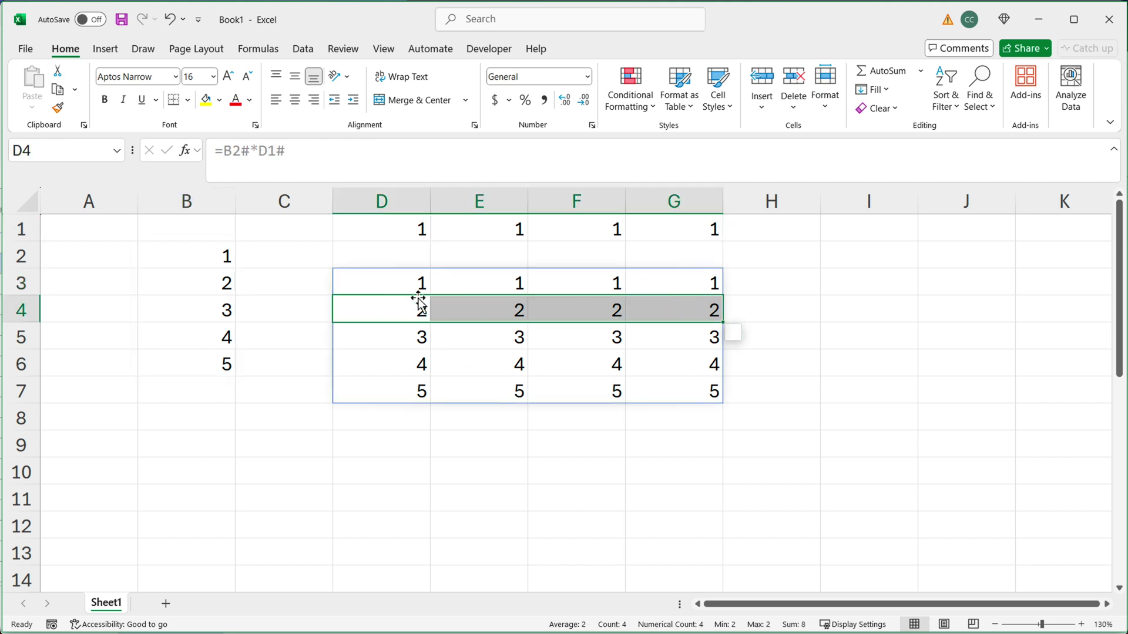
{"action": "left_click_drag", "start_coordinate": [405, 287], "coordinate": [643, 399]}
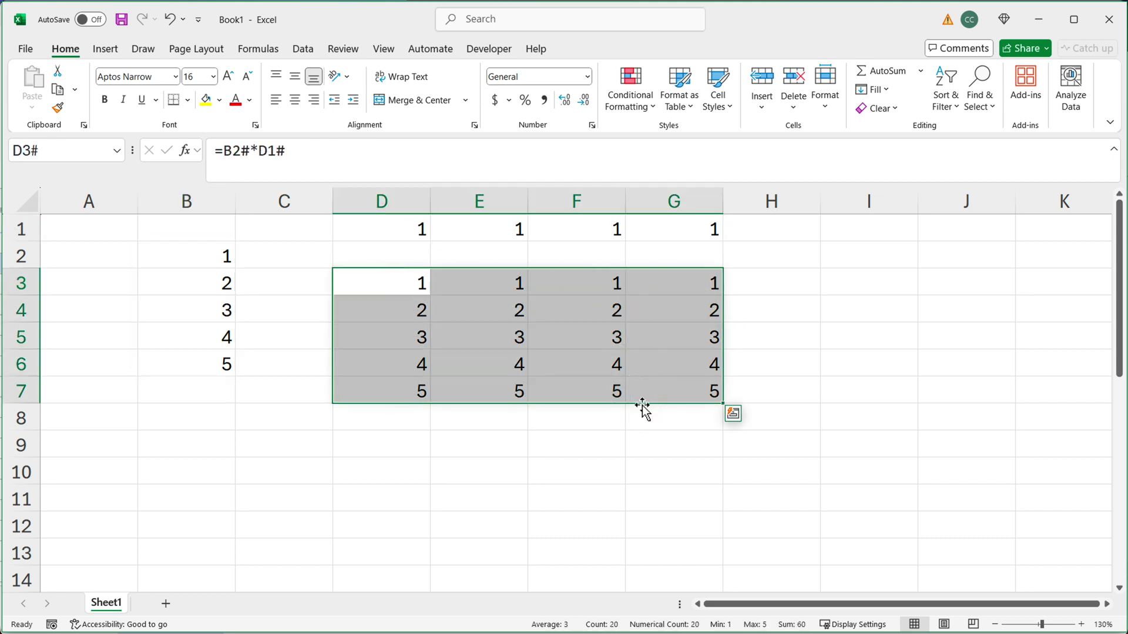
{"action": "double_click", "coordinate": [381, 284]}
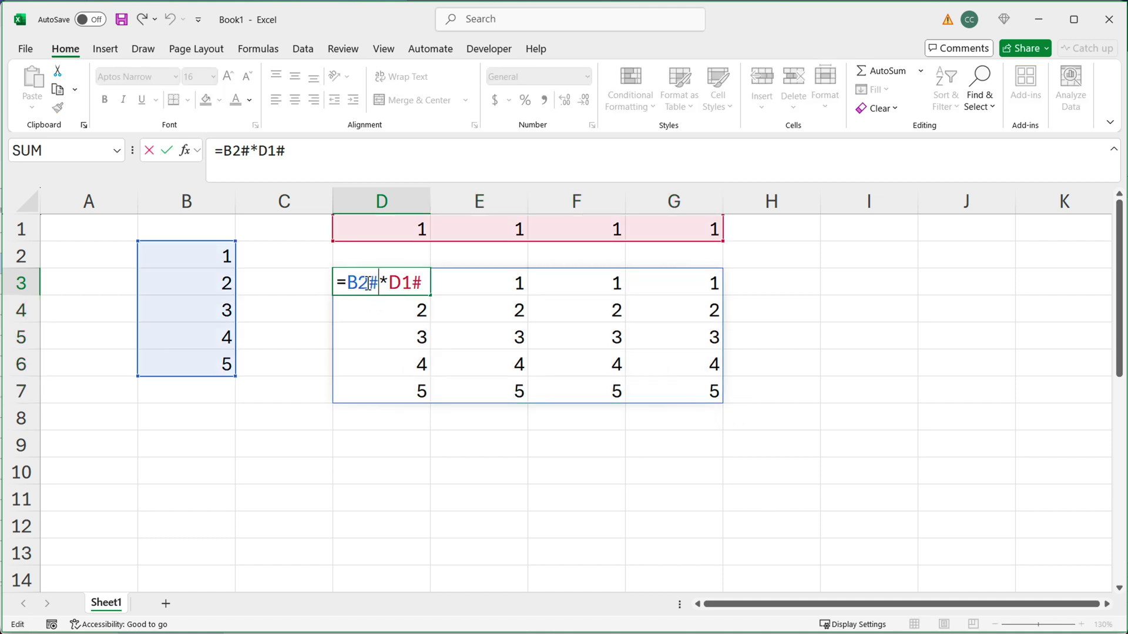
{"action": "double_click", "coordinate": [354, 283]}
{"action": "key", "text": "Escape"}
Replace the B2# reference in the formula in D3 with SEQUENCE(5) copied from B2, making it =SEQUENCE(5)*D1#
{"action": "left_click", "coordinate": [230, 264]}
{"action": "double_click", "coordinate": [229, 264]}
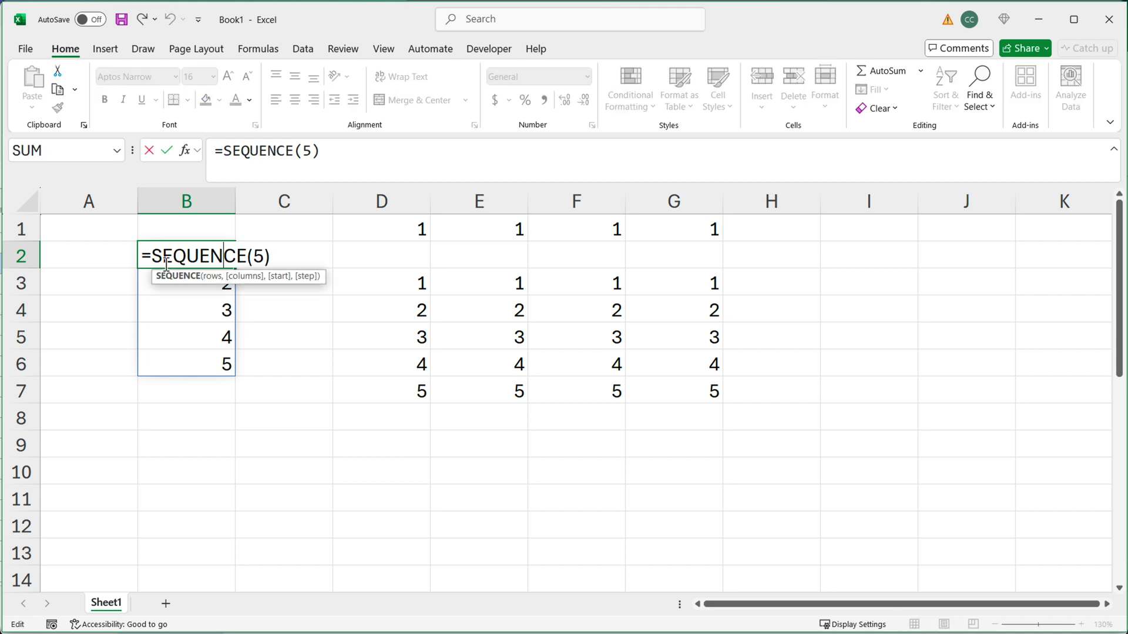
{"action": "left_click_drag", "start_coordinate": [154, 259], "coordinate": [282, 256]}
{"action": "key", "text": "ctrl+c"}
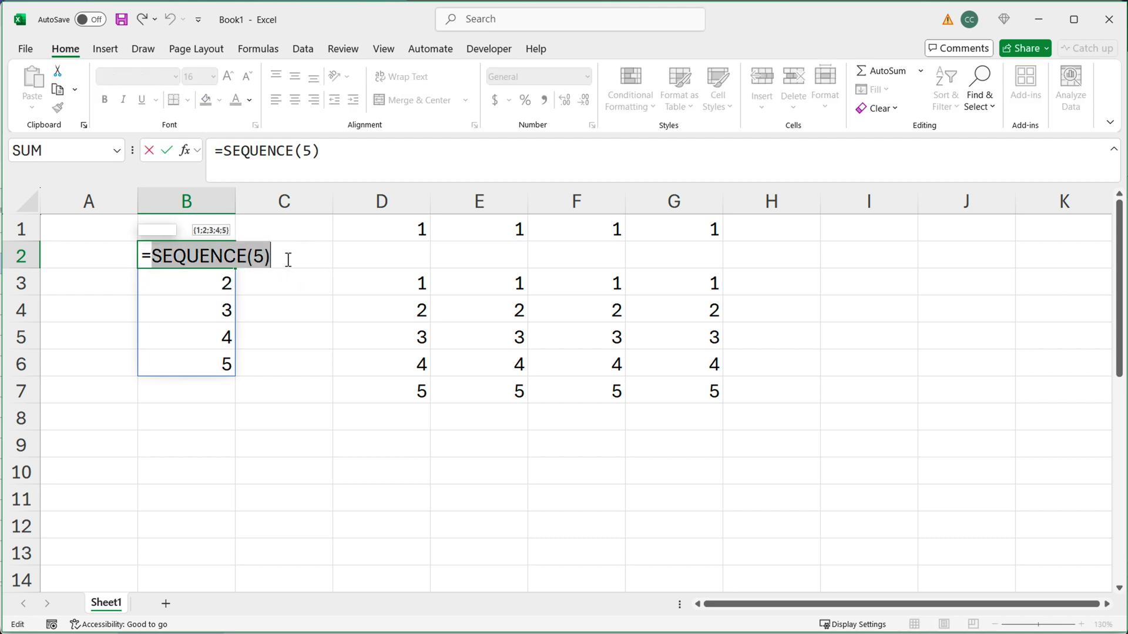
{"action": "key", "text": "Escape"}
{"action": "double_click", "coordinate": [395, 283]}
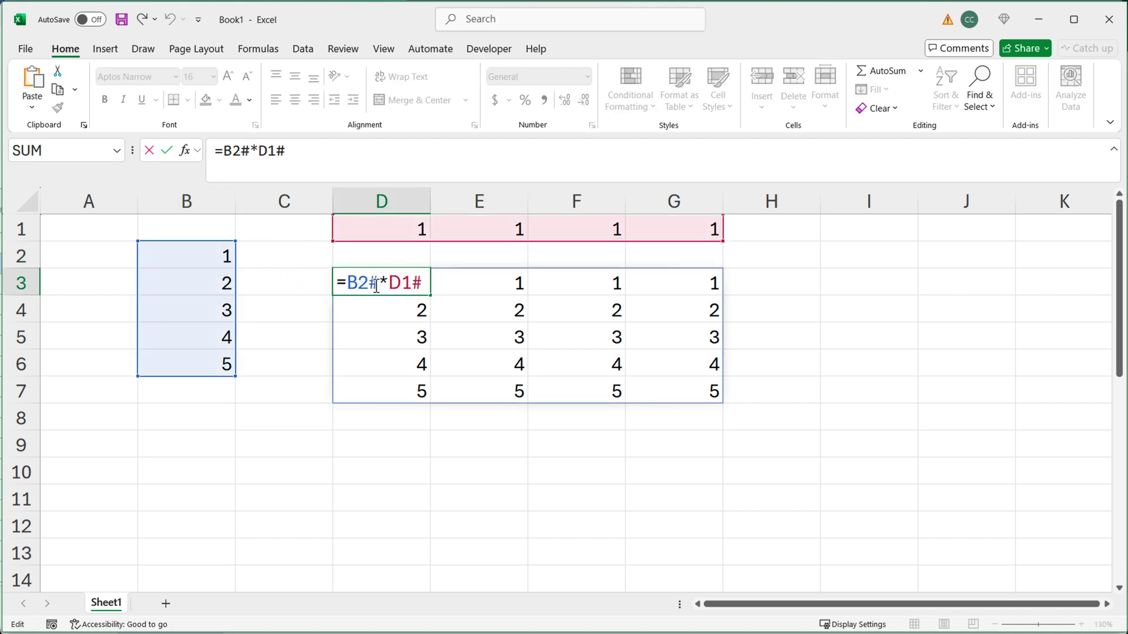
{"action": "left_click", "coordinate": [376, 284]}
{"action": "left_click_drag", "start_coordinate": [379, 287], "coordinate": [348, 284]}
{"action": "key", "text": "ctrl+v"}
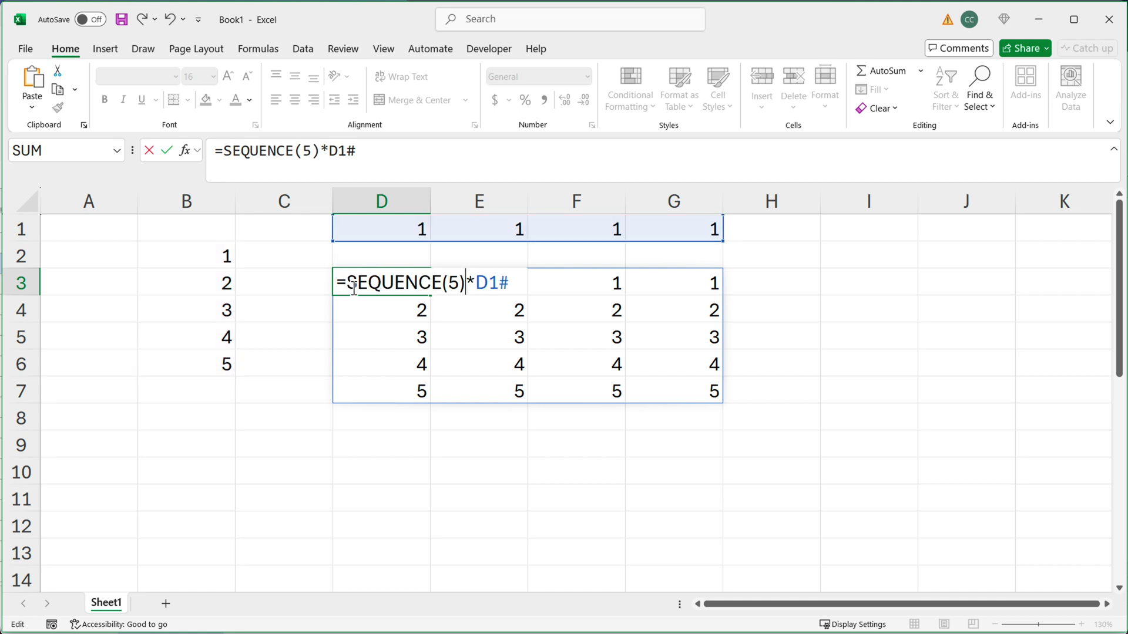
{"action": "key", "text": "Return"}
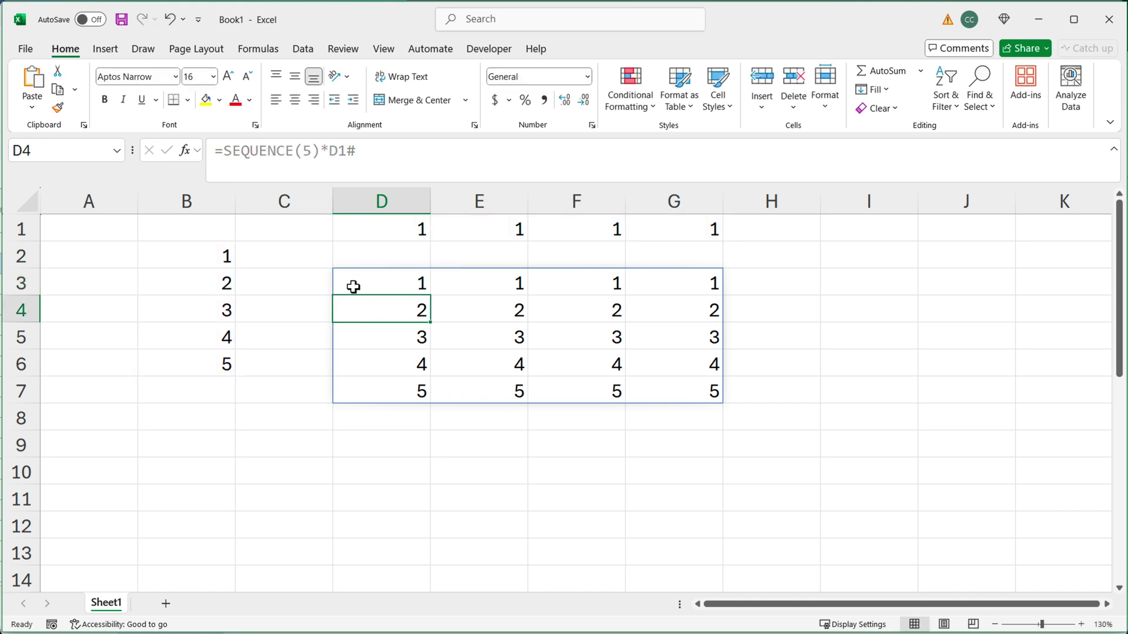
Replace the D1# reference in D3 with SEQUENCE(1,4,1,0) copied from D1, making the formula =SEQUENCE(5)*SEQUENCE(1,4,1,0)
{"action": "left_click", "coordinate": [382, 289]}
{"action": "double_click", "coordinate": [396, 234]}
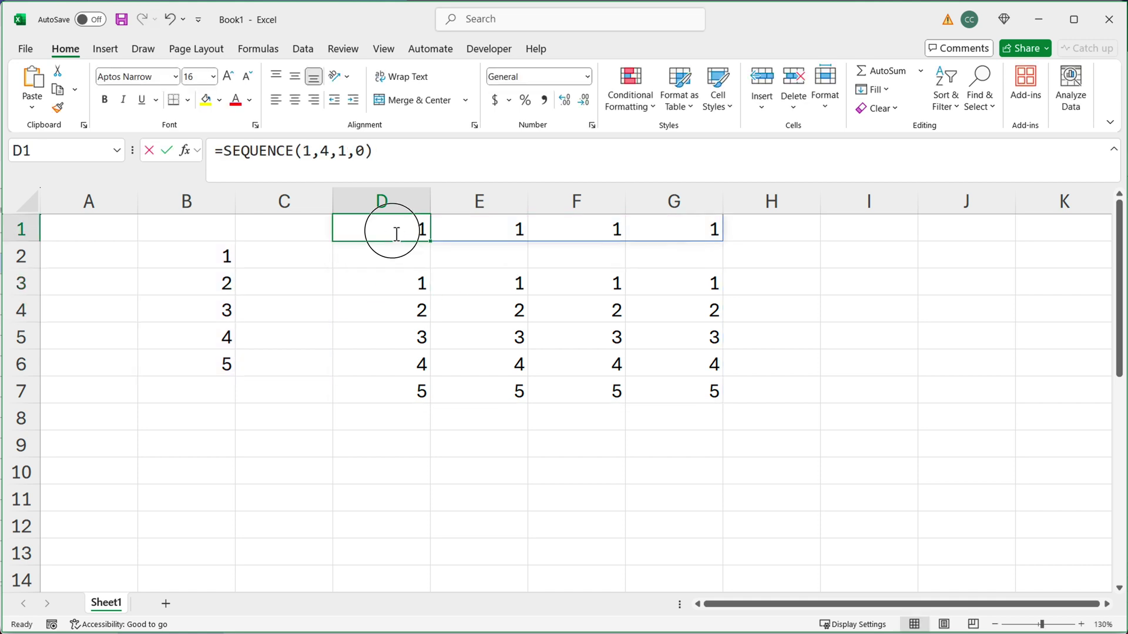
{"action": "left_click_drag", "start_coordinate": [346, 229], "coordinate": [597, 229]}
{"action": "key", "text": "ctrl+c"}
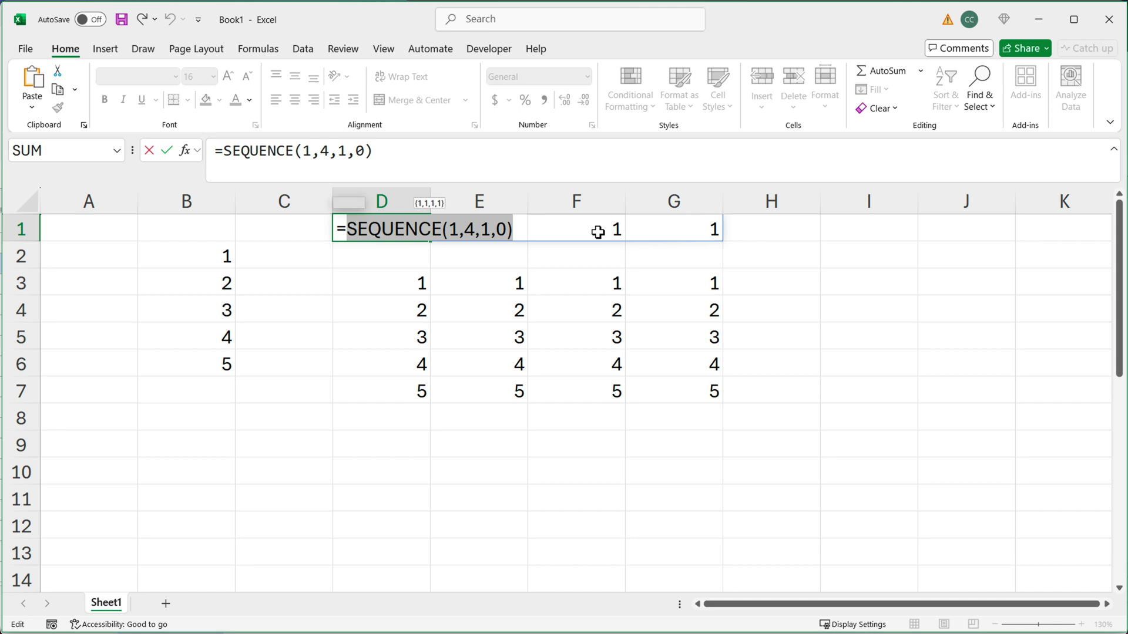
{"action": "key", "text": "Escape"}
{"action": "double_click", "coordinate": [423, 285]}
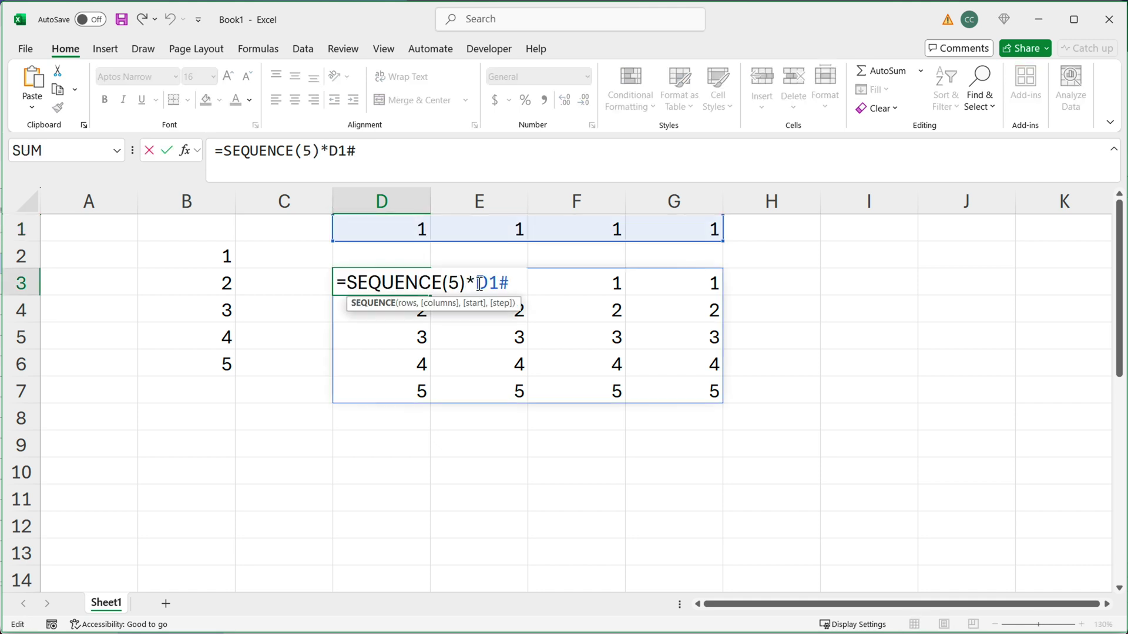
{"action": "left_click_drag", "start_coordinate": [479, 284], "coordinate": [570, 286]}
{"action": "key", "text": "ctrl+v"}
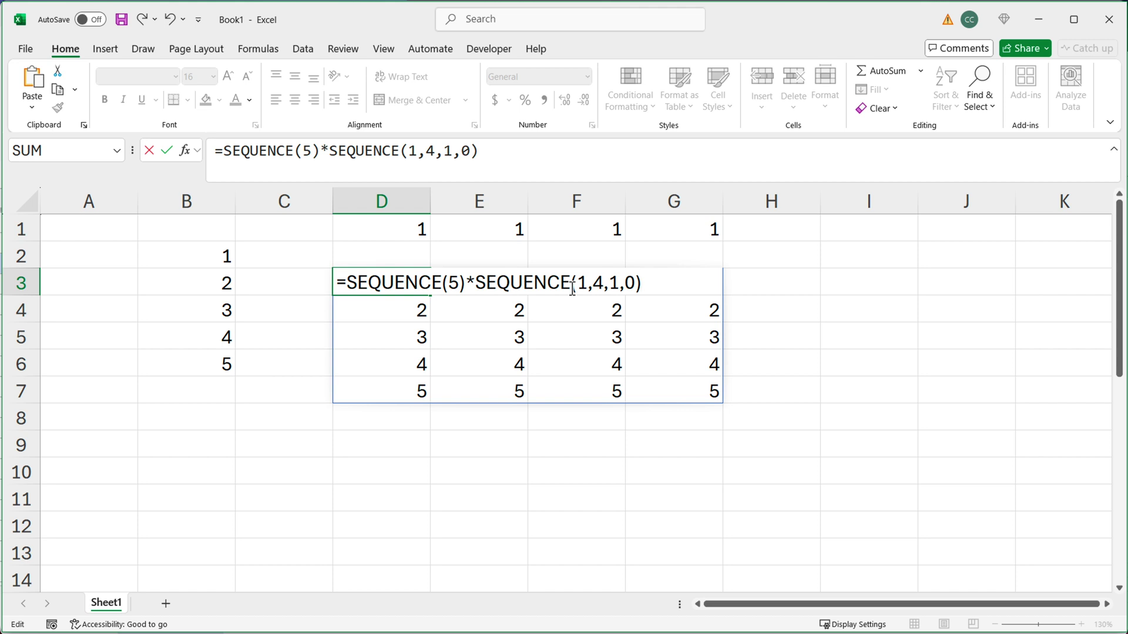
{"action": "key", "text": "Return"}
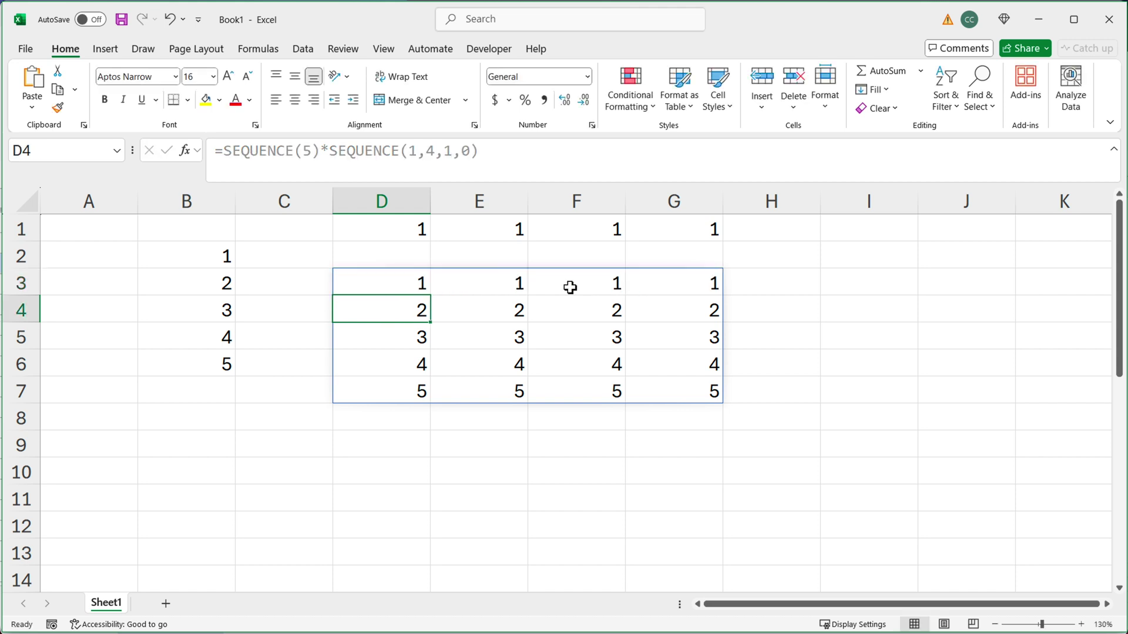
Delete the helper sequence formulas in D1 and B2, and select the spilled array D3:G7
{"action": "left_click", "coordinate": [408, 230]}
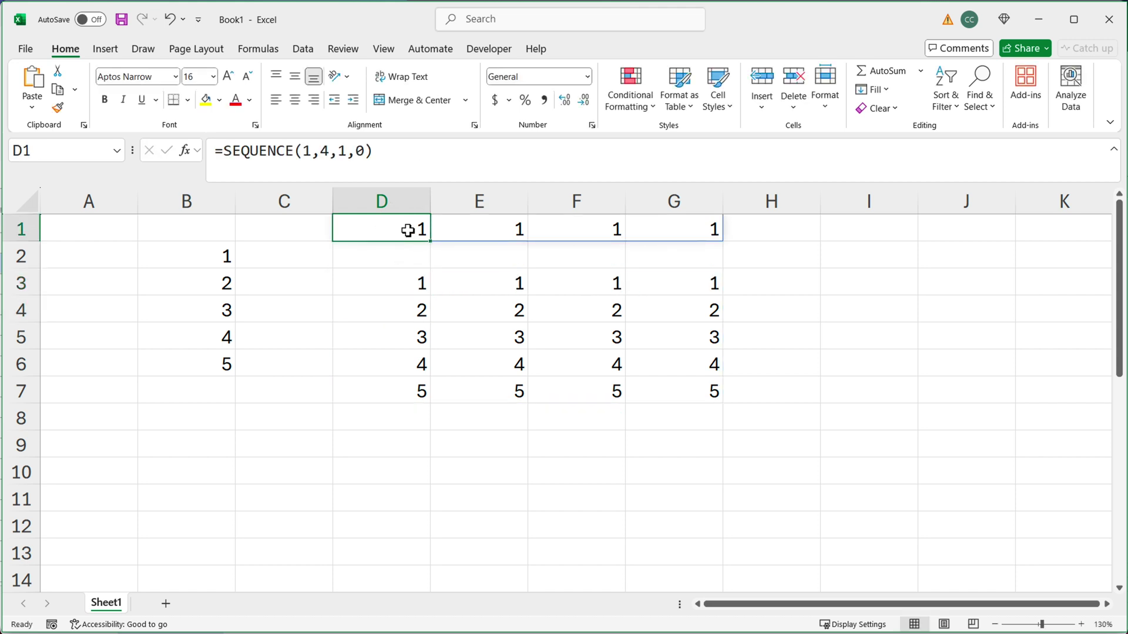
{"action": "key", "text": "Delete"}
{"action": "left_click", "coordinate": [202, 254]}
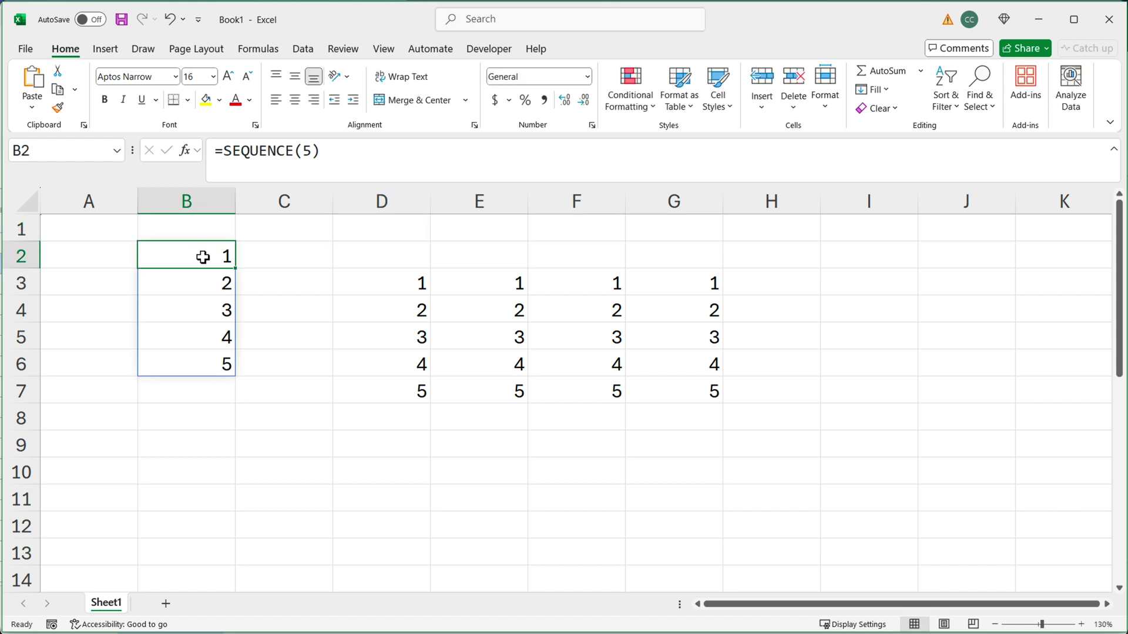
{"action": "key", "text": "Delete"}
{"action": "left_click", "coordinate": [288, 327]}
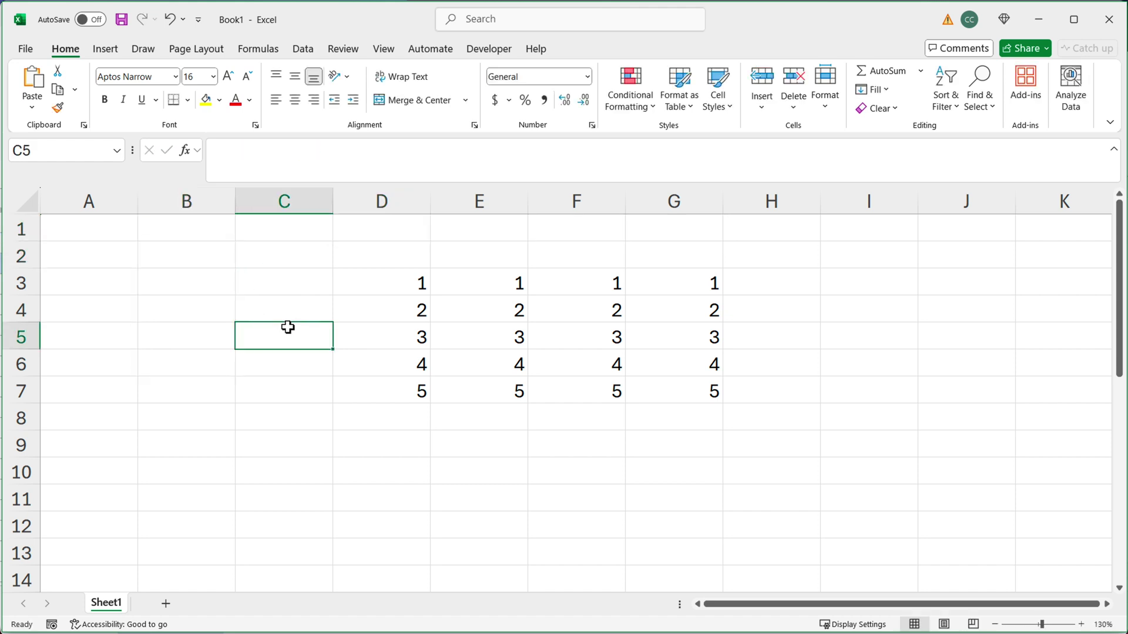
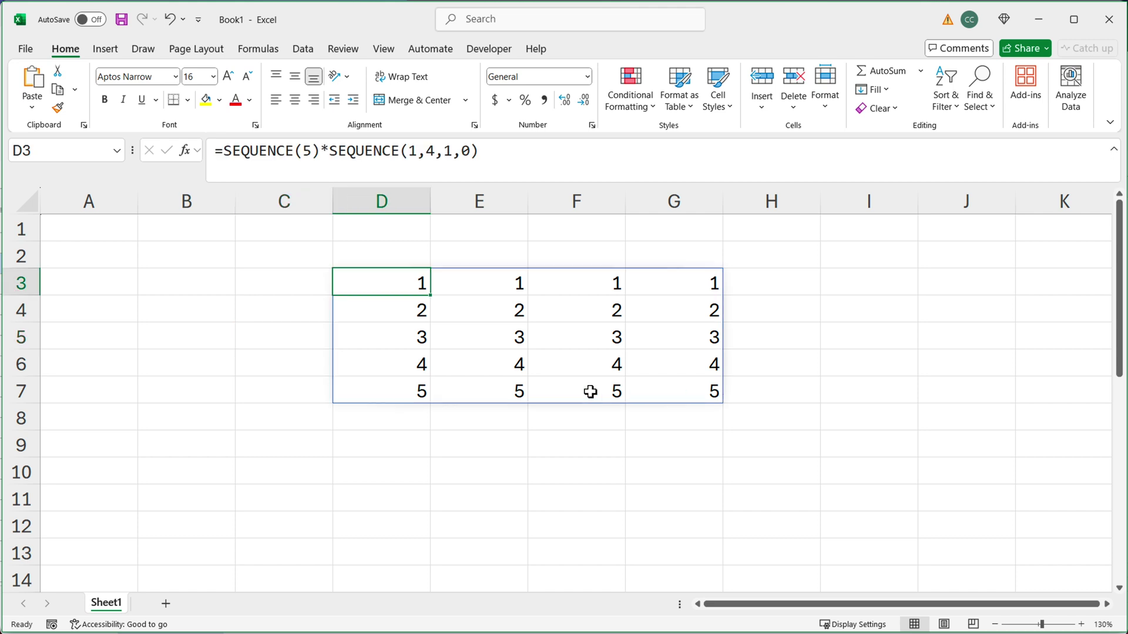
{"action": "left_click_drag", "start_coordinate": [384, 286], "coordinate": [649, 391]}
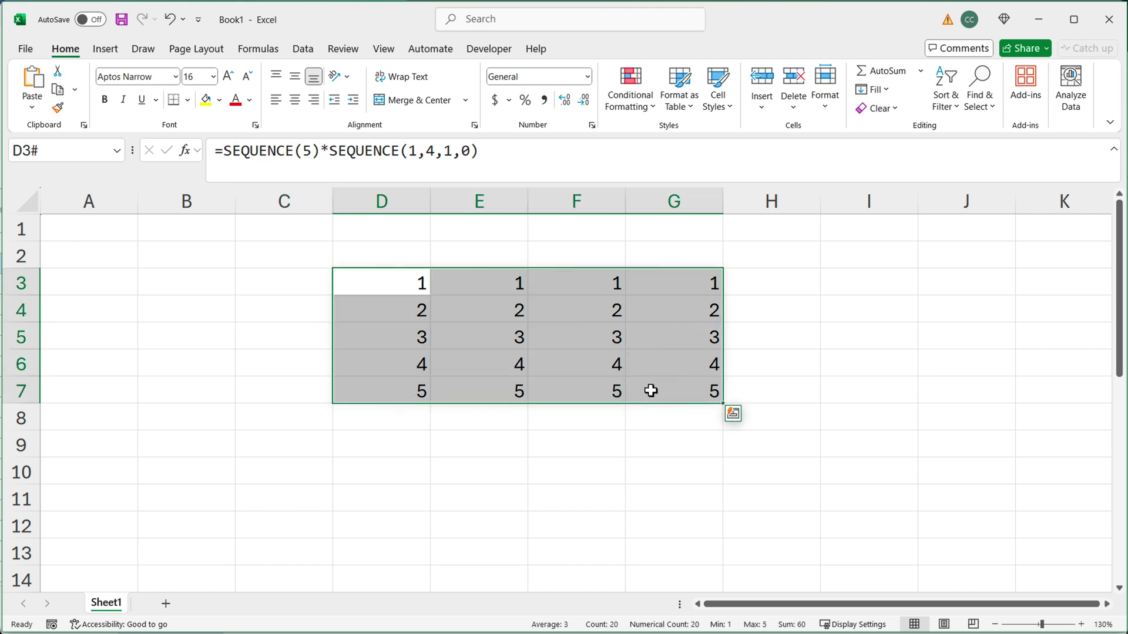
Wrap the formula in D3 in TOCOL, making it =TOCOL(SEQUENCE(5)*SEQUENCE(1,4,1,0)), and review the spilled values down column D
{"action": "double_click", "coordinate": [375, 280]}
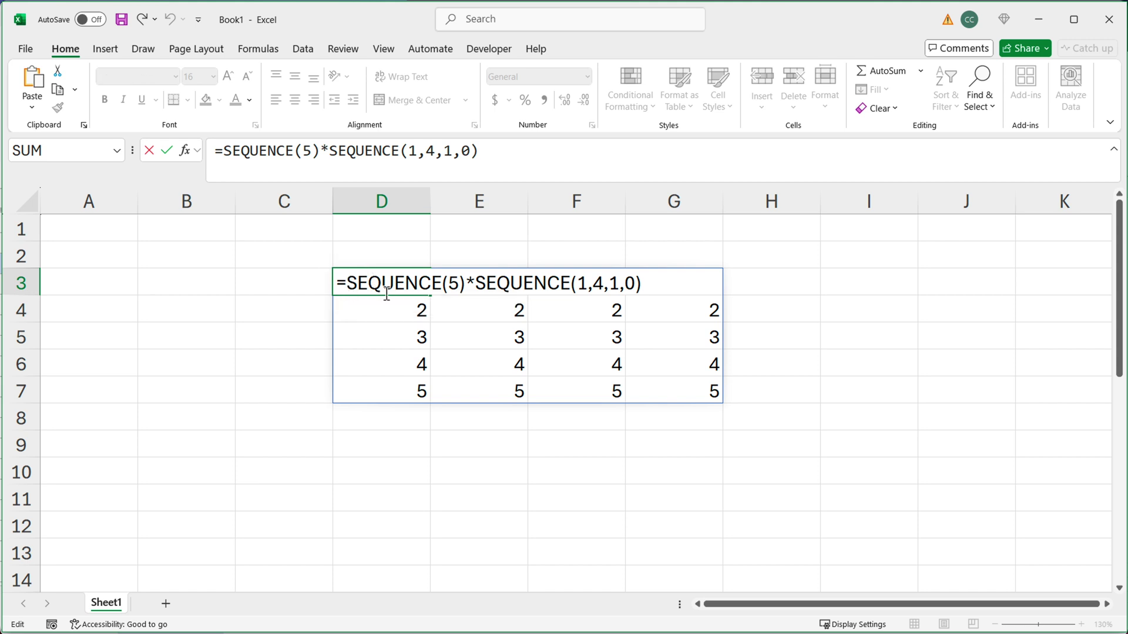
{"action": "type", "text": "TOCOL"}
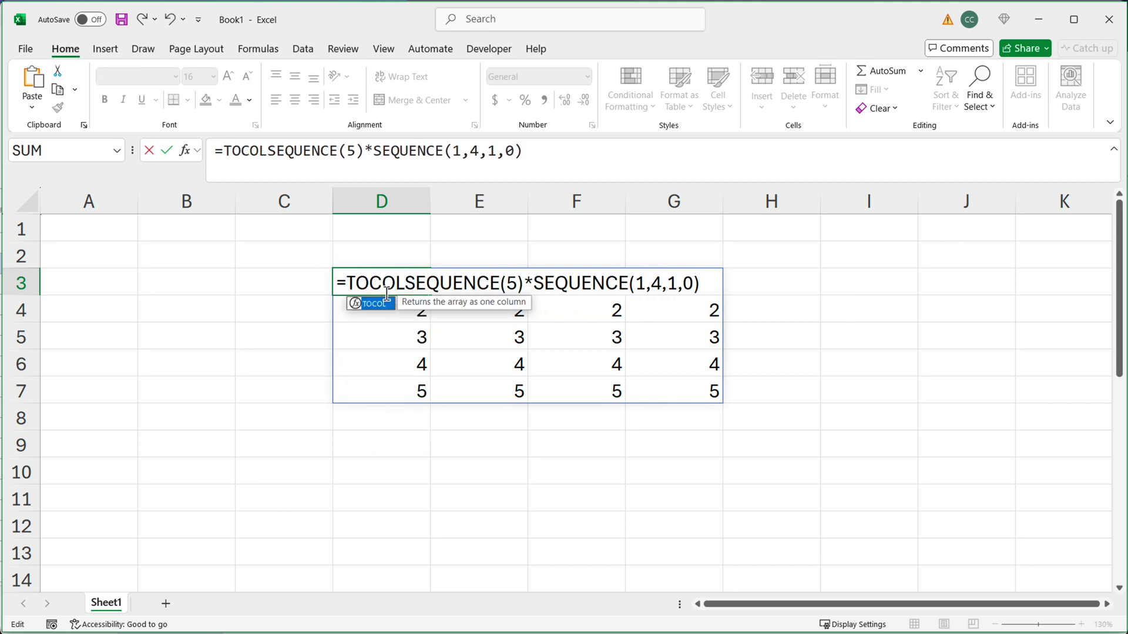
{"action": "type", "text": "("}
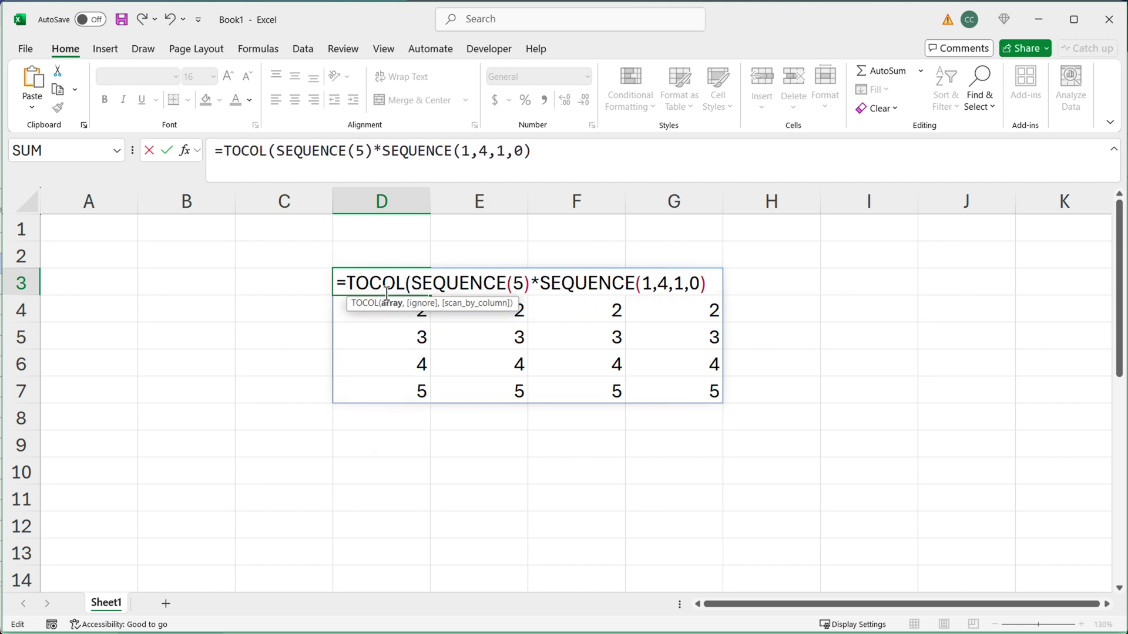
{"action": "left_click", "coordinate": [719, 286]}
{"action": "type", "text": ")"}
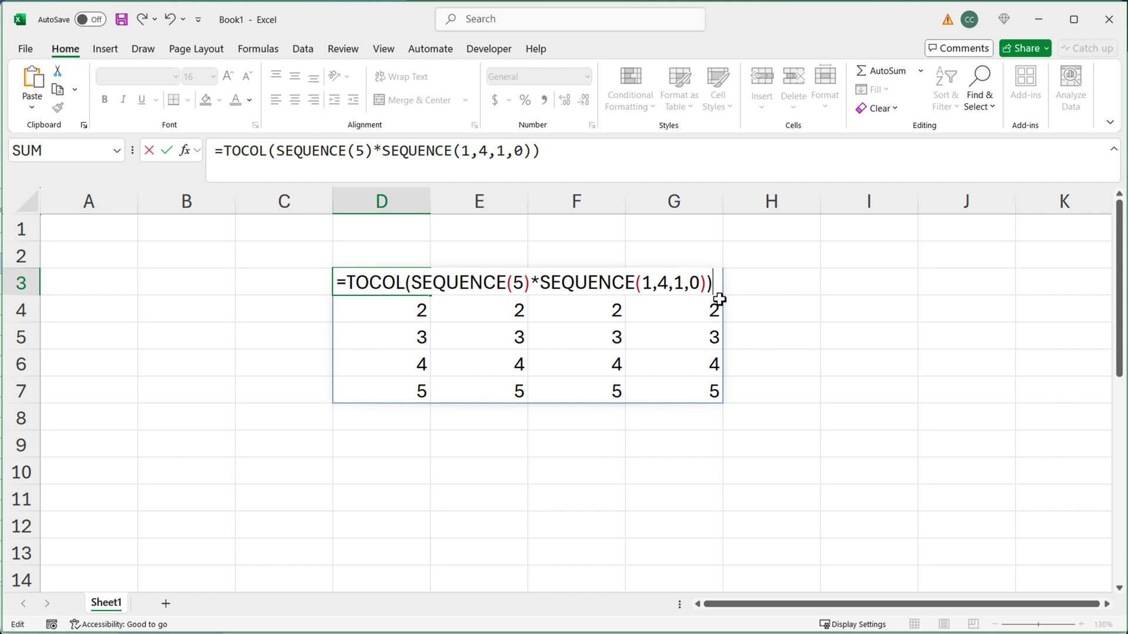
{"action": "key", "text": "Return"}
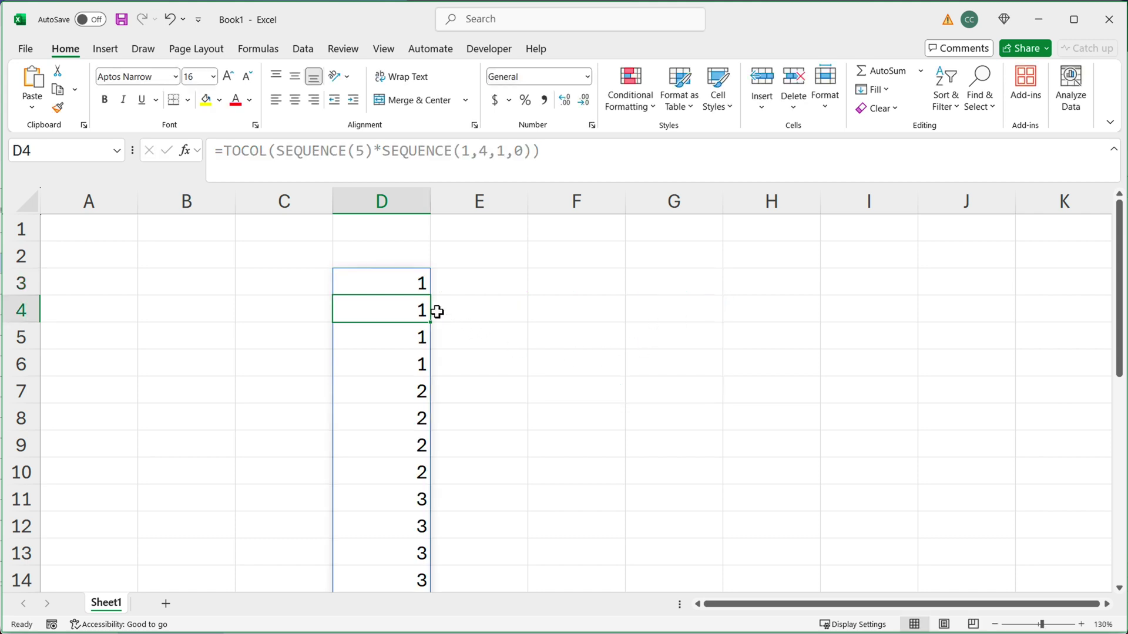
{"action": "left_click_drag", "start_coordinate": [411, 285], "coordinate": [421, 473]}
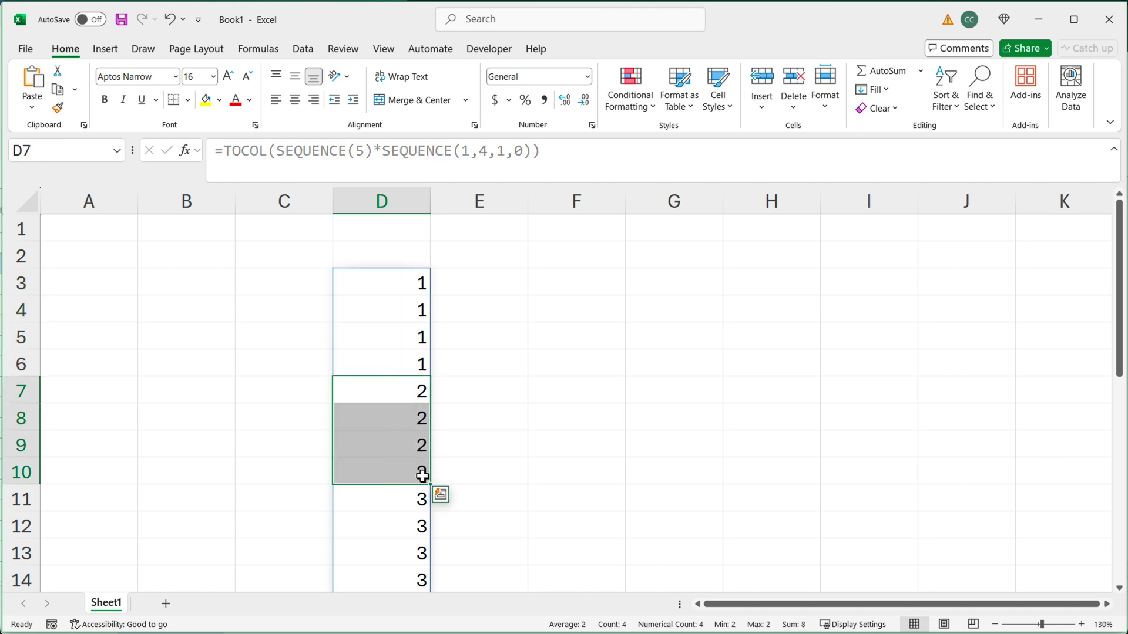
{"action": "scroll", "coordinate": [421, 474], "scroll_direction": "down", "scroll_amount": 2}
{"action": "scroll", "coordinate": [417, 422], "scroll_direction": "down", "scroll_amount": 2}
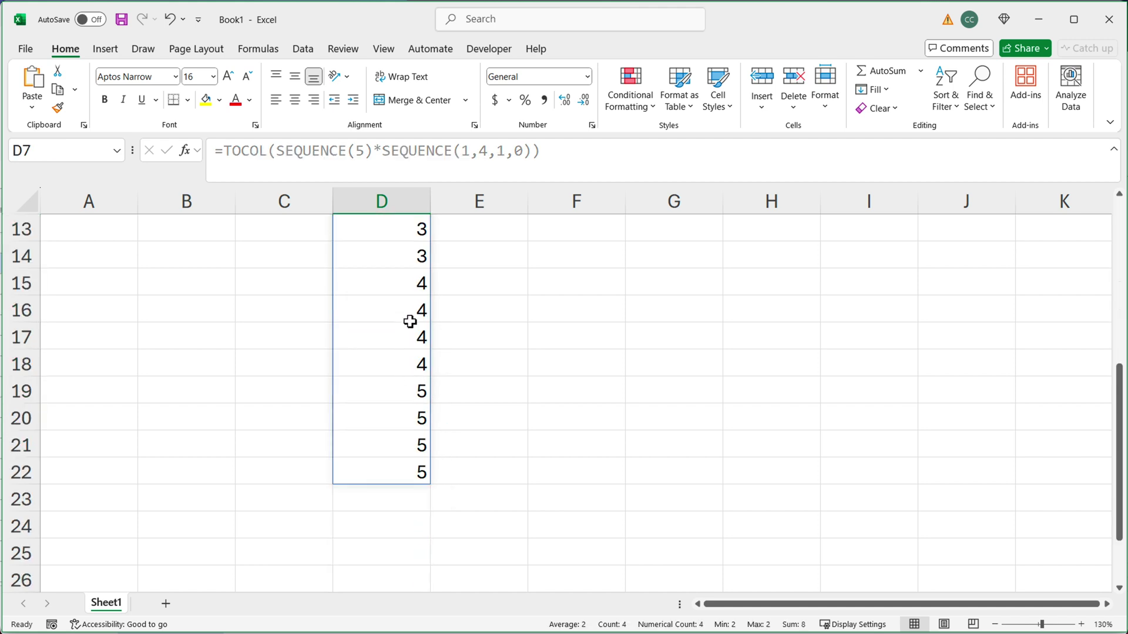
{"action": "left_click_drag", "start_coordinate": [405, 391], "coordinate": [403, 468]}
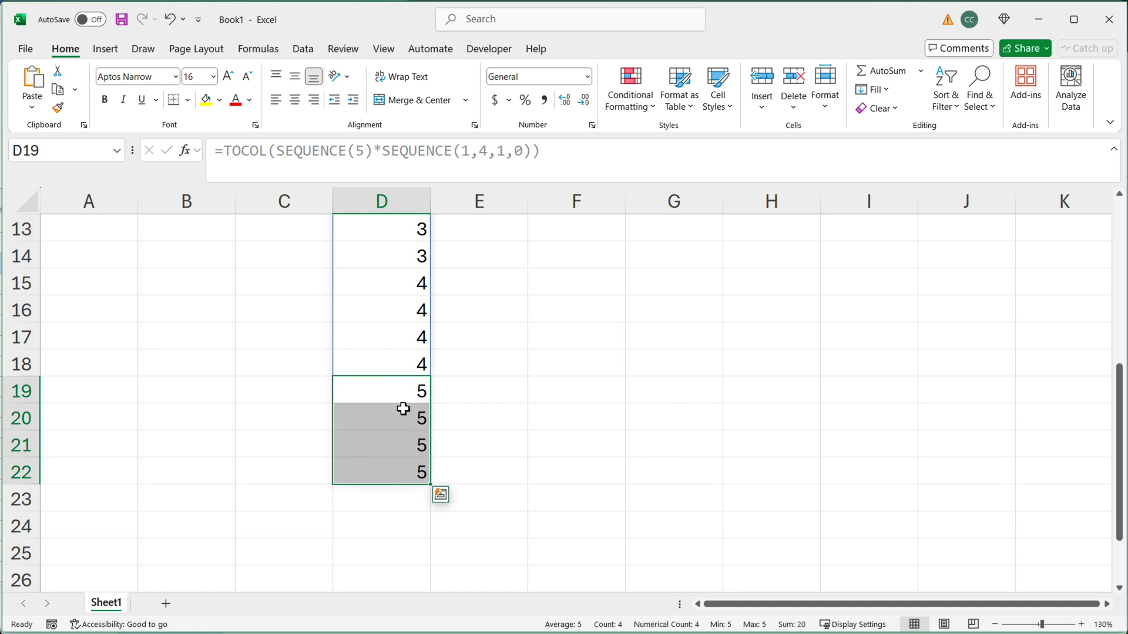
{"action": "scroll", "coordinate": [404, 417], "scroll_direction": "up", "scroll_amount": 4}
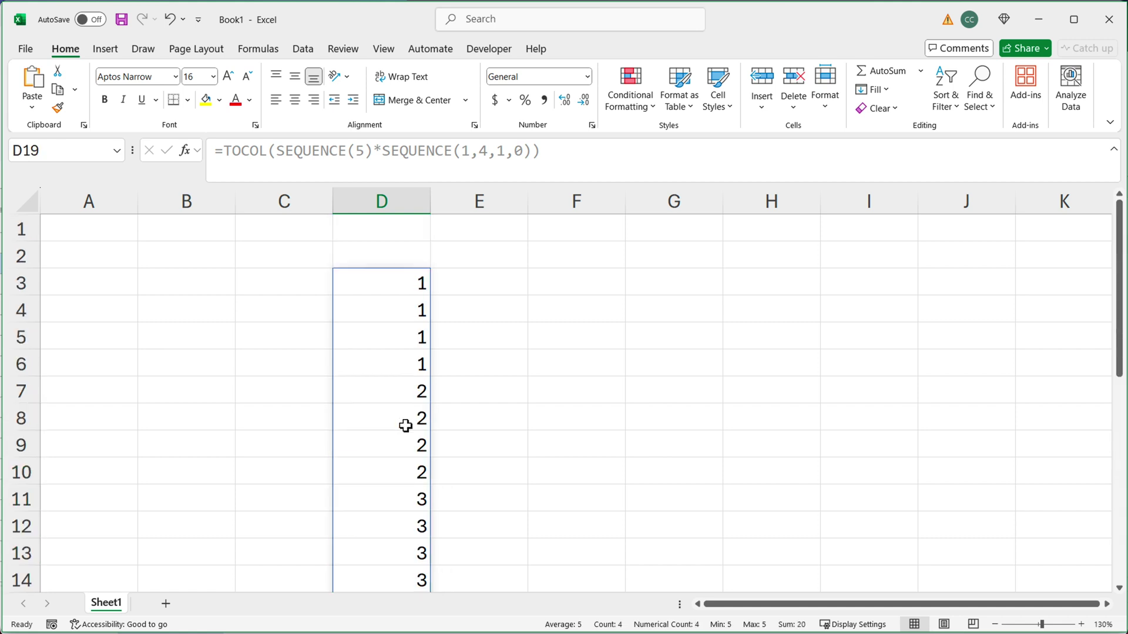
Set the columns argument of the second SEQUENCE in D3 to 3 and check the groups of values in column D
{"action": "double_click", "coordinate": [397, 284]}
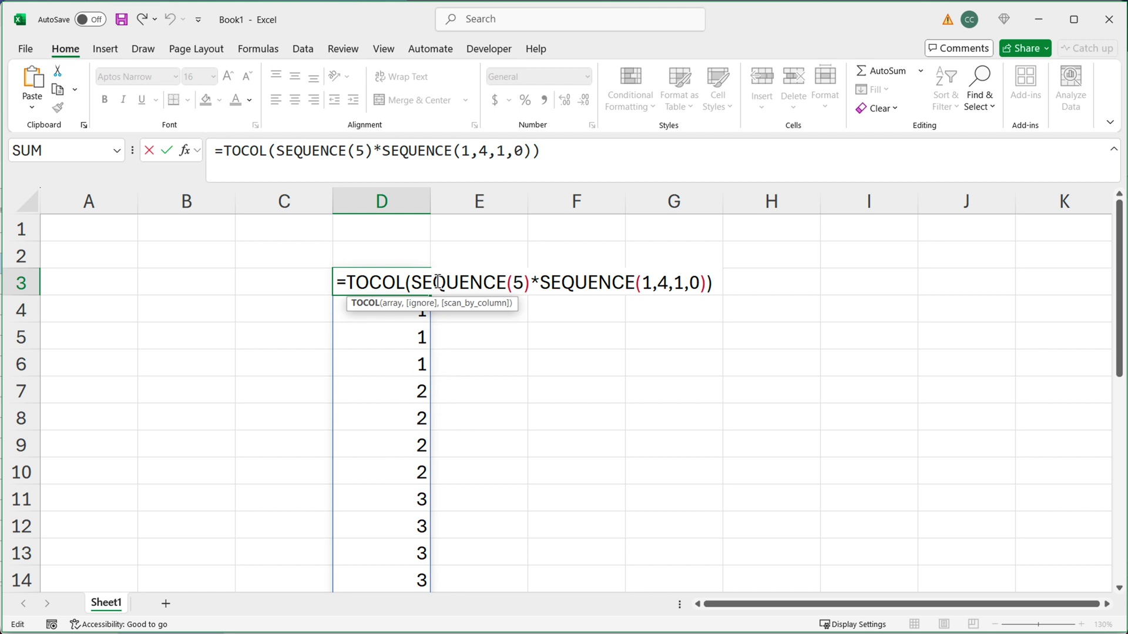
{"action": "left_click", "coordinate": [671, 285]}
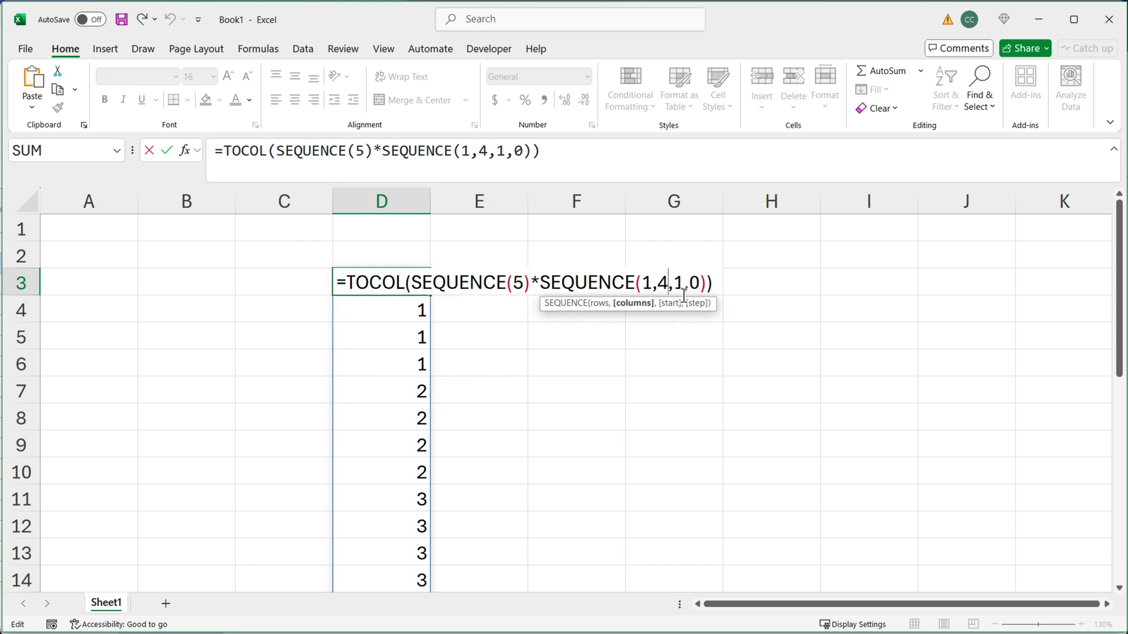
{"action": "key", "text": "BackSpace"}
{"action": "type", "text": "3"}
{"action": "key", "text": "Return"}
{"action": "left_click_drag", "start_coordinate": [425, 286], "coordinate": [419, 421]}
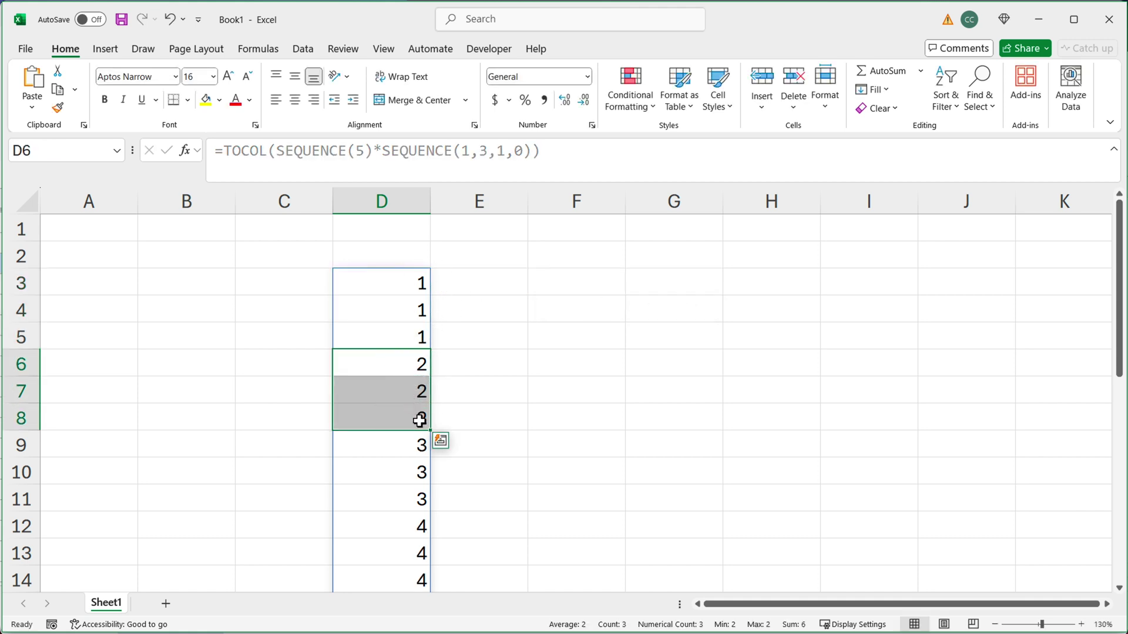
{"action": "scroll", "coordinate": [421, 421], "scroll_direction": "down", "scroll_amount": 1}
{"action": "scroll", "coordinate": [435, 479], "scroll_direction": "down", "scroll_amount": 2}
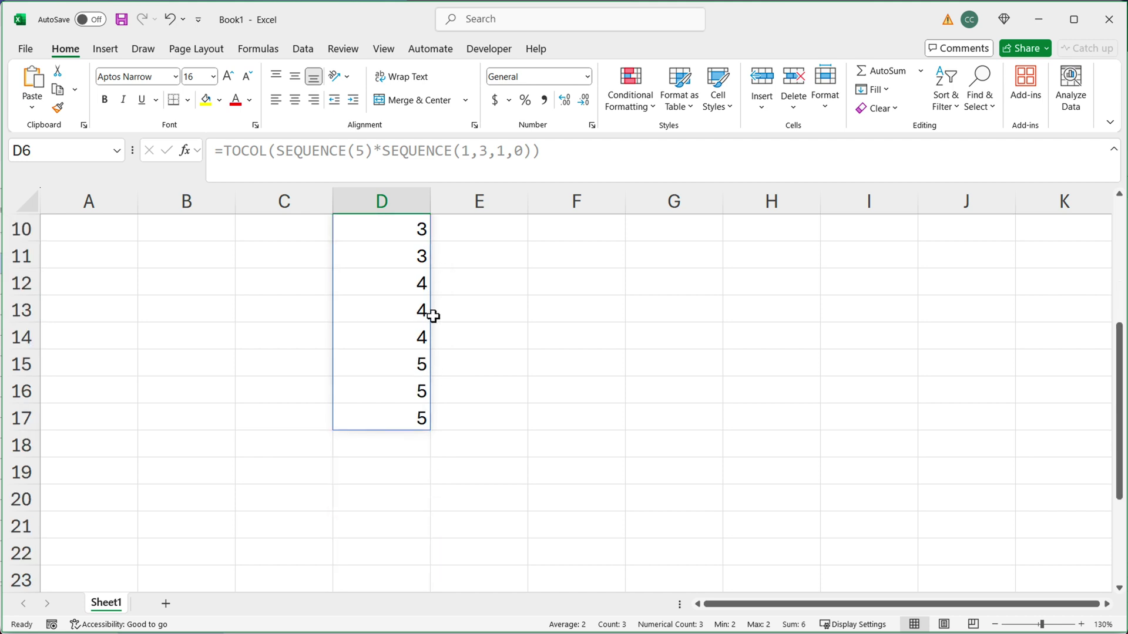
{"action": "scroll", "coordinate": [431, 326], "scroll_direction": "up", "scroll_amount": 3}
Remove the TOCOL wrapper from the formula in D3, leaving =SEQUENCE(5)*SEQUENCE(1,3,1,0)
{"action": "double_click", "coordinate": [416, 283]}
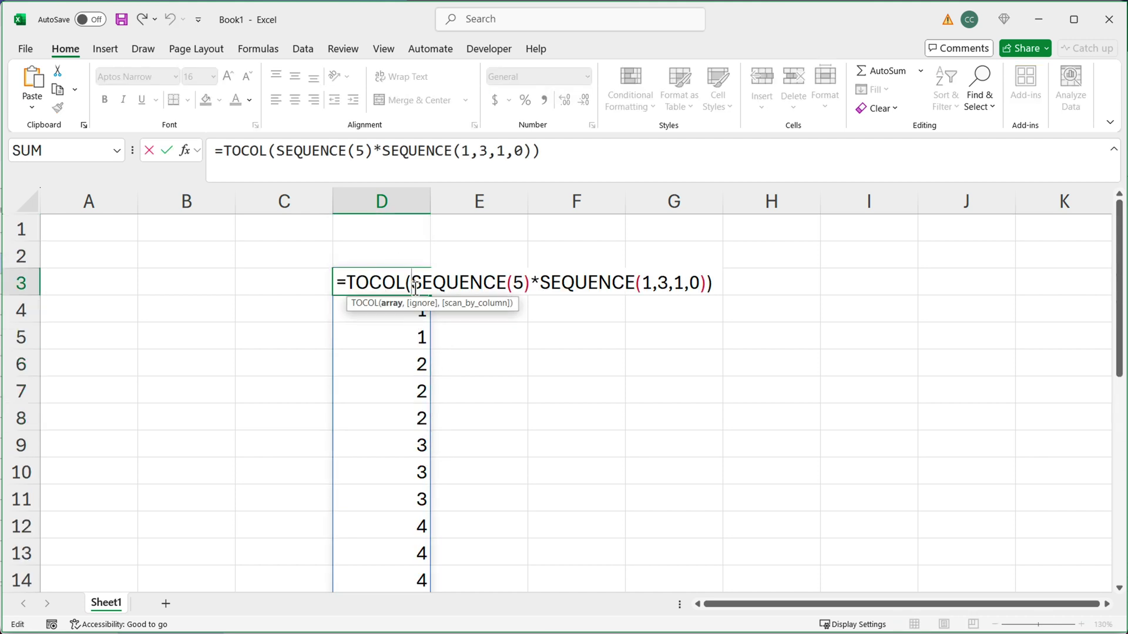
{"action": "left_click_drag", "start_coordinate": [414, 285], "coordinate": [346, 285]}
{"action": "key", "text": "BackSpace"}
{"action": "left_click", "coordinate": [663, 288]}
{"action": "key", "text": "BackSpace"}
{"action": "key", "text": "Return"}
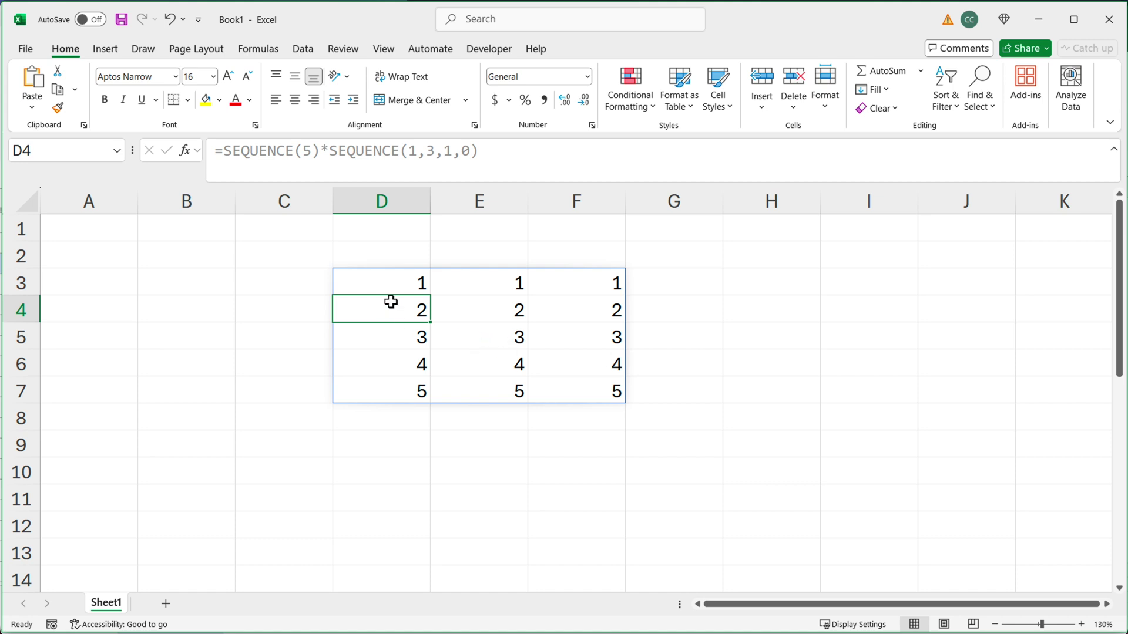
Examine the array D3:F7 row by row and column by column to compare the two scanning orders
{"action": "left_click_drag", "start_coordinate": [386, 284], "coordinate": [585, 286]}
{"action": "left_click_drag", "start_coordinate": [423, 307], "coordinate": [551, 310]}
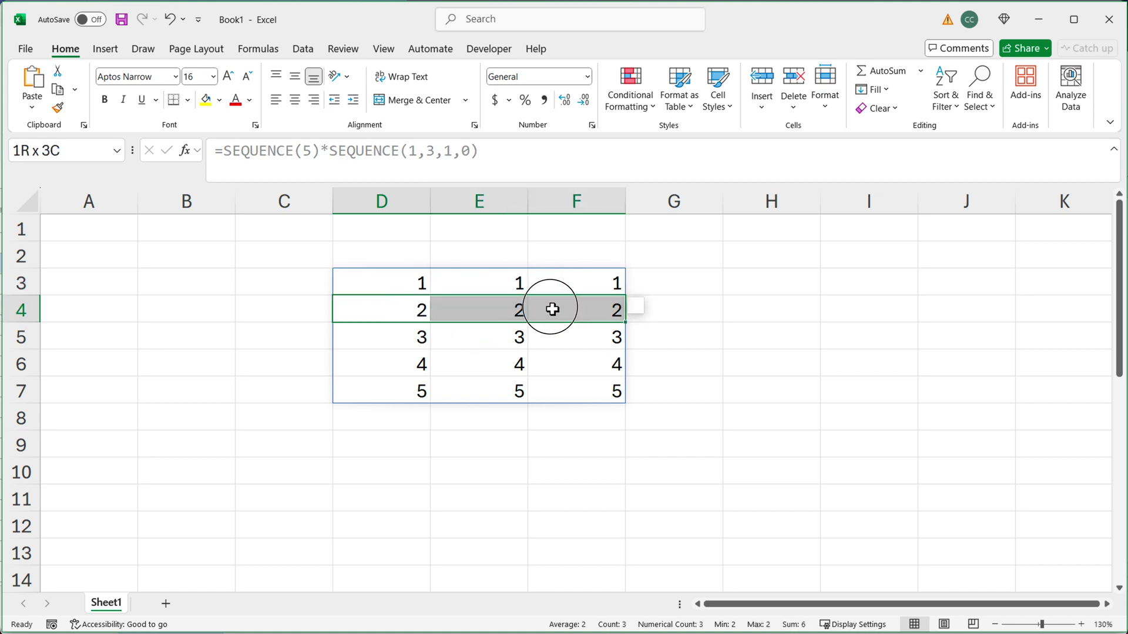
{"action": "left_click_drag", "start_coordinate": [386, 343], "coordinate": [550, 341]}
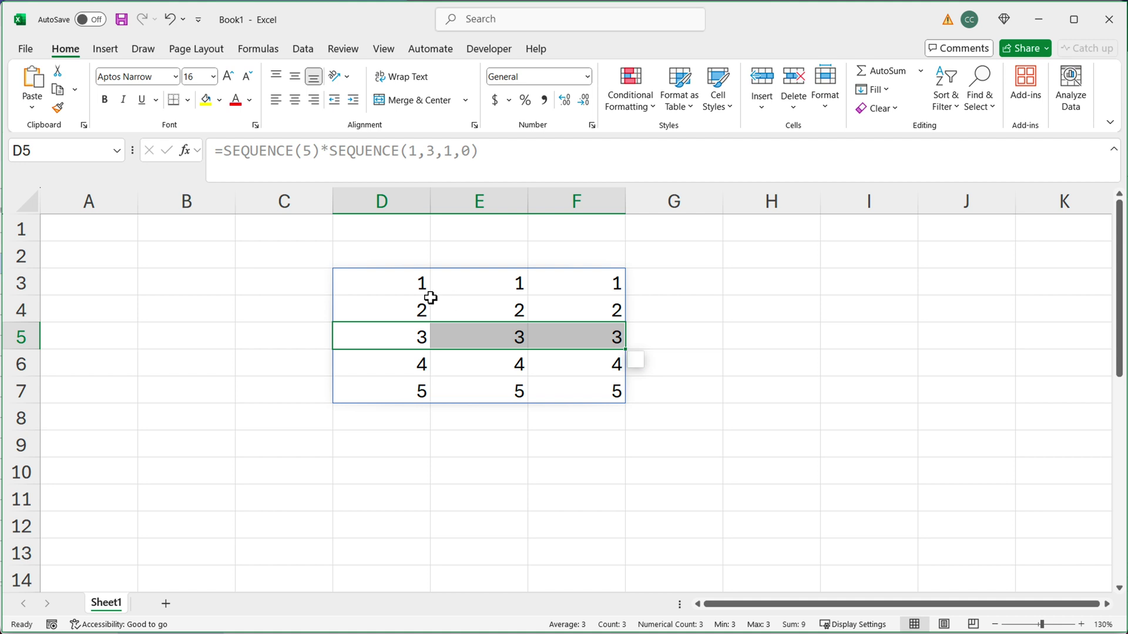
{"action": "left_click_drag", "start_coordinate": [416, 285], "coordinate": [416, 400]}
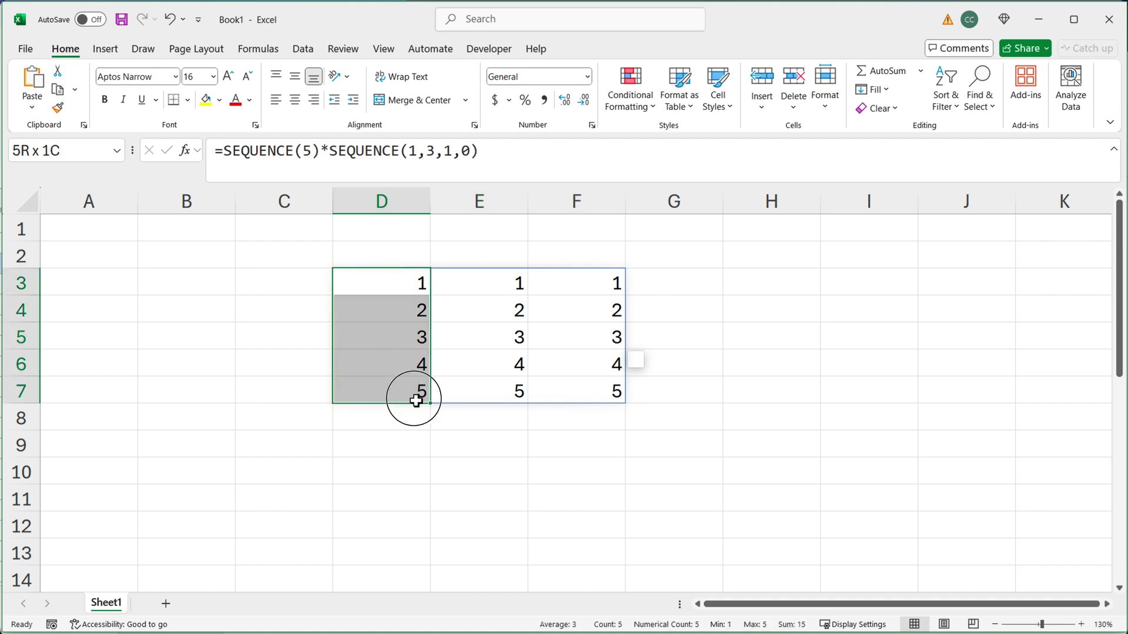
{"action": "left_click_drag", "start_coordinate": [470, 288], "coordinate": [511, 390]}
{"action": "left_click_drag", "start_coordinate": [586, 285], "coordinate": [587, 391]}
{"action": "left_click_drag", "start_coordinate": [423, 276], "coordinate": [579, 285]}
Wrap the D3 formula in TOCOL with scanning by column, making it =TOCOL(SEQUENCE(5)*SEQUENCE(1,3,1,0),,TRUE)
{"action": "double_click", "coordinate": [404, 284]}
{"action": "key", "text": "ctrl+Left"}
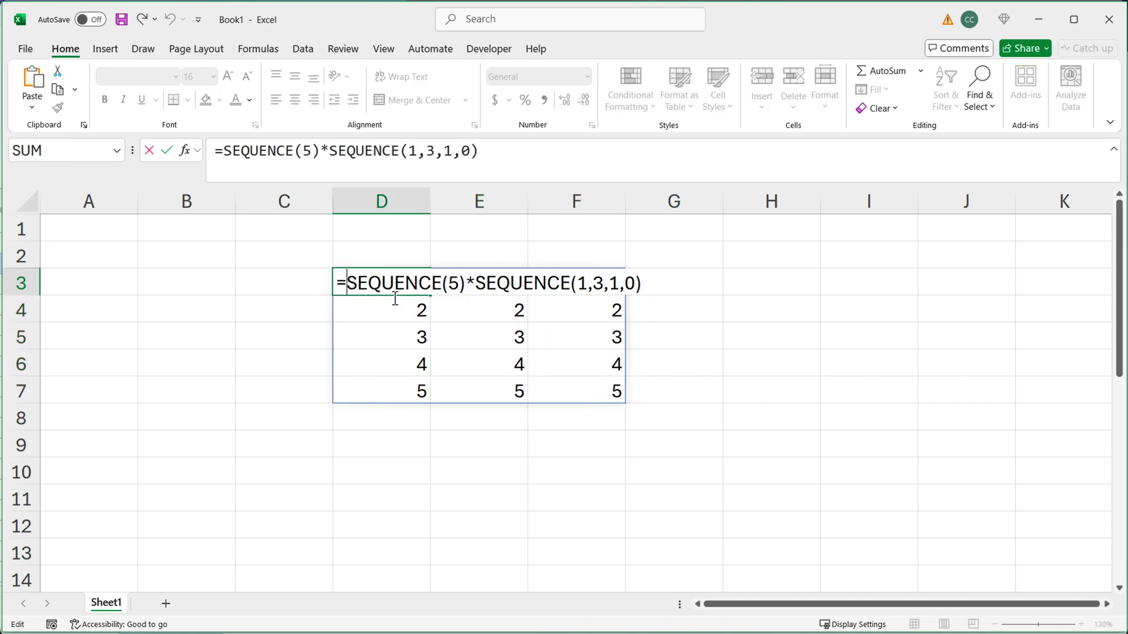
{"action": "type", "text": "TOCOL("}
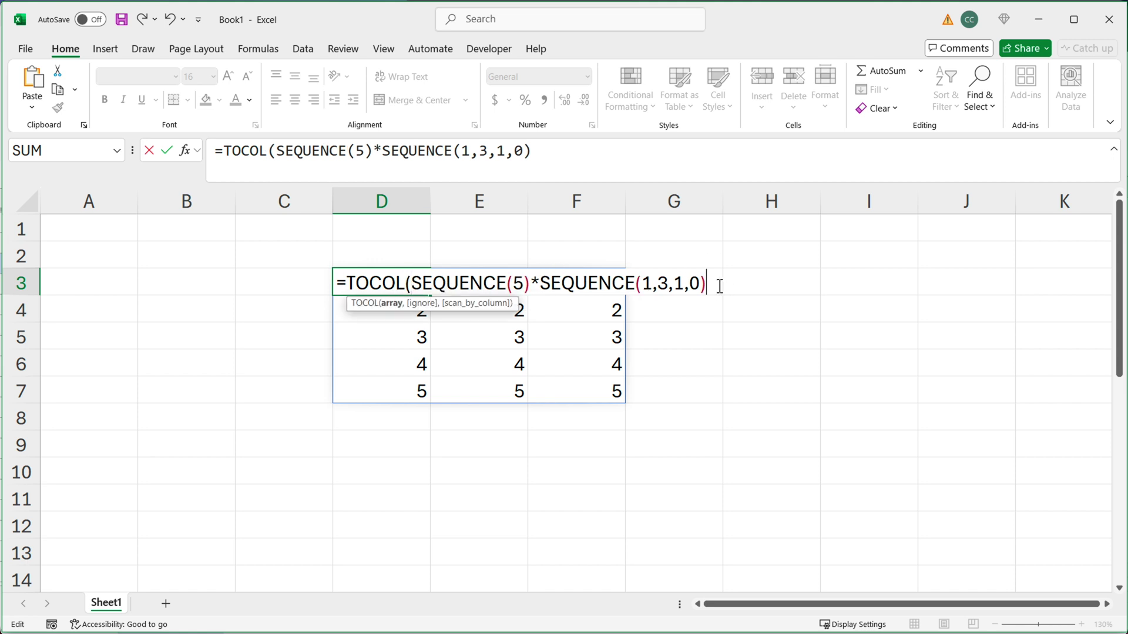
{"action": "type", "text": ","}
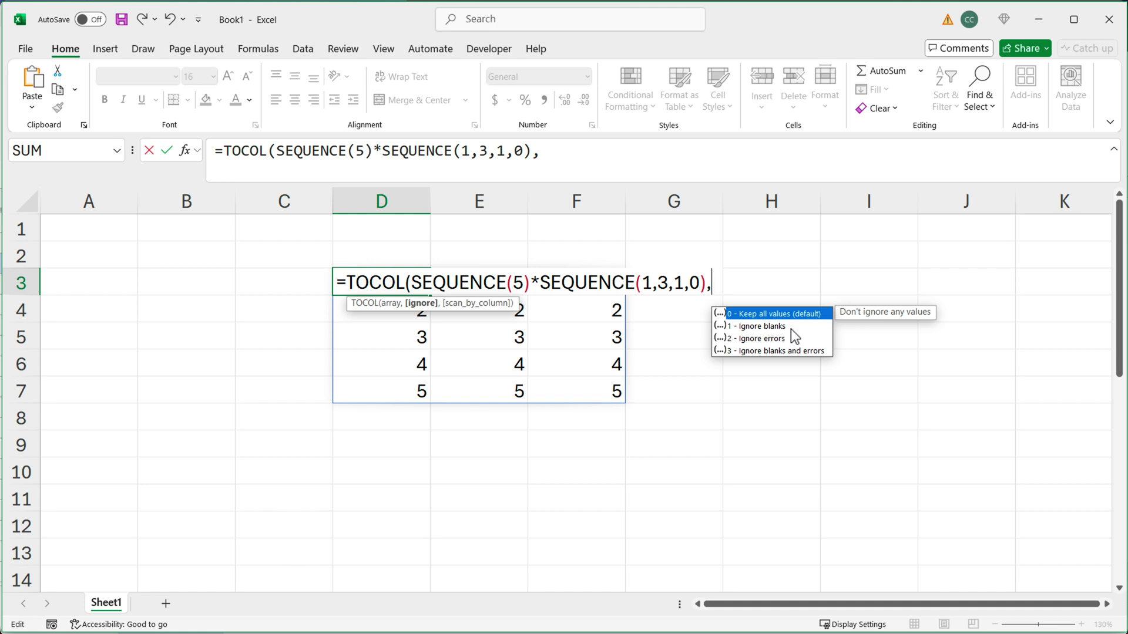
{"action": "type", "text": ","}
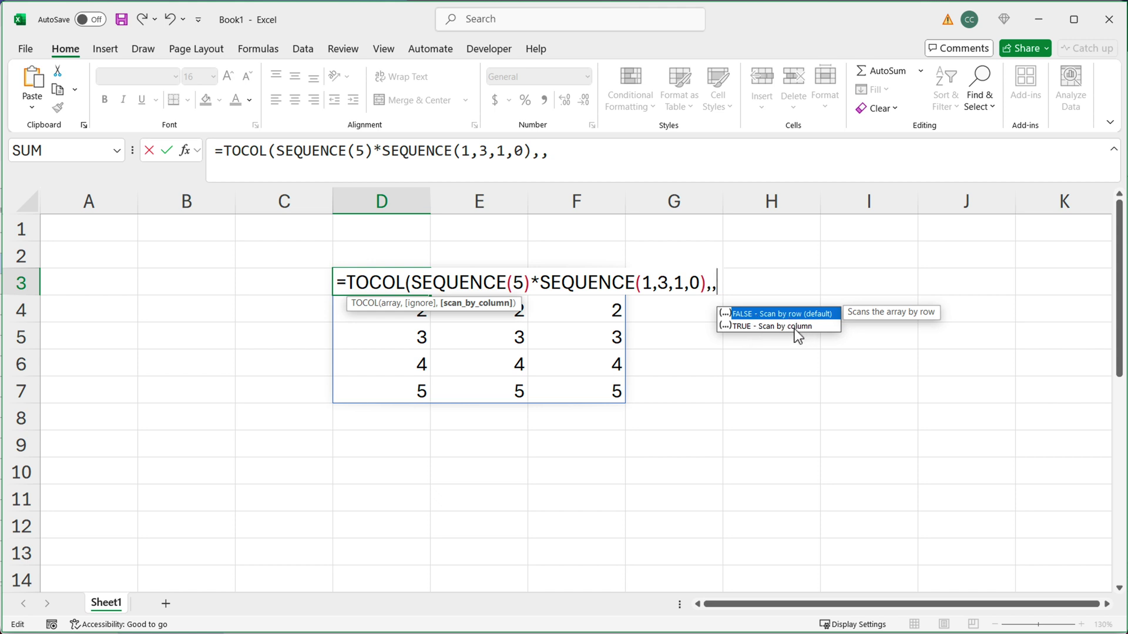
{"action": "double_click", "coordinate": [776, 326]}
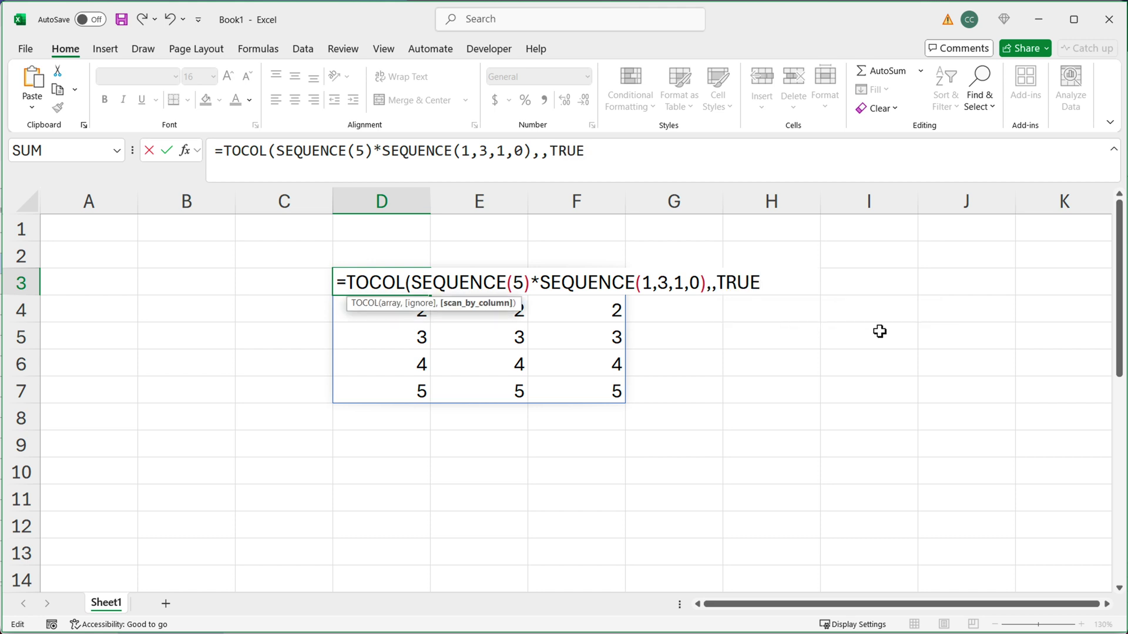
{"action": "key", "text": "Return"}
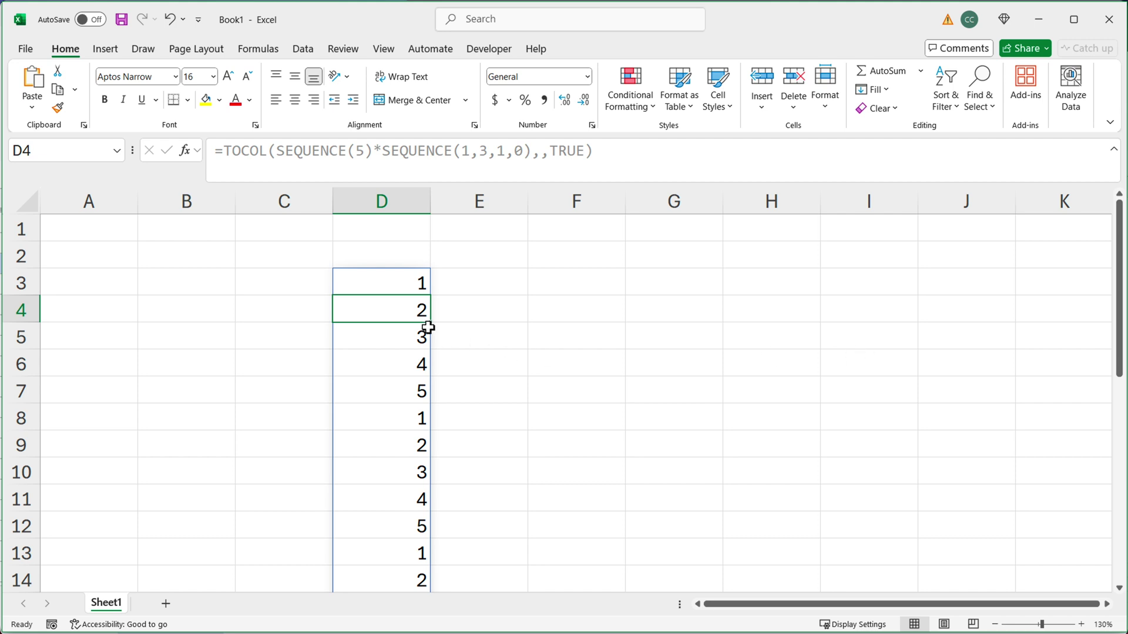
Examine the repeating blocks D3:D7, D8:D12 and D13:D17 in the spilled column
{"action": "left_click_drag", "start_coordinate": [411, 284], "coordinate": [435, 433]}
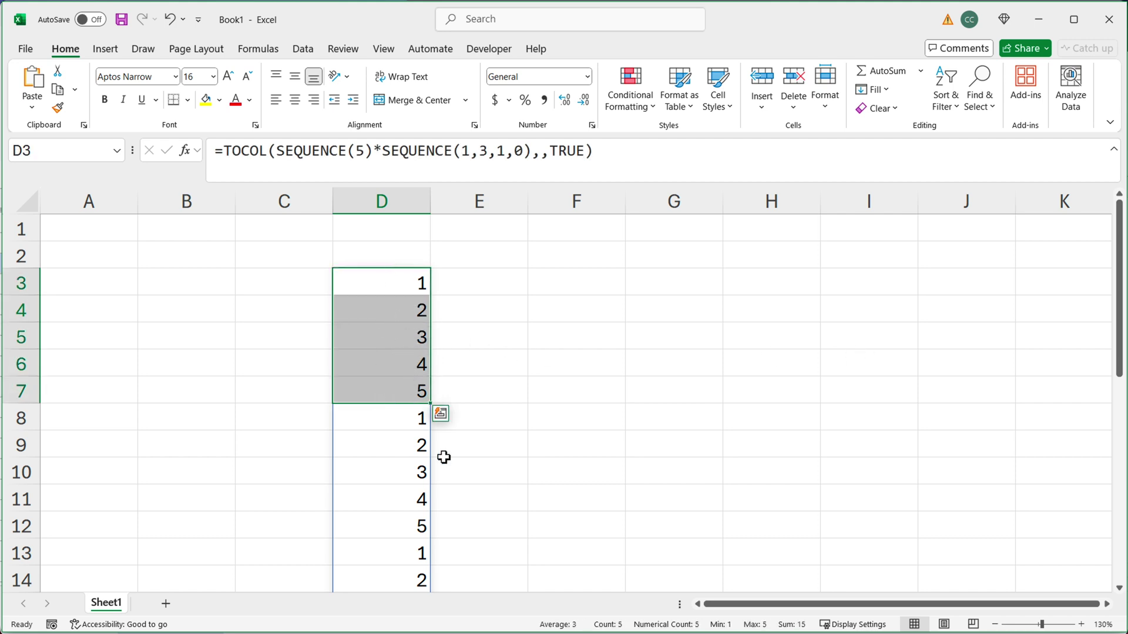
{"action": "scroll", "coordinate": [446, 458], "scroll_direction": "down", "scroll_amount": 1}
{"action": "left_click_drag", "start_coordinate": [423, 335], "coordinate": [417, 446]}
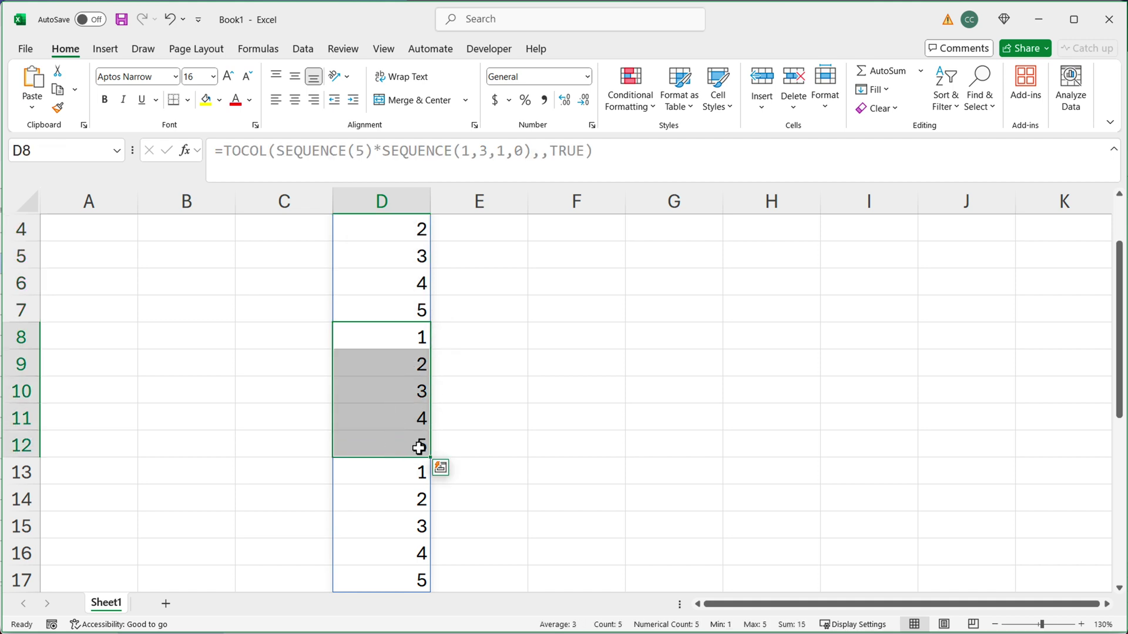
{"action": "scroll", "coordinate": [418, 447], "scroll_direction": "down", "scroll_amount": 2}
{"action": "left_click", "coordinate": [390, 320]}
{"action": "left_click_drag", "start_coordinate": [391, 328], "coordinate": [390, 423]}
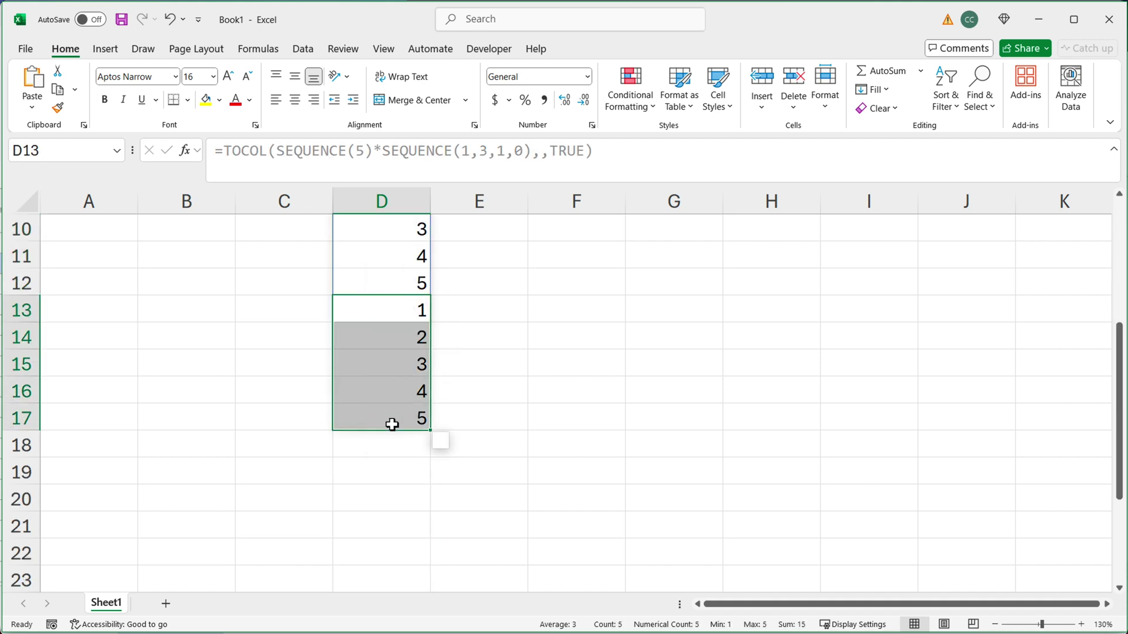
{"action": "scroll", "coordinate": [398, 390], "scroll_direction": "up", "scroll_amount": 3}
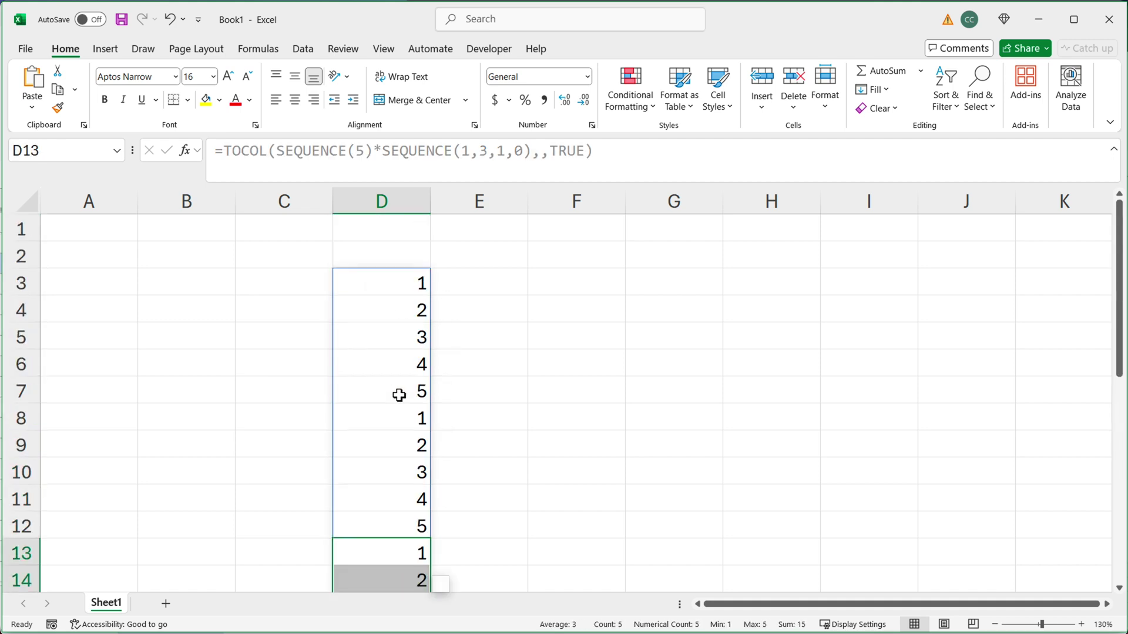
Set the columns argument of the second SEQUENCE in D3 to 5 and check the repeating blocks down column D
{"action": "double_click", "coordinate": [413, 287]}
{"action": "double_click", "coordinate": [667, 285]}
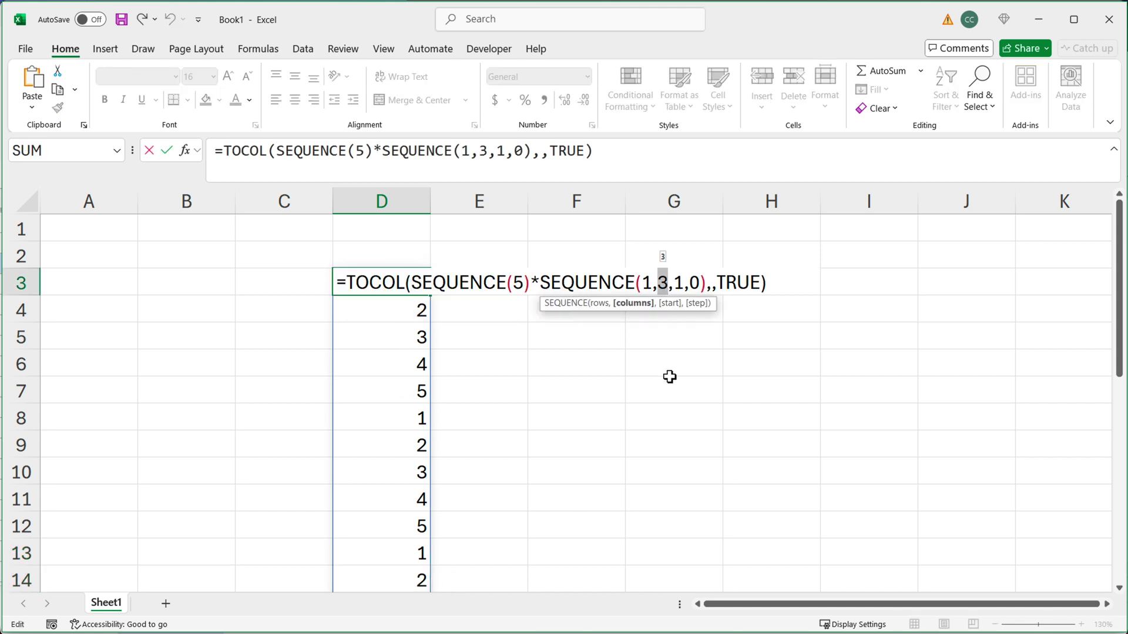
{"action": "left_click", "coordinate": [666, 283]}
{"action": "double_click", "coordinate": [663, 285]}
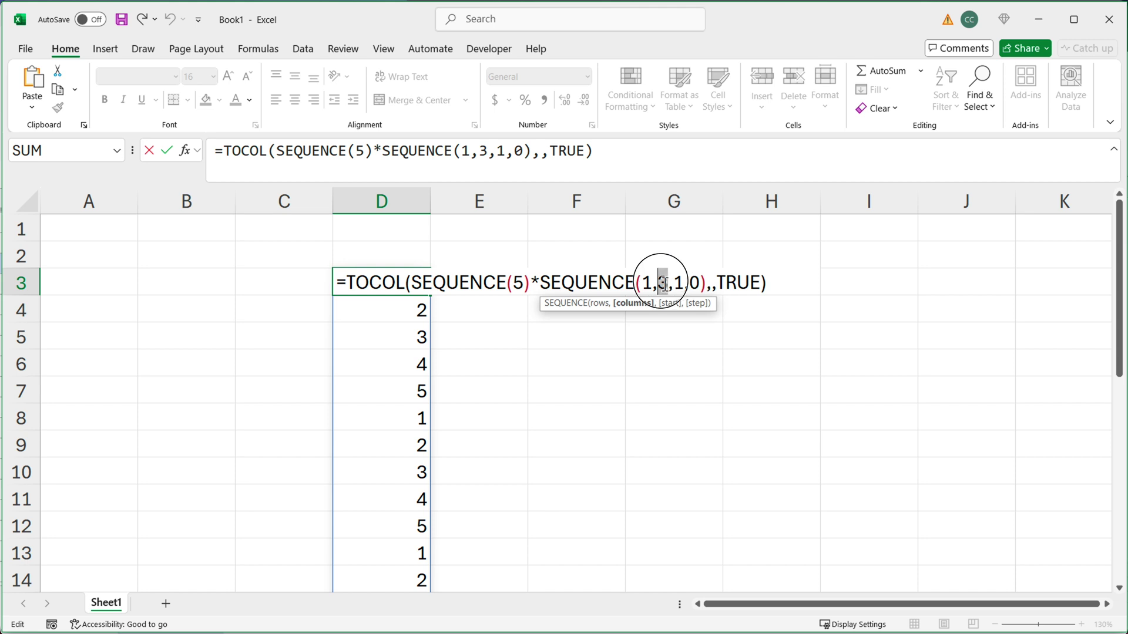
{"action": "type", "text": "5"}
{"action": "key", "text": "Return"}
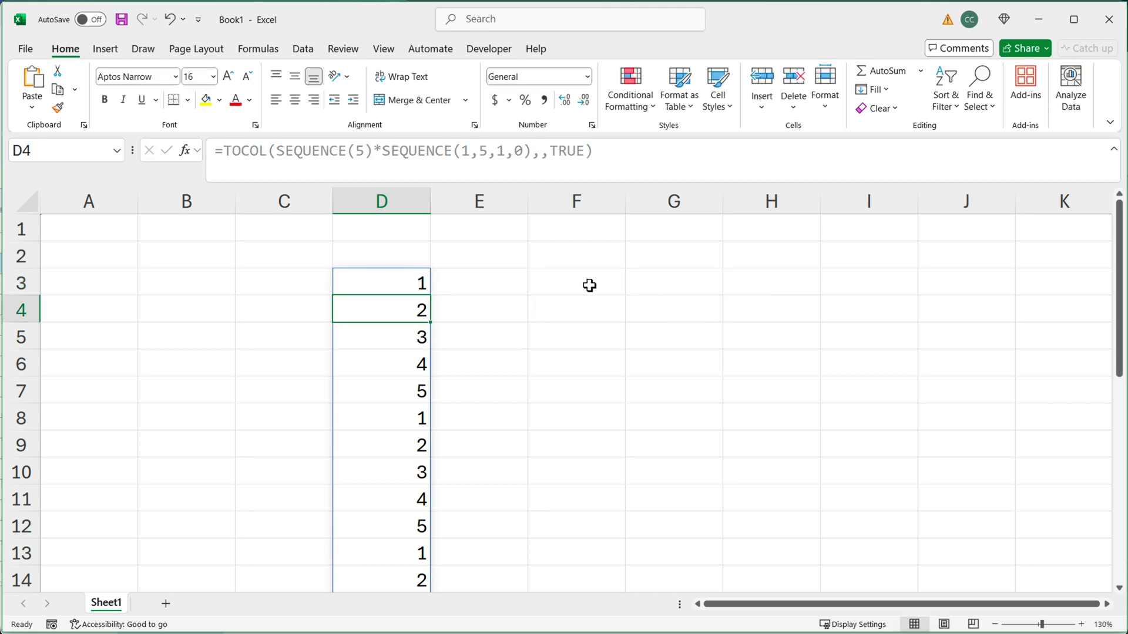
{"action": "scroll", "coordinate": [435, 273], "scroll_direction": "down", "scroll_amount": 2, "text": "ctrl"}
{"action": "scroll", "coordinate": [435, 272], "scroll_direction": "down", "scroll_amount": 2, "text": "ctrl"}
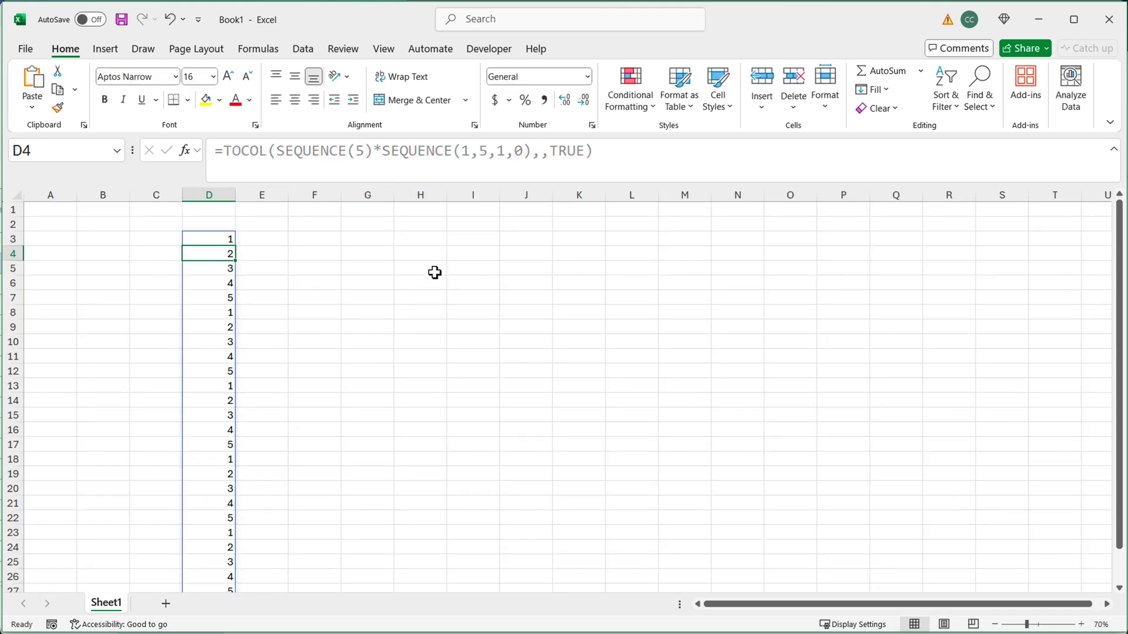
{"action": "left_click_drag", "start_coordinate": [227, 241], "coordinate": [222, 514]}
{"action": "scroll", "coordinate": [218, 493], "scroll_direction": "down", "scroll_amount": 2}
{"action": "left_click_drag", "start_coordinate": [213, 448], "coordinate": [214, 499]}
{"action": "scroll", "coordinate": [214, 433], "scroll_direction": "up", "scroll_amount": 2}
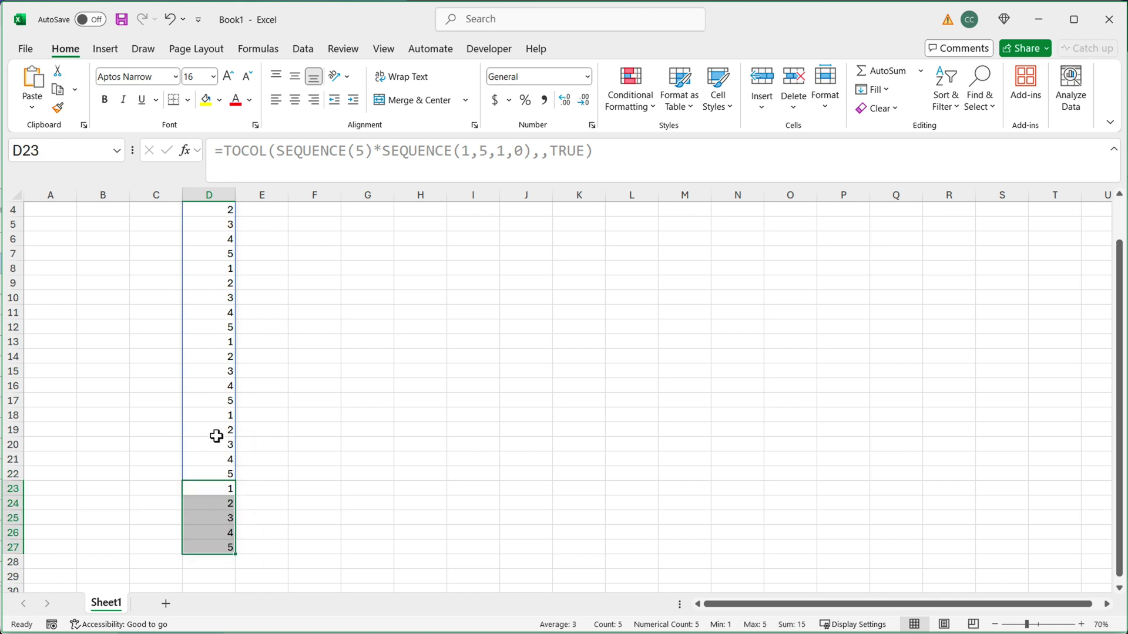
Examine the columns argument of the second SEQUENCE in D3 and the first repeating block D3:D7
{"action": "left_click", "coordinate": [224, 238]}
{"action": "double_click", "coordinate": [223, 238]}
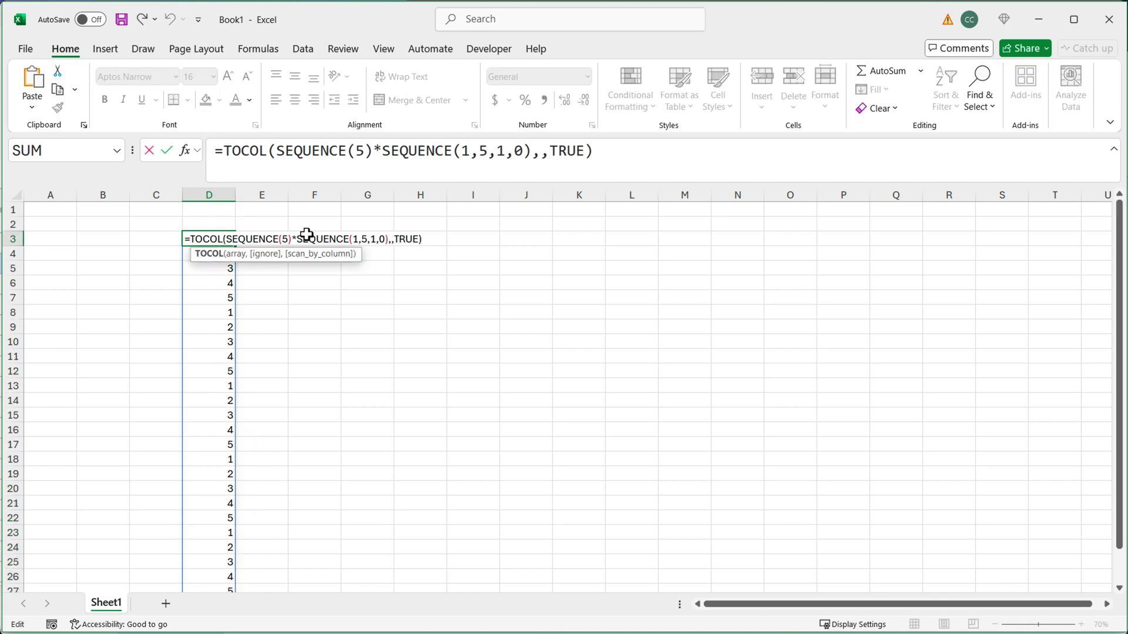
{"action": "double_click", "coordinate": [367, 240]}
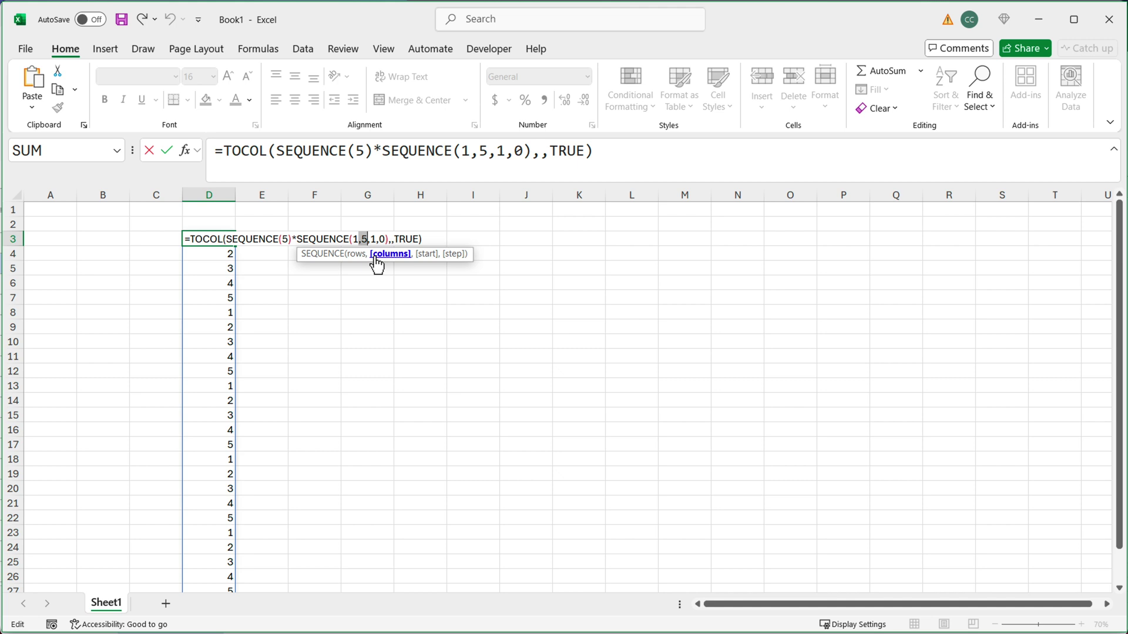
{"action": "key", "text": "Escape"}
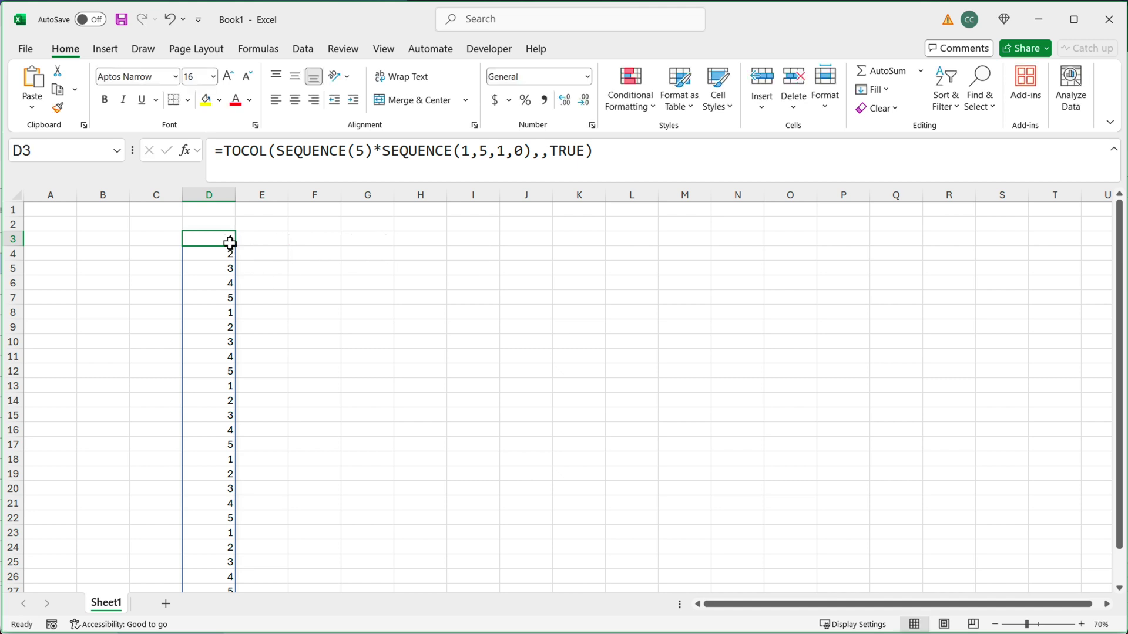
{"action": "left_click_drag", "start_coordinate": [229, 245], "coordinate": [232, 297]}
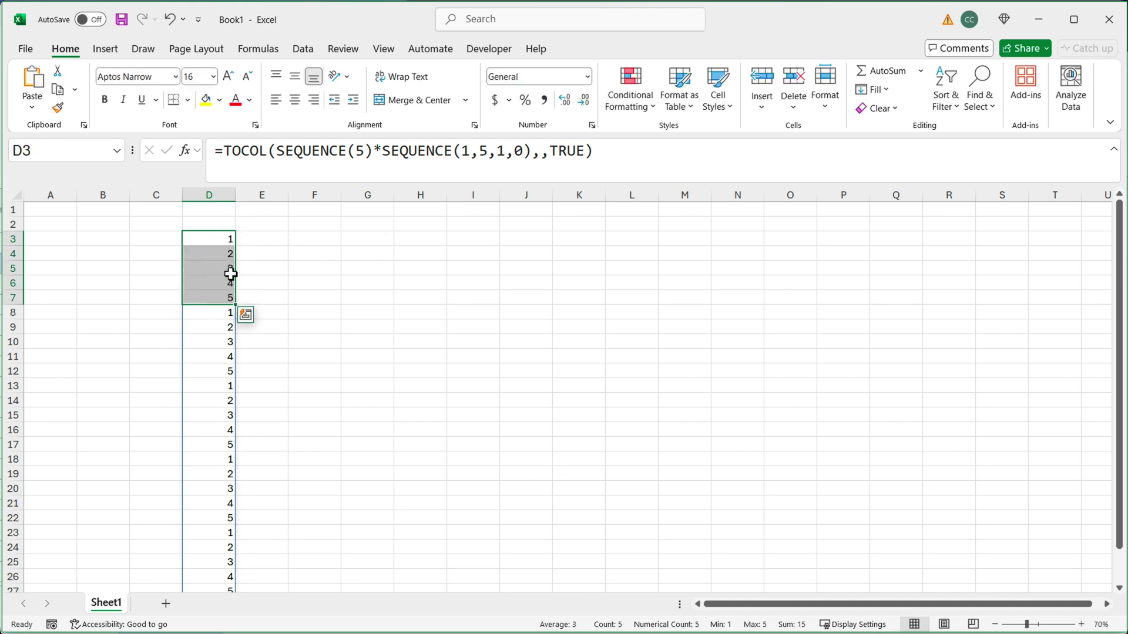
Set the rows argument of the first SEQUENCE in D3 to 4 and check the block D3:D6
{"action": "double_click", "coordinate": [218, 239]}
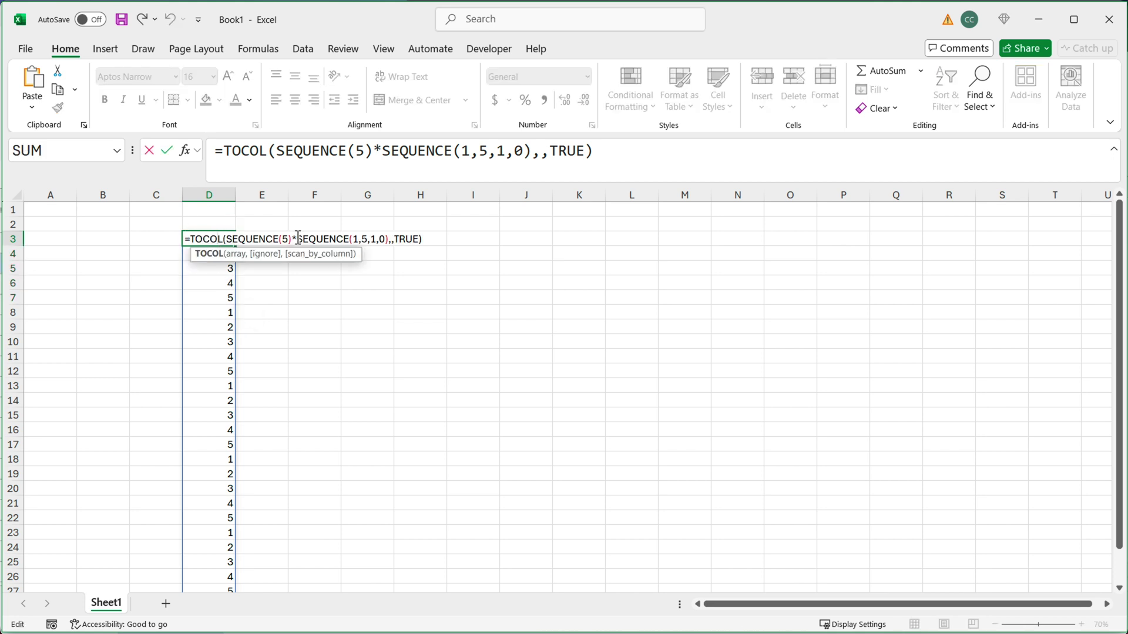
{"action": "left_click", "coordinate": [289, 241]}
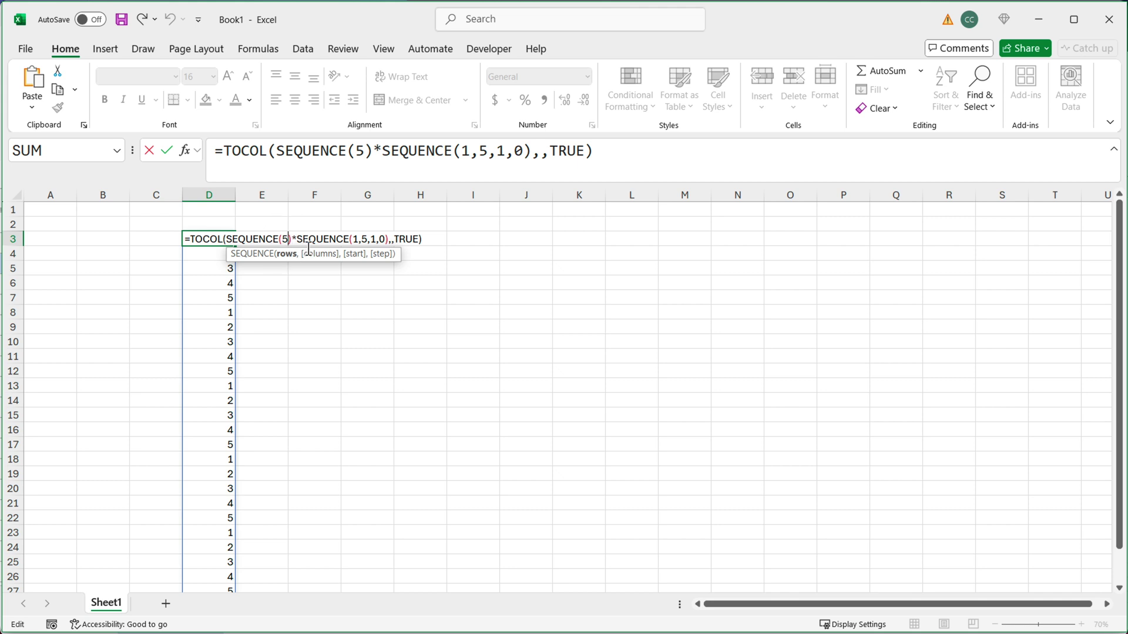
{"action": "key", "text": "BackSpace"}
{"action": "type", "text": "4"}
{"action": "key", "text": "Return"}
{"action": "left_click_drag", "start_coordinate": [224, 239], "coordinate": [220, 285]}
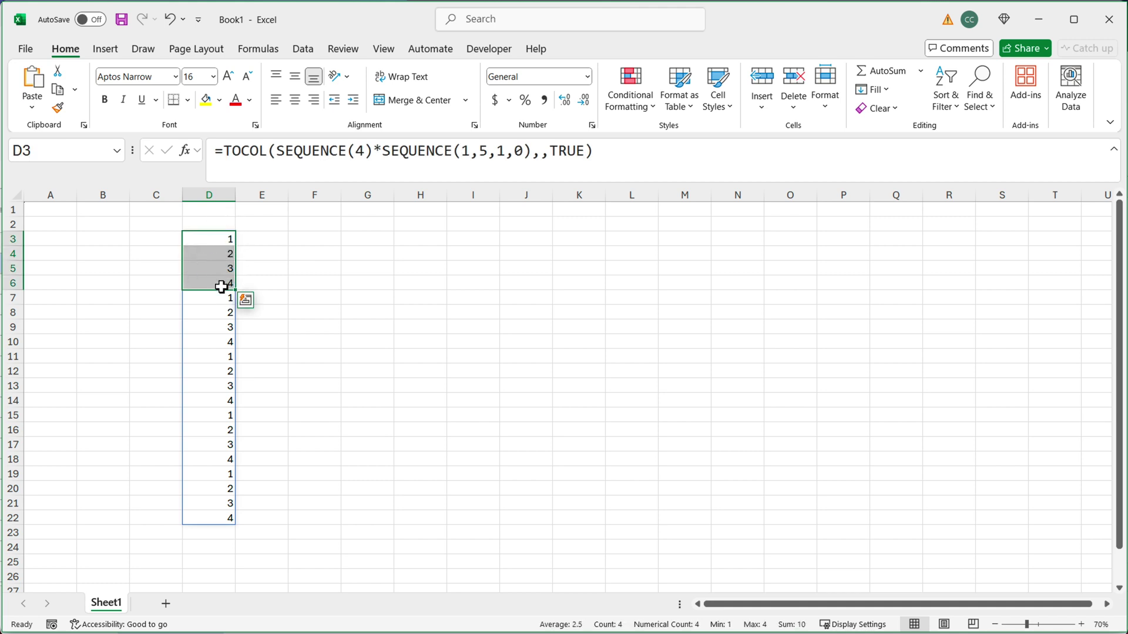
Extend the first SEQUENCE in D3 to SEQUENCE(4,1,0,5), with start 0 and step 5, and check the repeating blocks
{"action": "double_click", "coordinate": [213, 240]}
{"action": "double_click", "coordinate": [365, 239]}
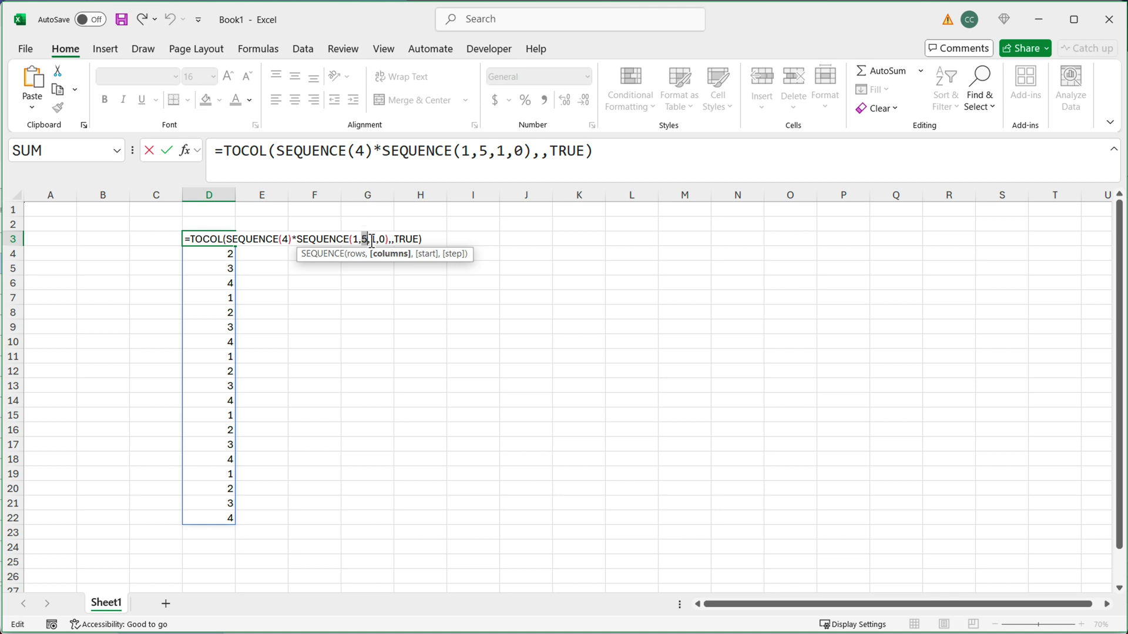
{"action": "left_click", "coordinate": [291, 239]}
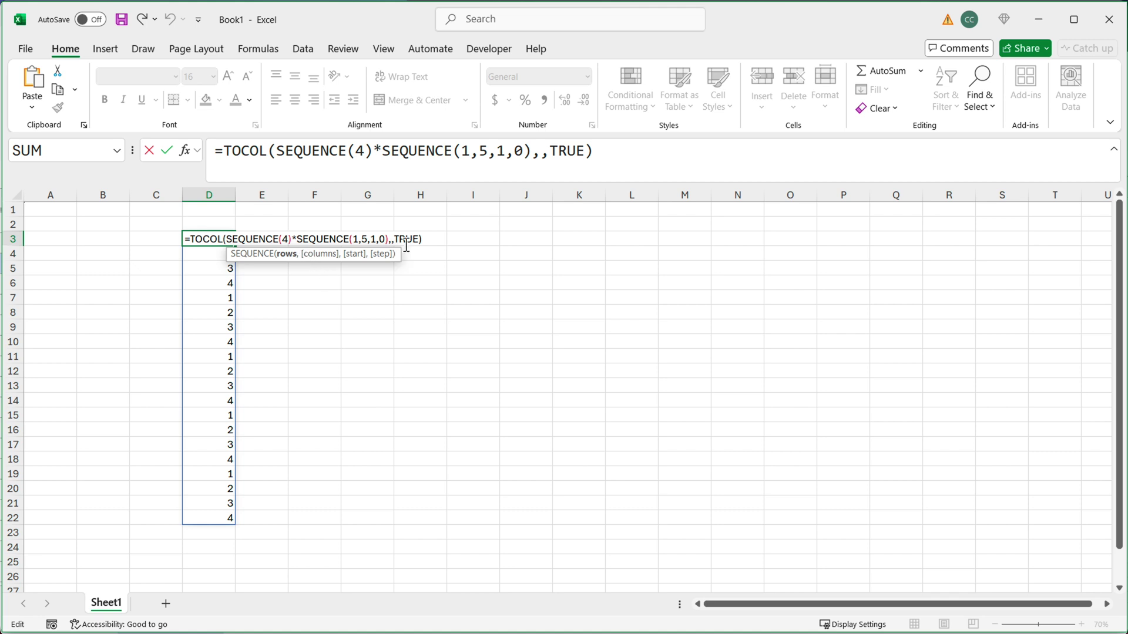
{"action": "type", "text": ","}
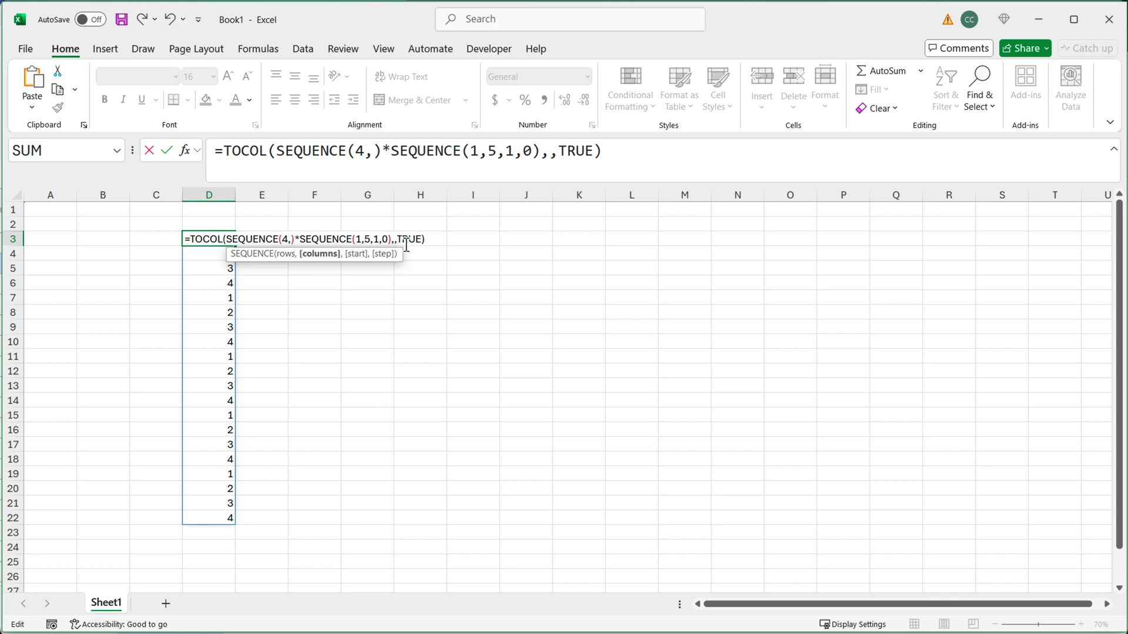
{"action": "type", "text": "1"}
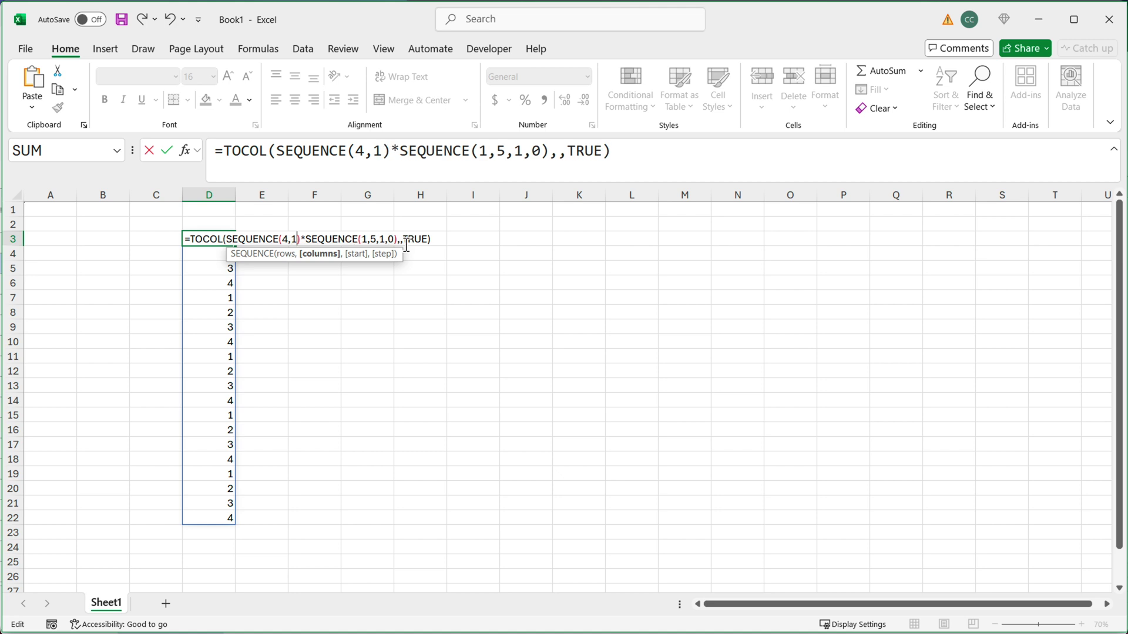
{"action": "type", "text": ","}
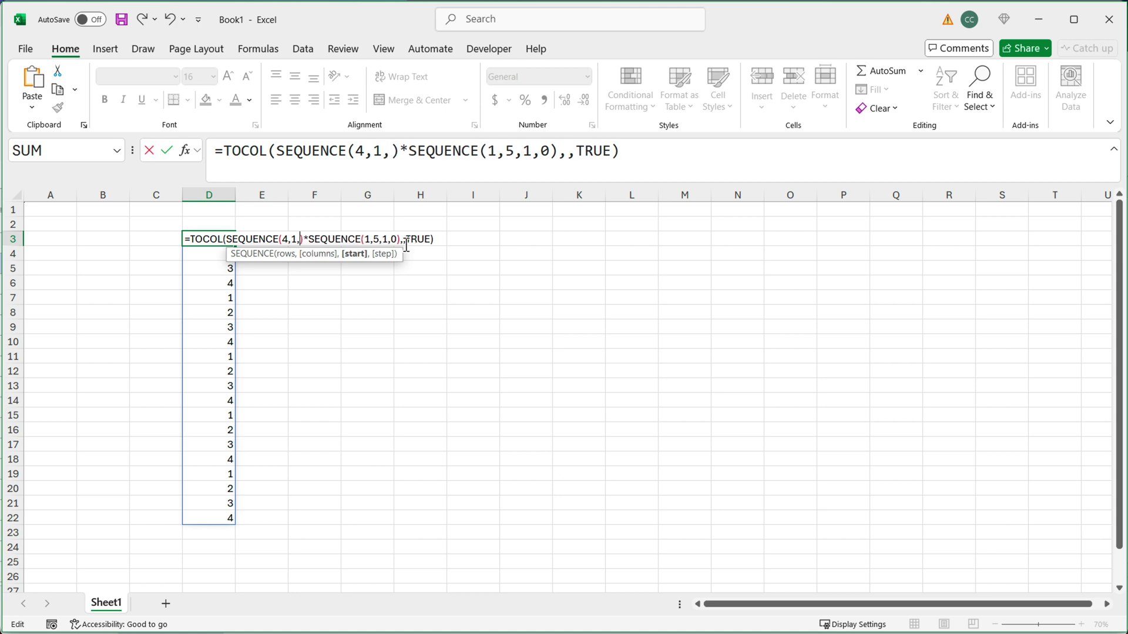
{"action": "type", "text": "0"}
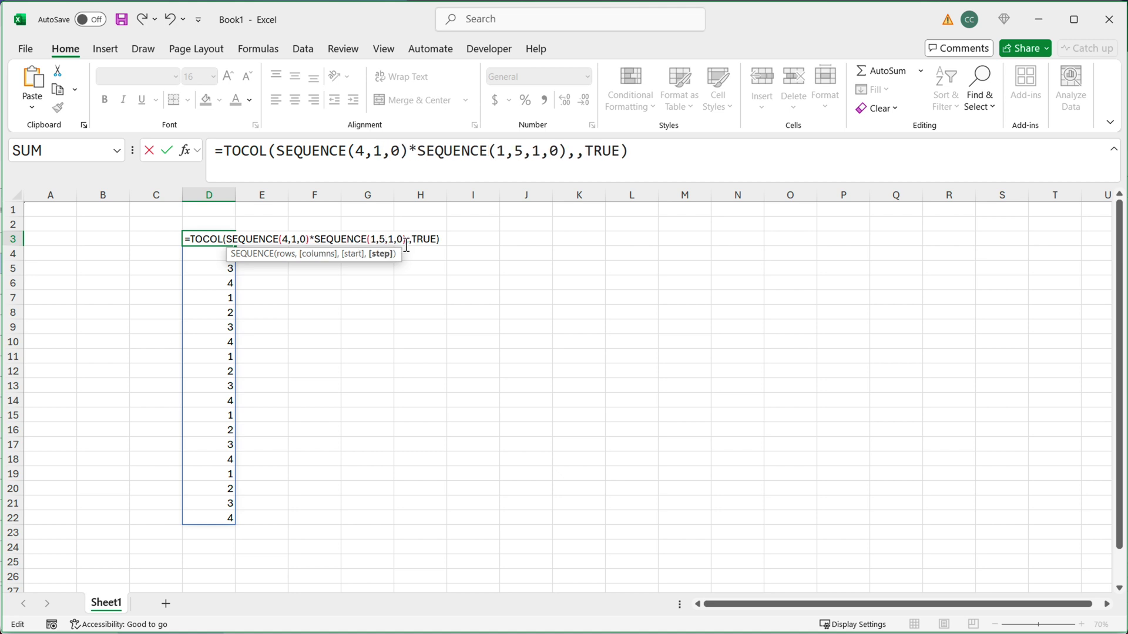
{"action": "type", "text": ","}
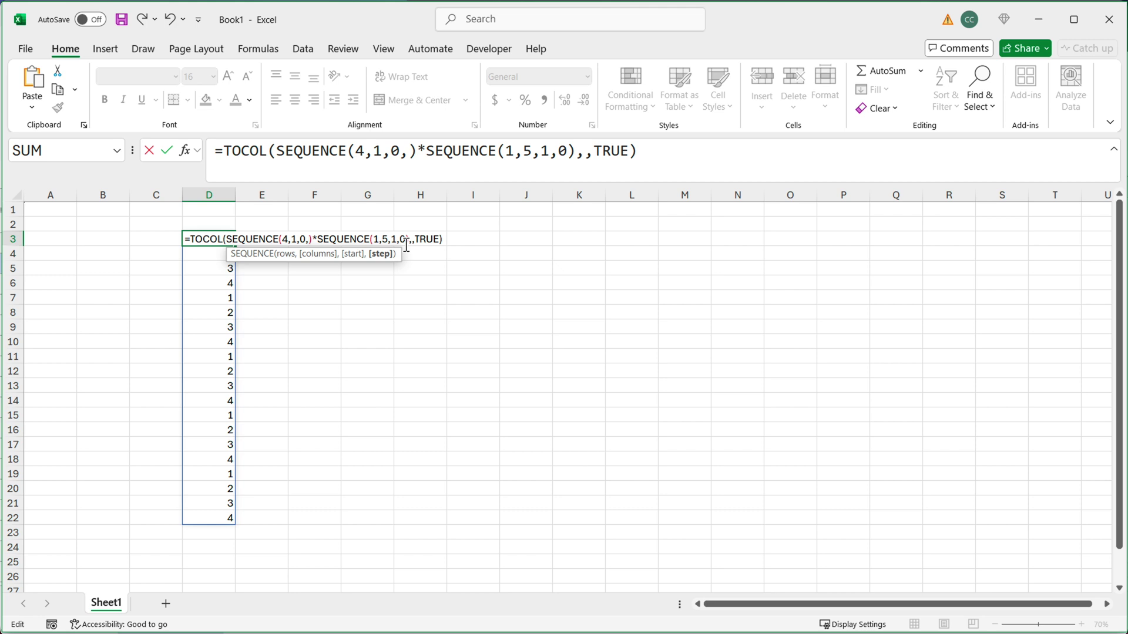
{"action": "type", "text": "5"}
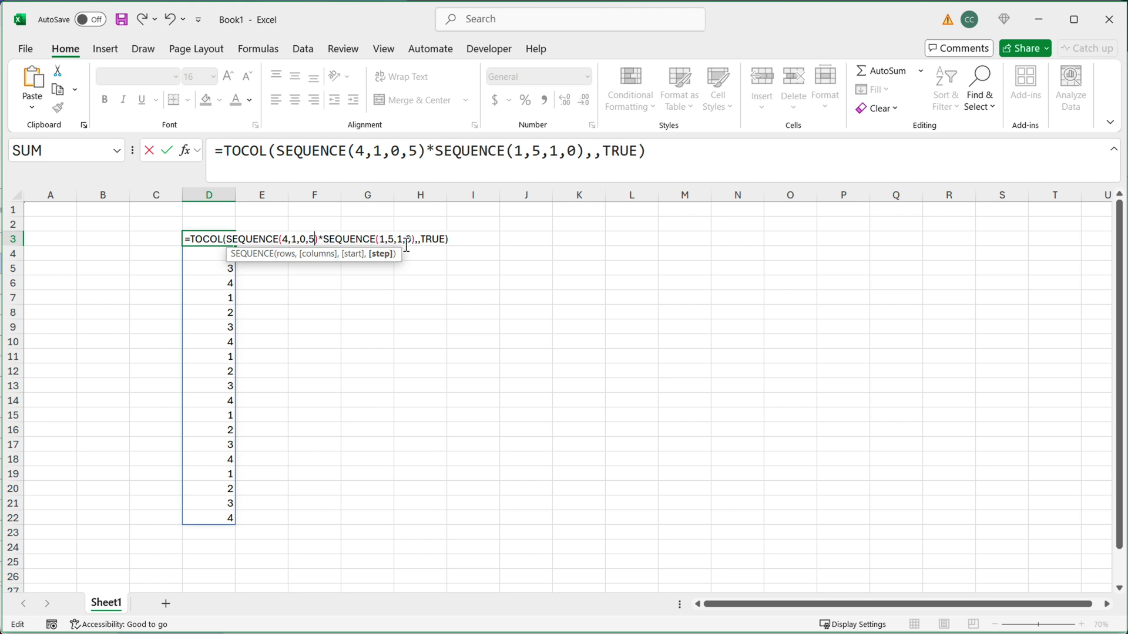
{"action": "key", "text": "Return"}
{"action": "left_click_drag", "start_coordinate": [230, 240], "coordinate": [222, 345]}
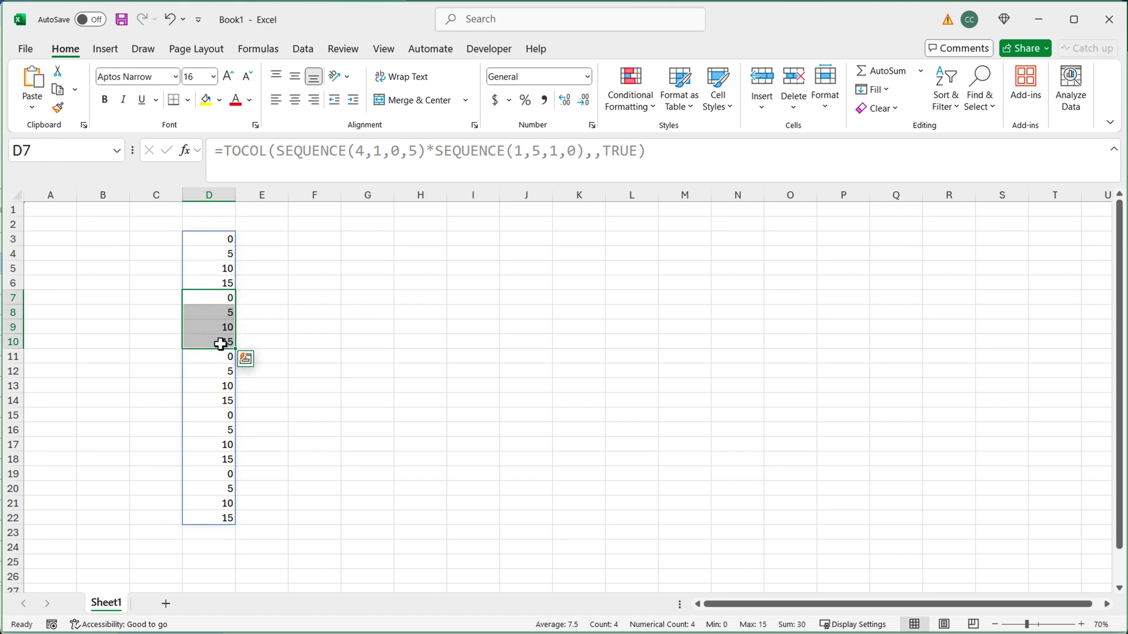
Set the columns argument of the second SEQUENCE in D3 to 3 and check the block D3:D6
{"action": "double_click", "coordinate": [225, 237]}
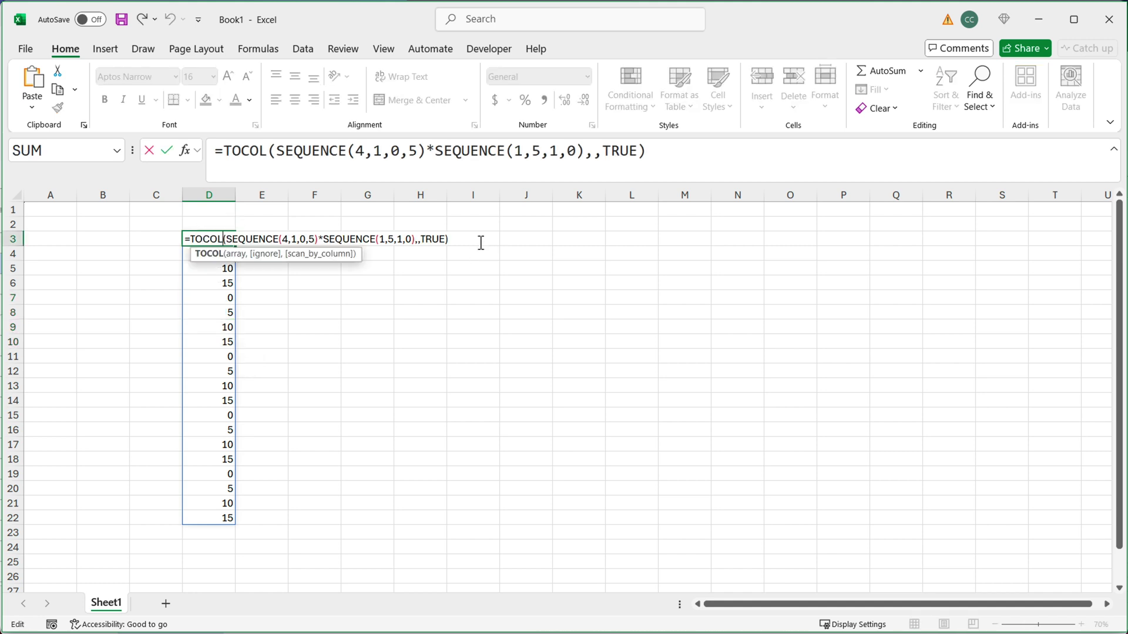
{"action": "double_click", "coordinate": [392, 240]}
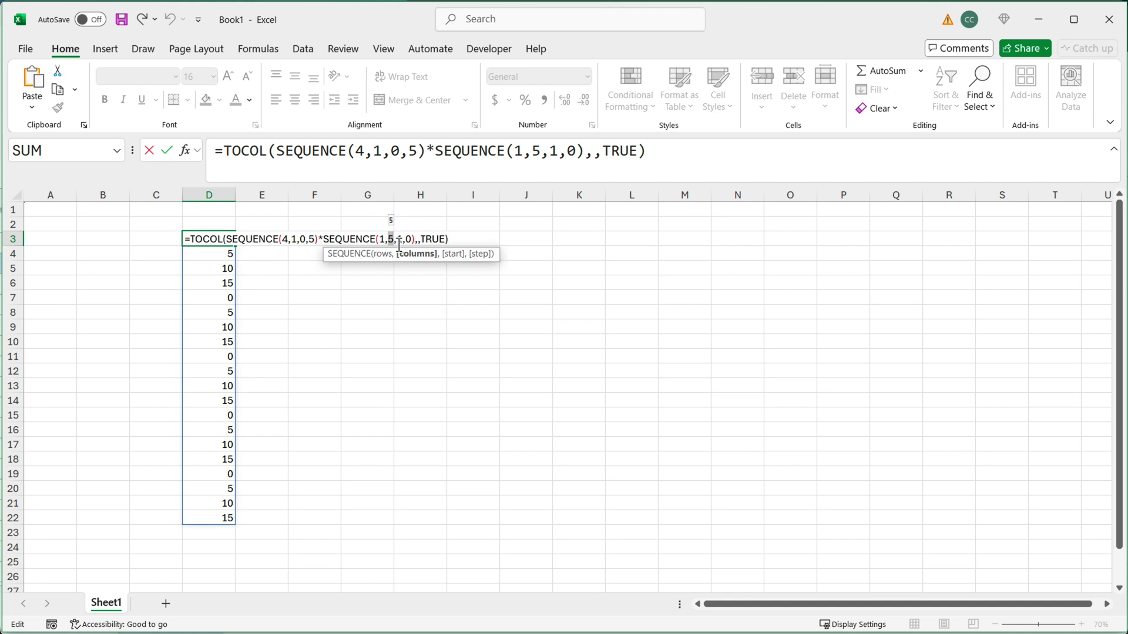
{"action": "left_click", "coordinate": [396, 241]}
{"action": "key", "text": "BackSpace"}
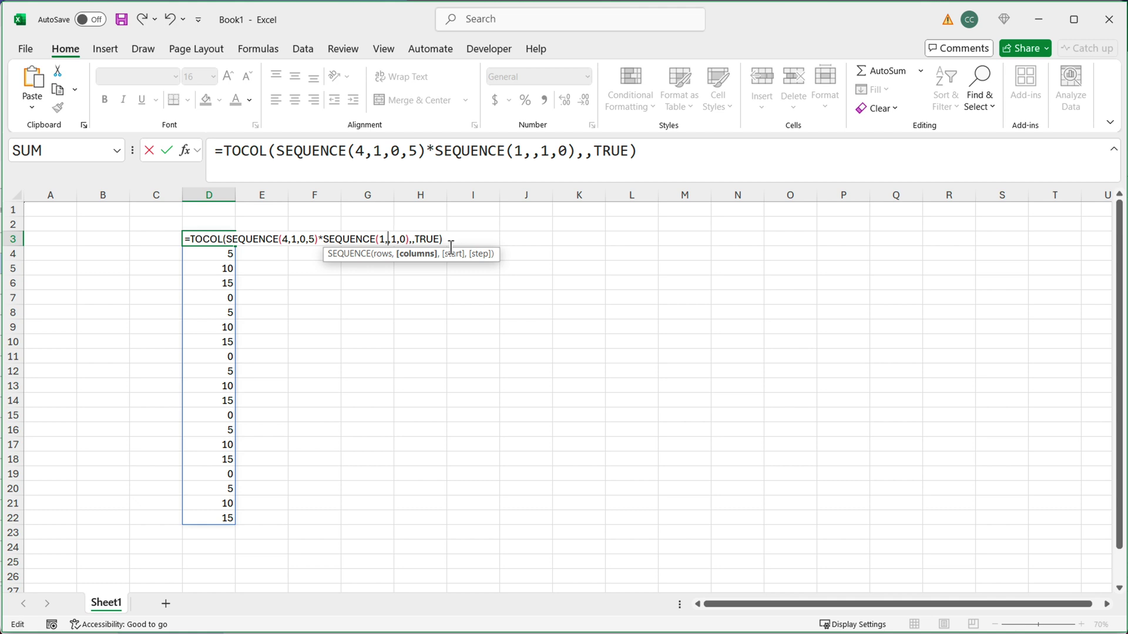
{"action": "type", "text": "3"}
{"action": "key", "text": "Return"}
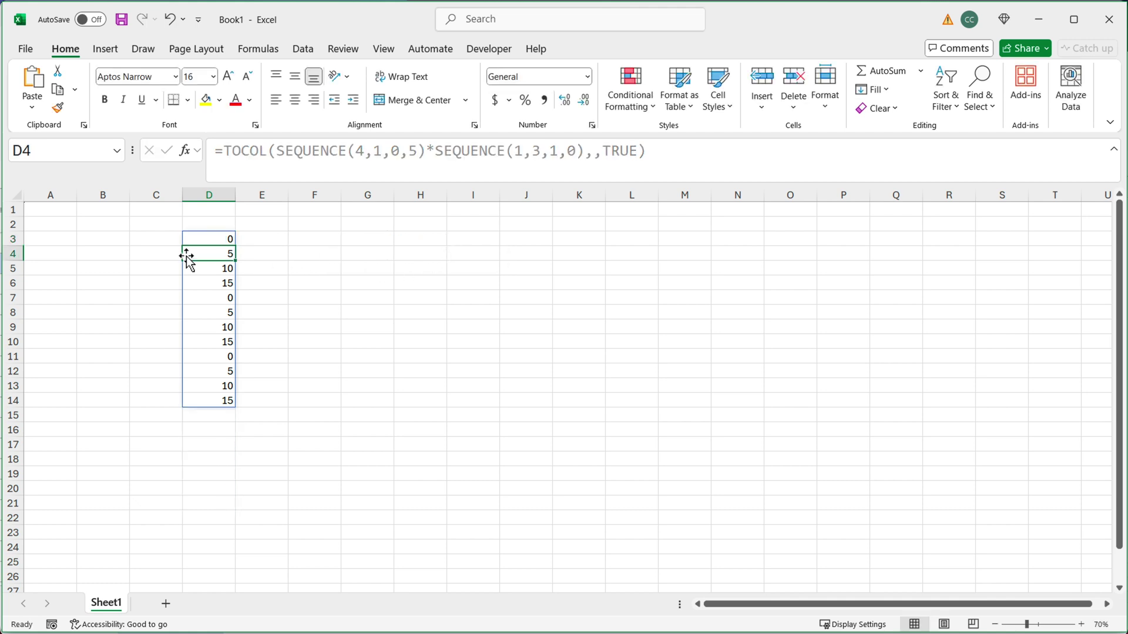
{"action": "left_click_drag", "start_coordinate": [224, 241], "coordinate": [222, 283]}
Set the columns argument of the second SEQUENCE in D3 to 2
{"action": "double_click", "coordinate": [222, 239]}
{"action": "left_click", "coordinate": [388, 240]}
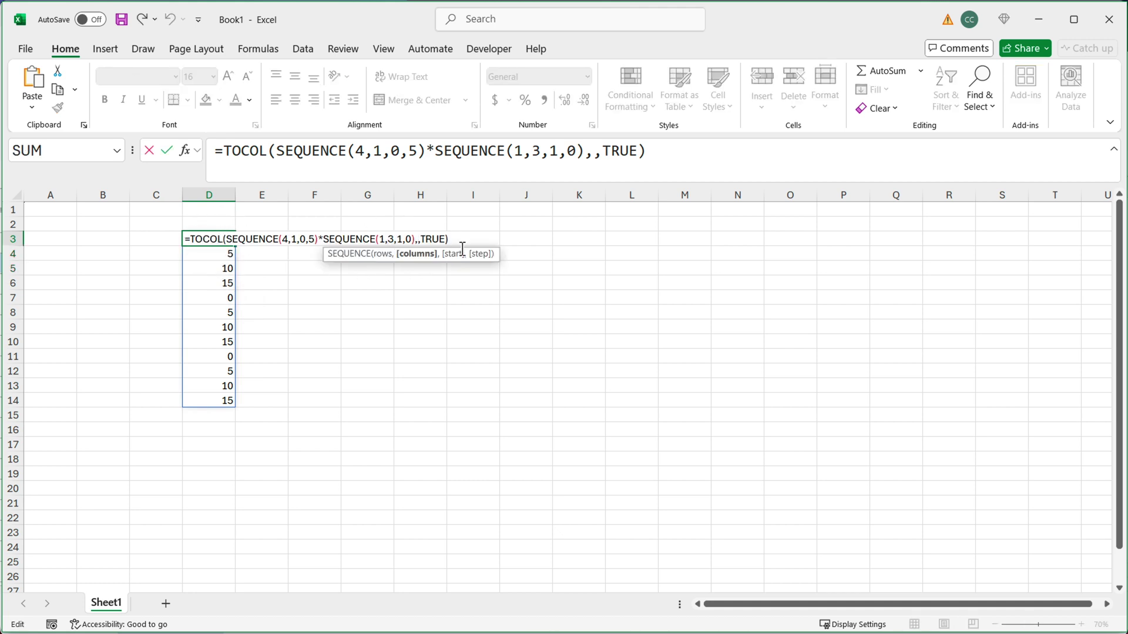
{"action": "key", "text": "Delete"}
{"action": "type", "text": "2"}
{"action": "key", "text": "Return"}
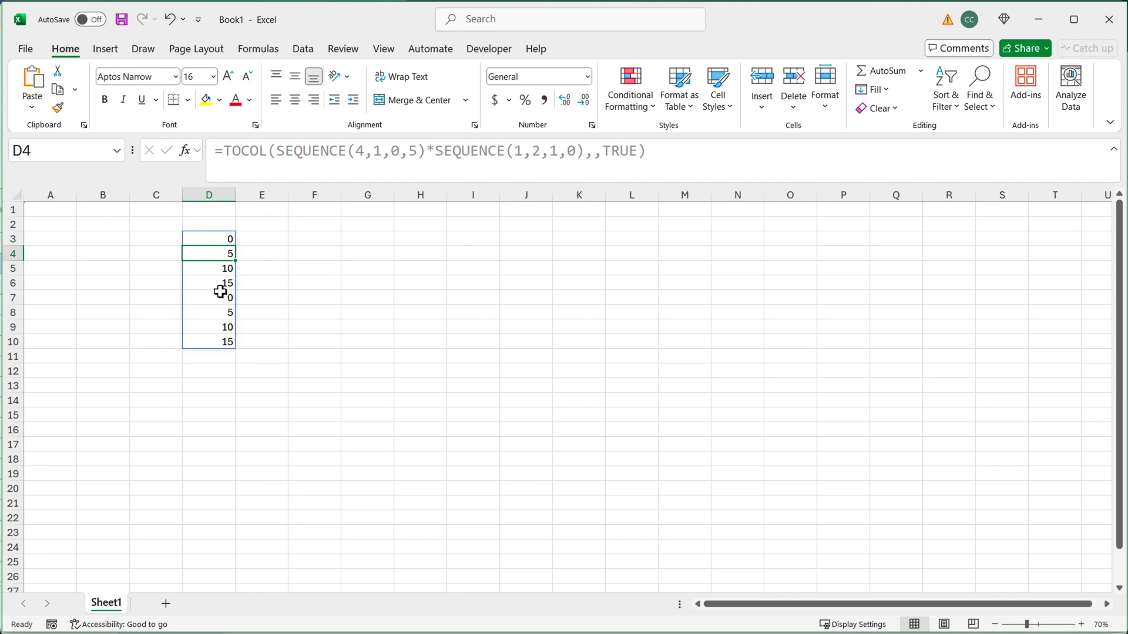
Examine the first SEQUENCE inside the D3 formula without changing it
{"action": "double_click", "coordinate": [228, 239]}
{"action": "left_click", "coordinate": [257, 242]}
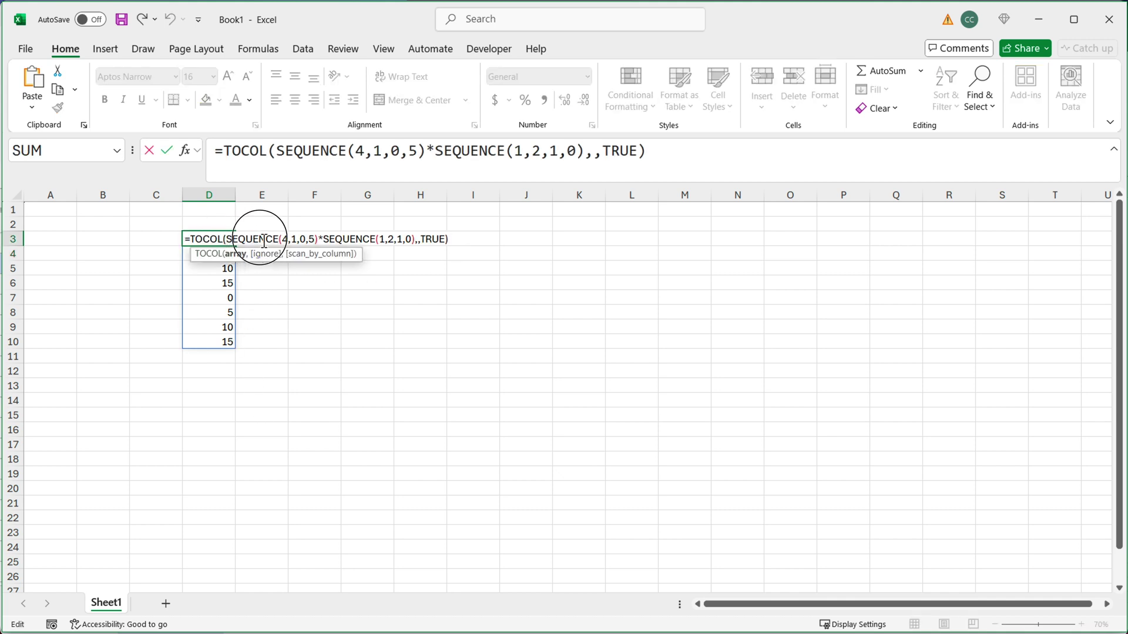
{"action": "left_click_drag", "start_coordinate": [257, 241], "coordinate": [323, 238]}
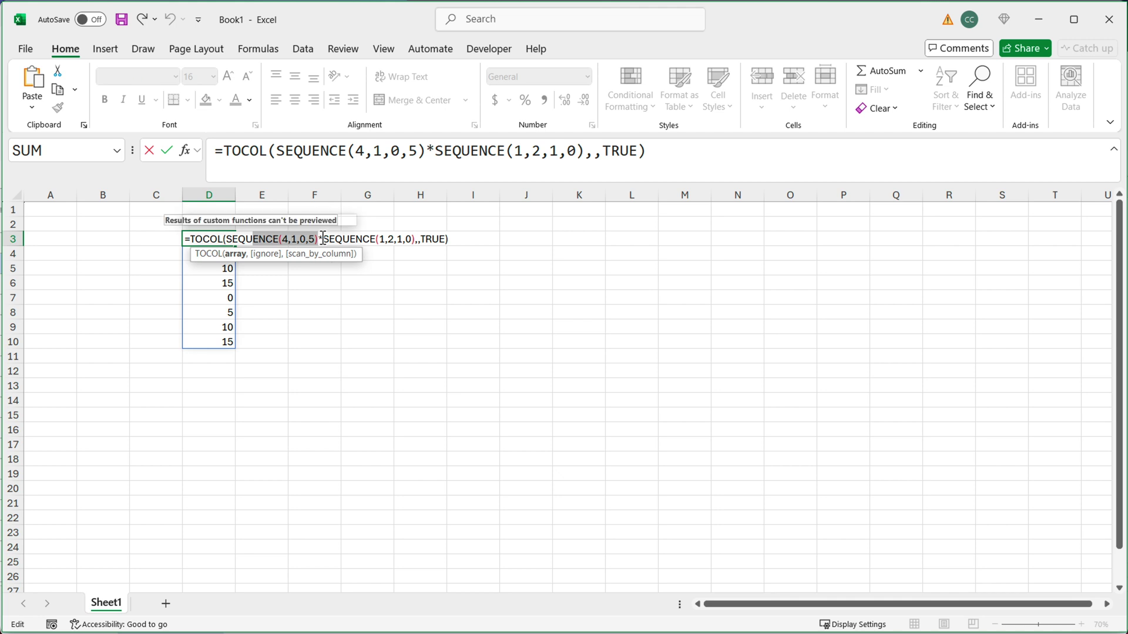
{"action": "key", "text": "Escape"}
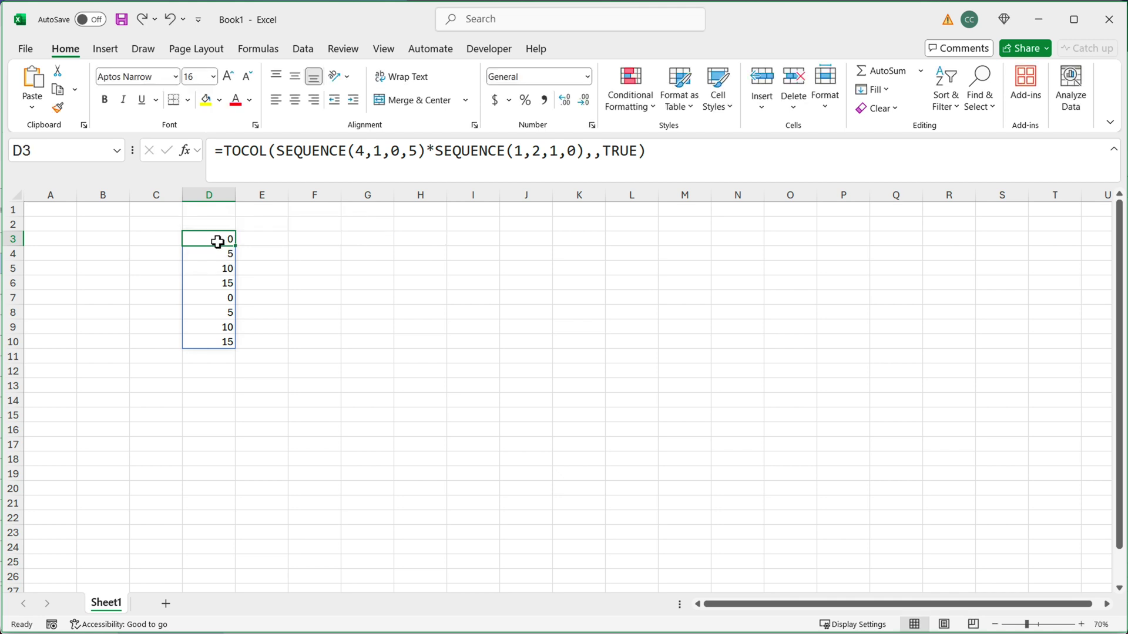
Set the first SEQUENCE in D3 to start at 1 with a step of 2
{"action": "double_click", "coordinate": [218, 242]}
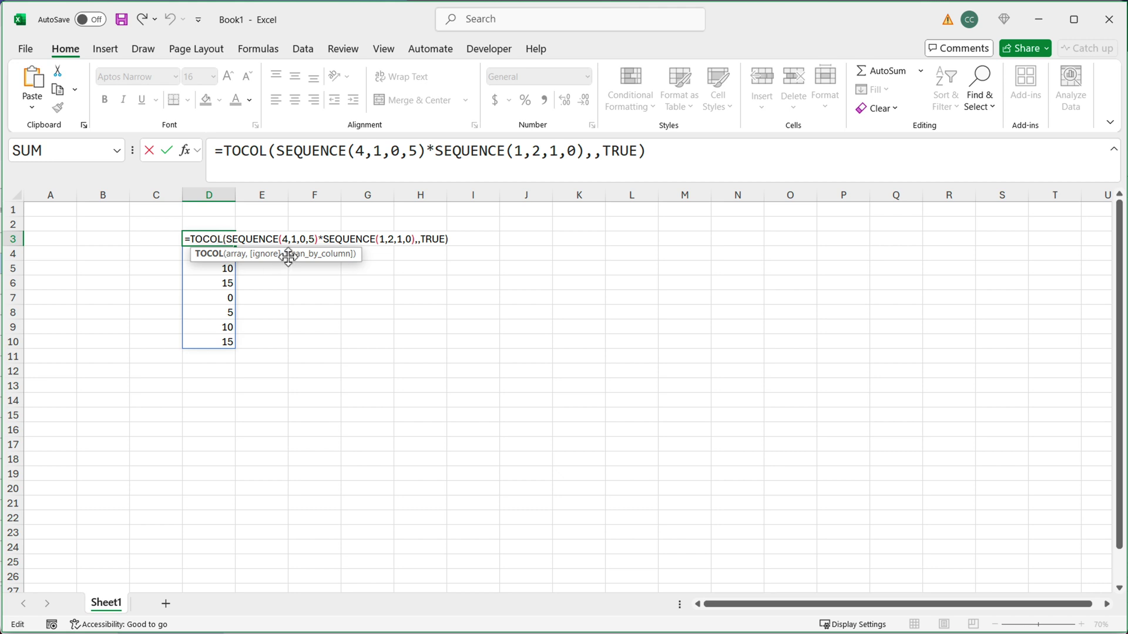
{"action": "left_click", "coordinate": [305, 240]}
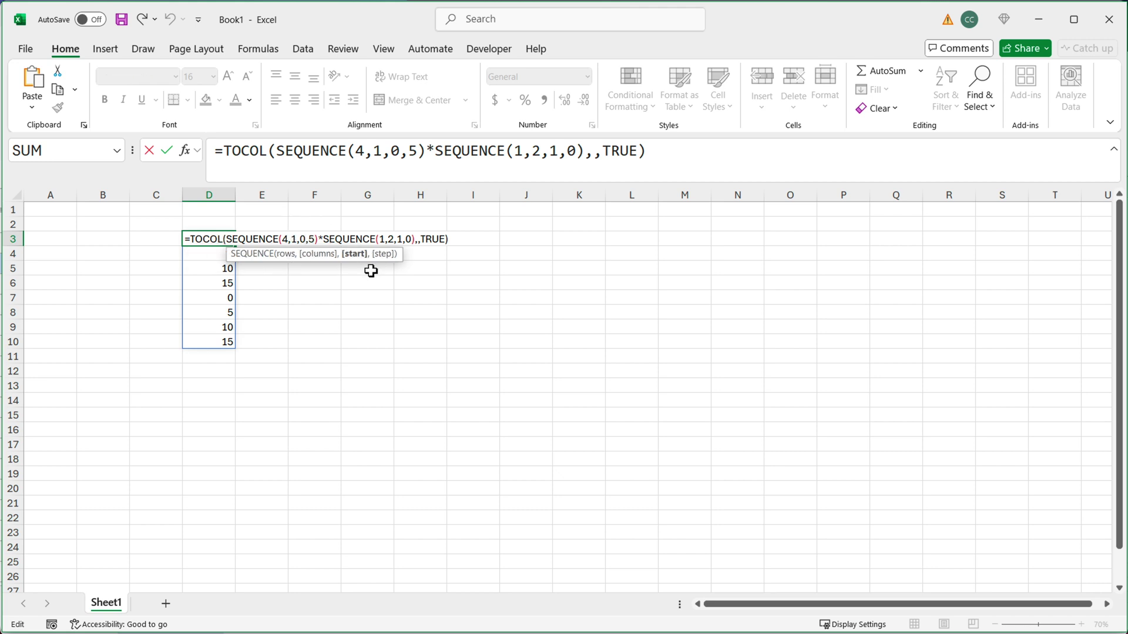
{"action": "key", "text": "BackSpace"}
{"action": "type", "text": "1"}
{"action": "key", "text": "Right"}
{"action": "key", "text": "BackSpace"}
{"action": "type", "text": "2"}
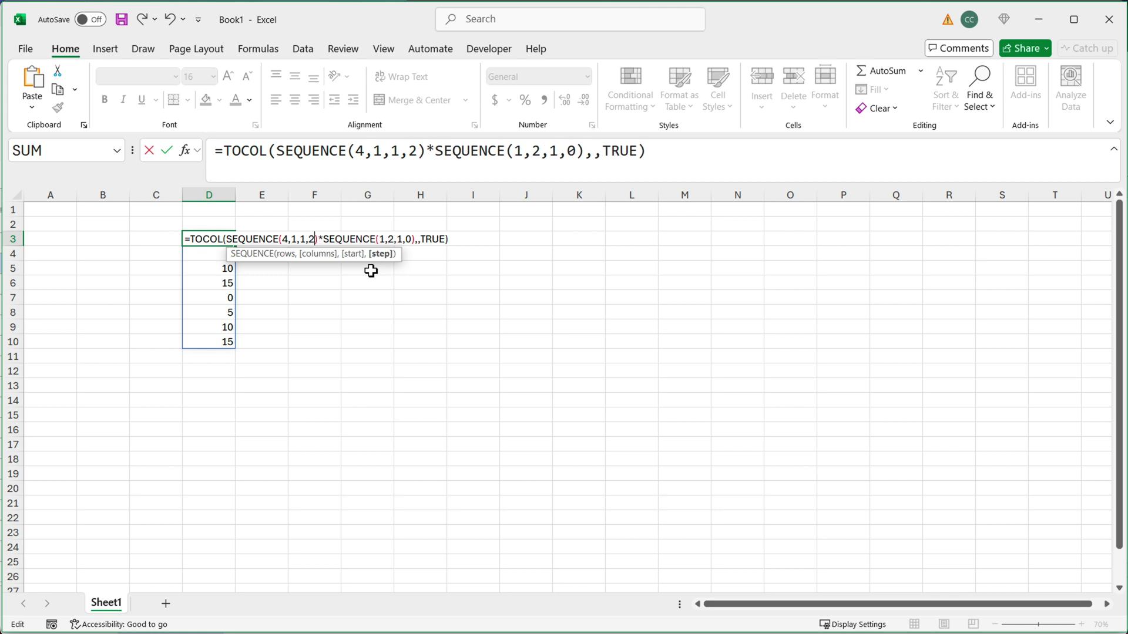
{"action": "key", "text": "Return"}
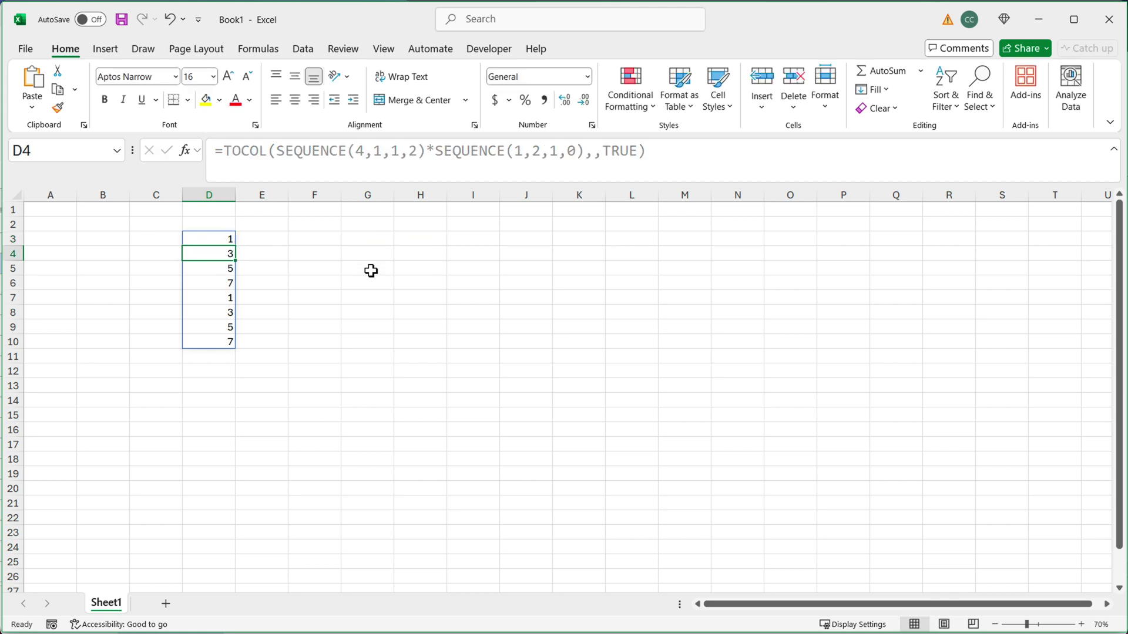
Set the step argument of the first SEQUENCE in D3 to 1
{"action": "double_click", "coordinate": [228, 239]}
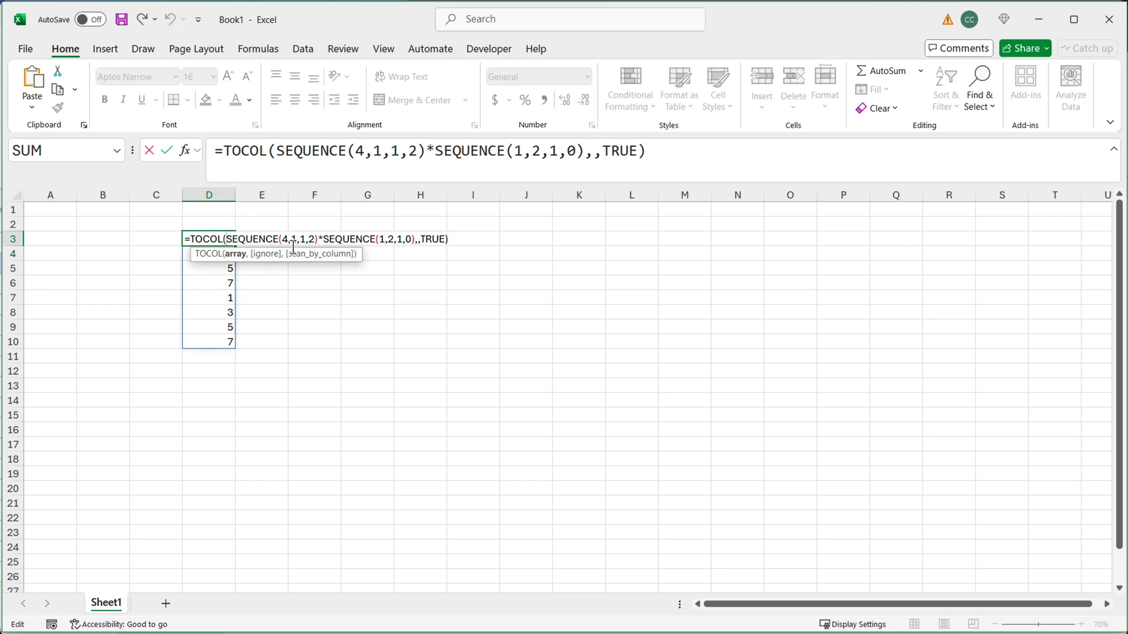
{"action": "left_click", "coordinate": [316, 240]}
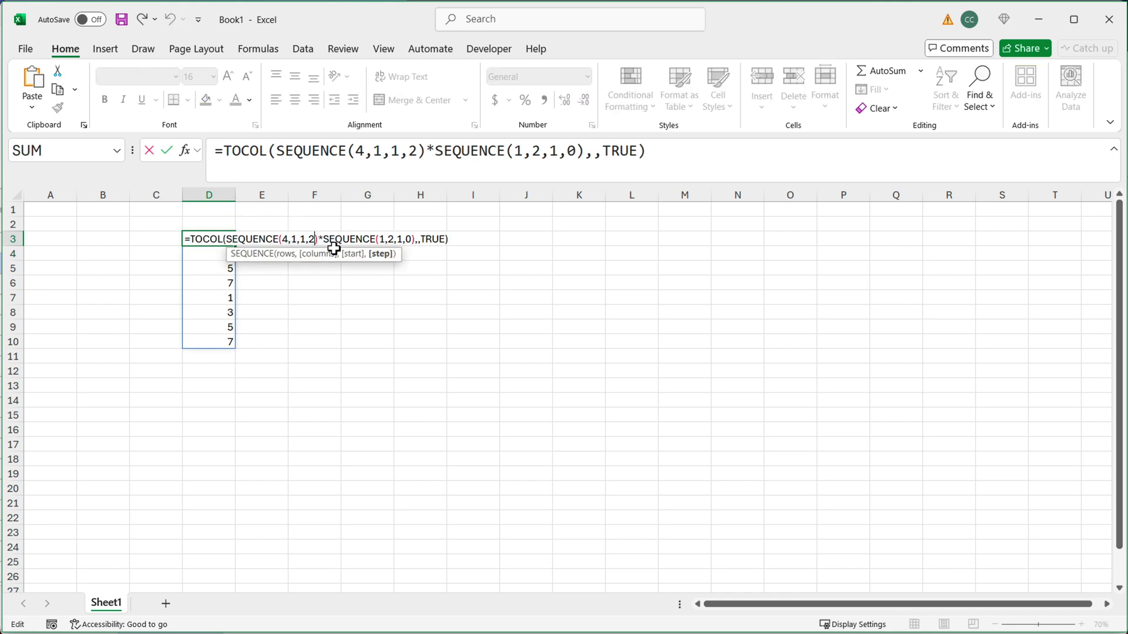
{"action": "key", "text": "BackSpace"}
{"action": "type", "text": "1"}
{"action": "key", "text": "Return"}
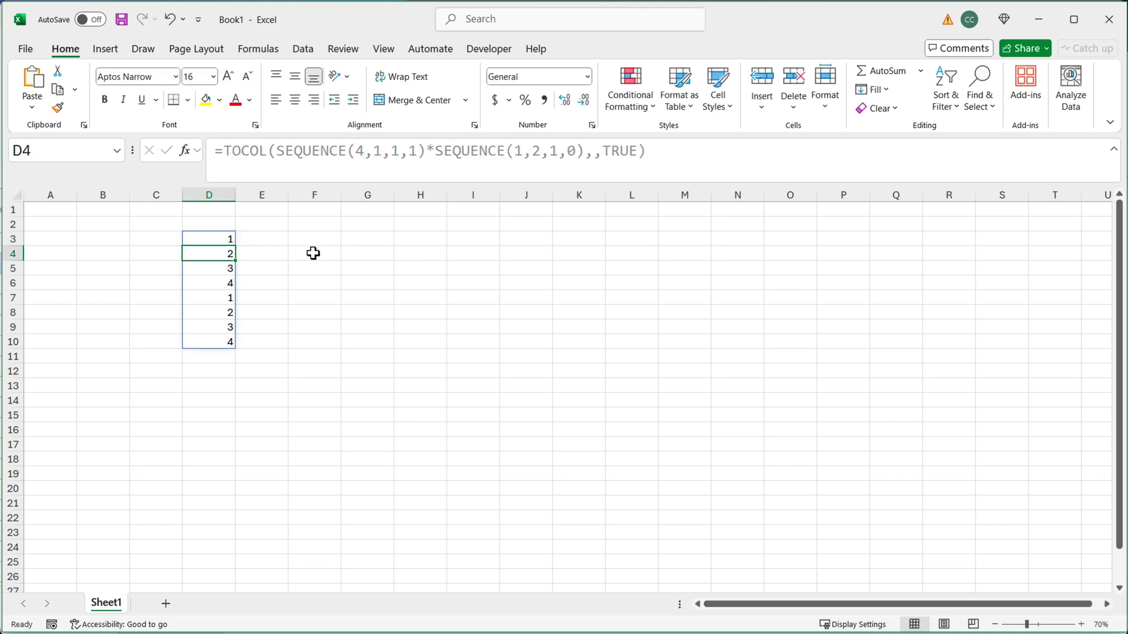
Set the rows argument of the first SEQUENCE in D3 to 6 and check the block D3:D8
{"action": "double_click", "coordinate": [220, 241]}
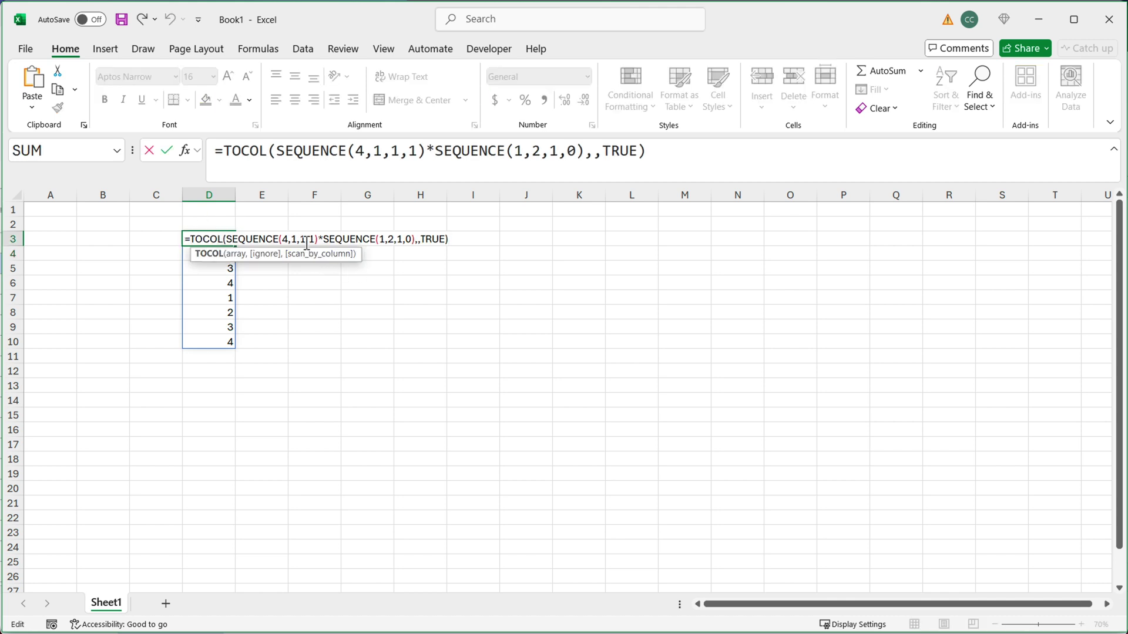
{"action": "left_click", "coordinate": [291, 238]}
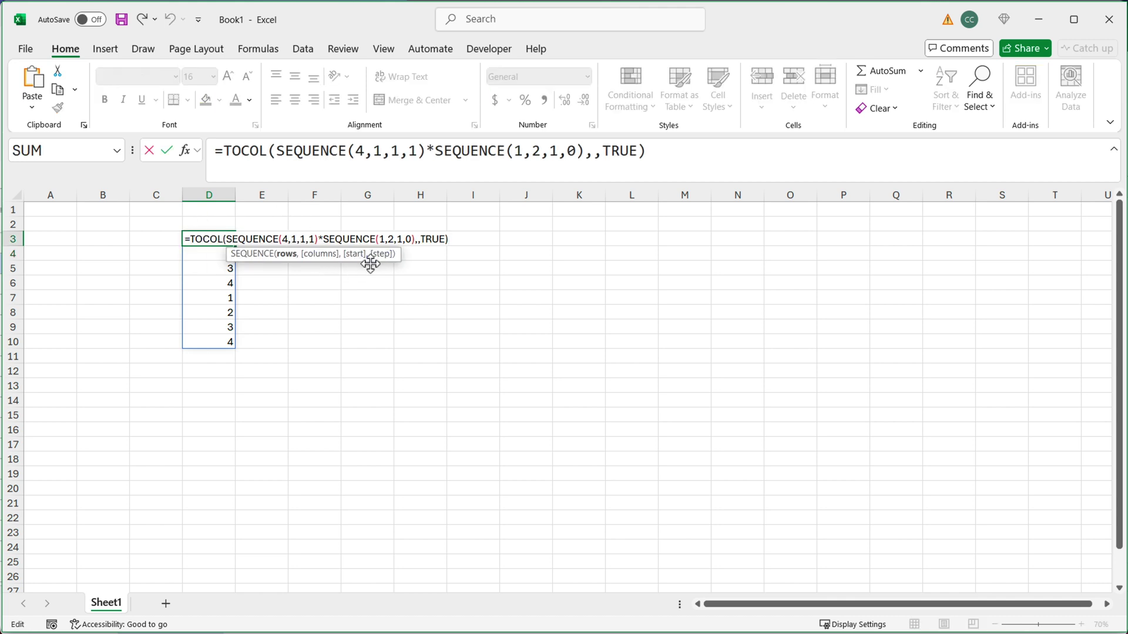
{"action": "key", "text": "BackSpace"}
{"action": "type", "text": "6"}
{"action": "key", "text": "Return"}
{"action": "left_click_drag", "start_coordinate": [229, 237], "coordinate": [227, 314]}
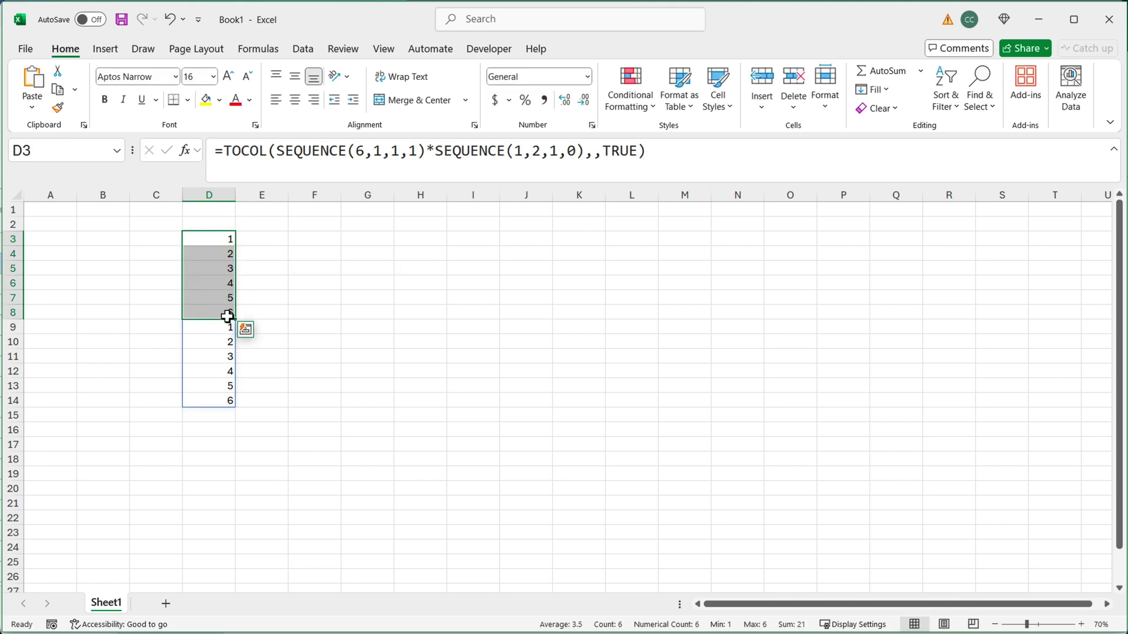
Set the columns argument of the second SEQUENCE in D3 to 4
{"action": "double_click", "coordinate": [220, 239]}
{"action": "left_click", "coordinate": [399, 243]}
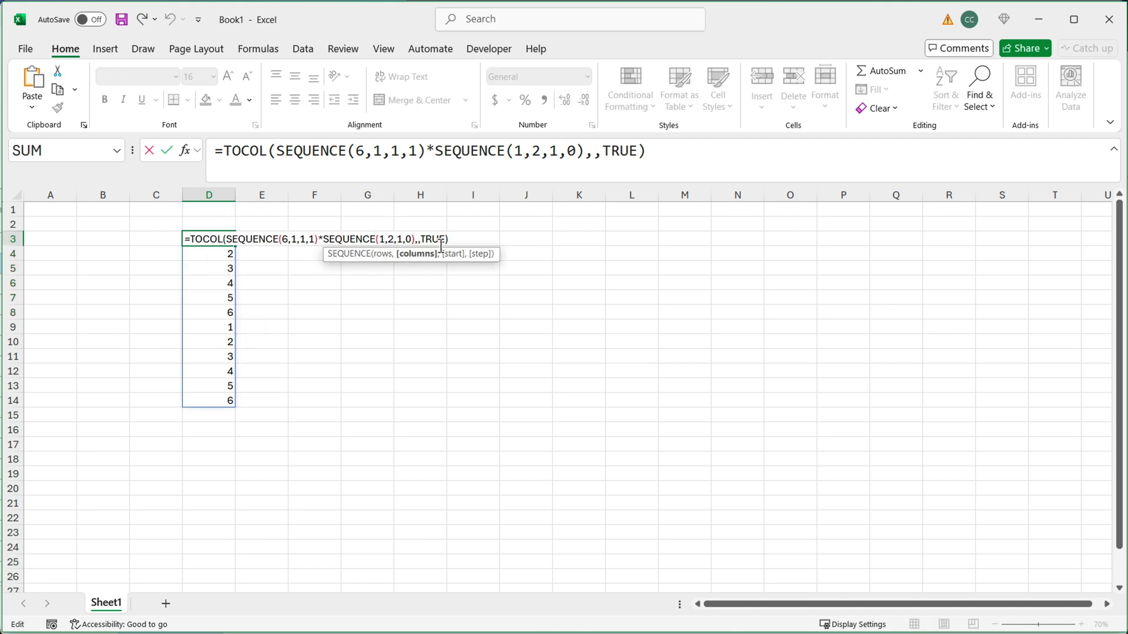
{"action": "key", "text": "BackSpace"}
{"action": "type", "text": "4"}
{"action": "key", "text": "Return"}
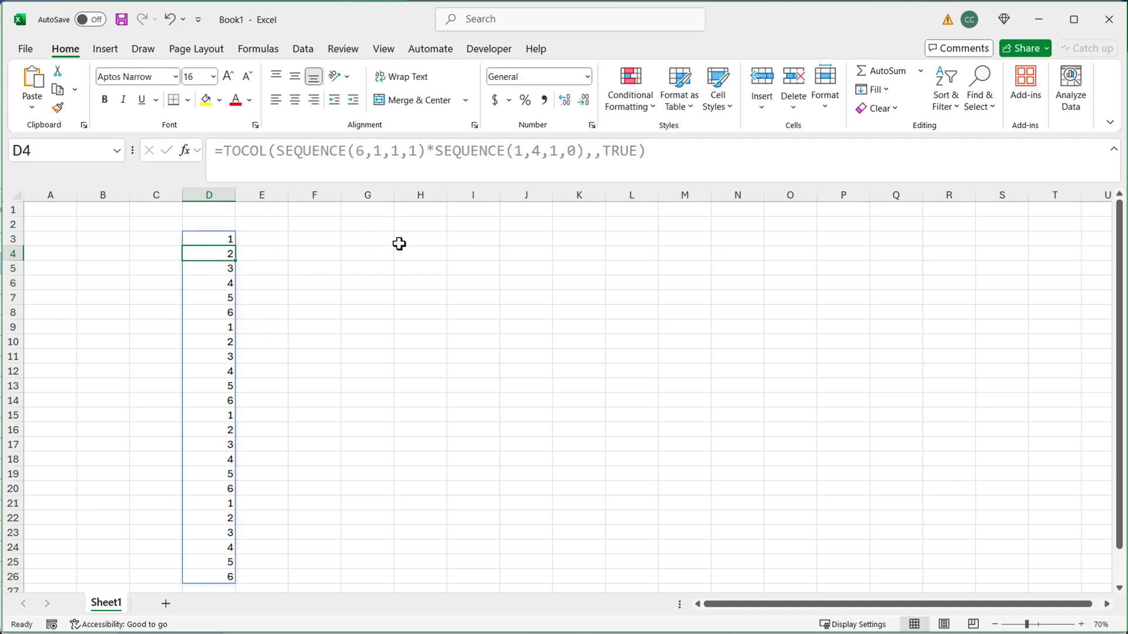
Copy the full text of the TOCOL formula in D3 and leave the cell unchanged
{"action": "left_click", "coordinate": [211, 242]}
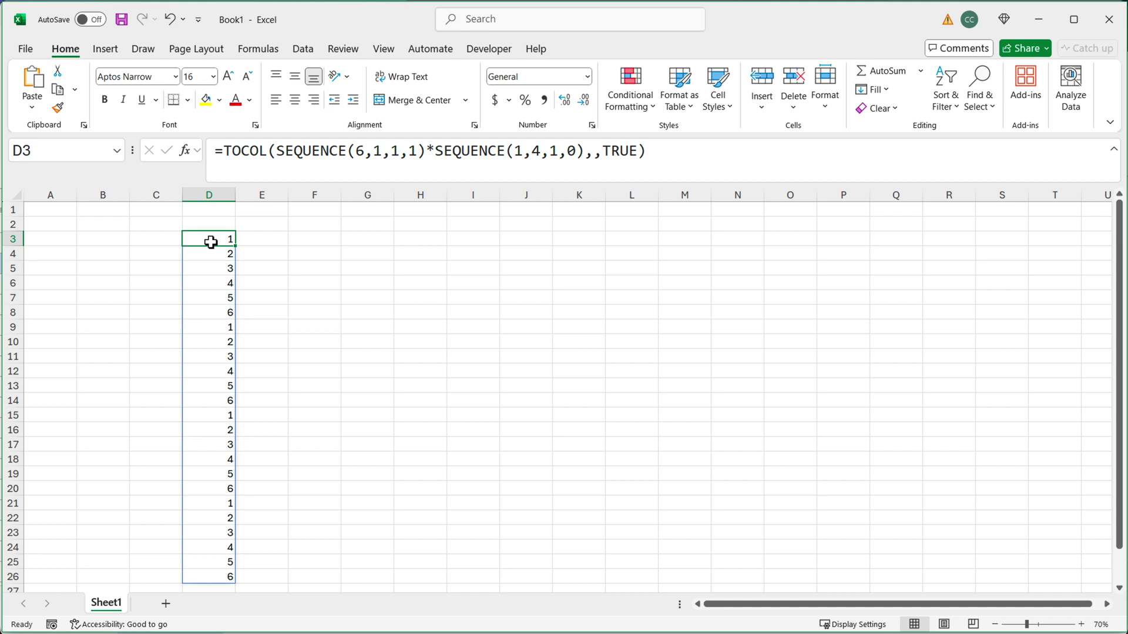
{"action": "double_click", "coordinate": [211, 242]}
{"action": "left_click", "coordinate": [281, 243]}
{"action": "triple_click", "coordinate": [454, 239]}
{"action": "right_click", "coordinate": [316, 240]}
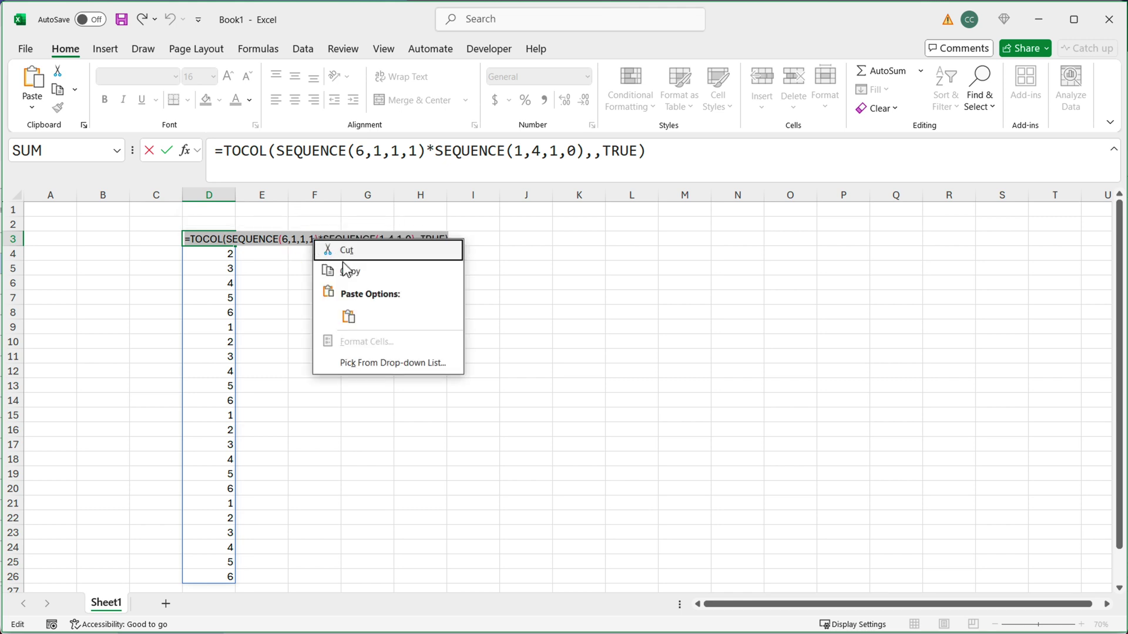
{"action": "left_click", "coordinate": [344, 271]}
{"action": "key", "text": "Return"}
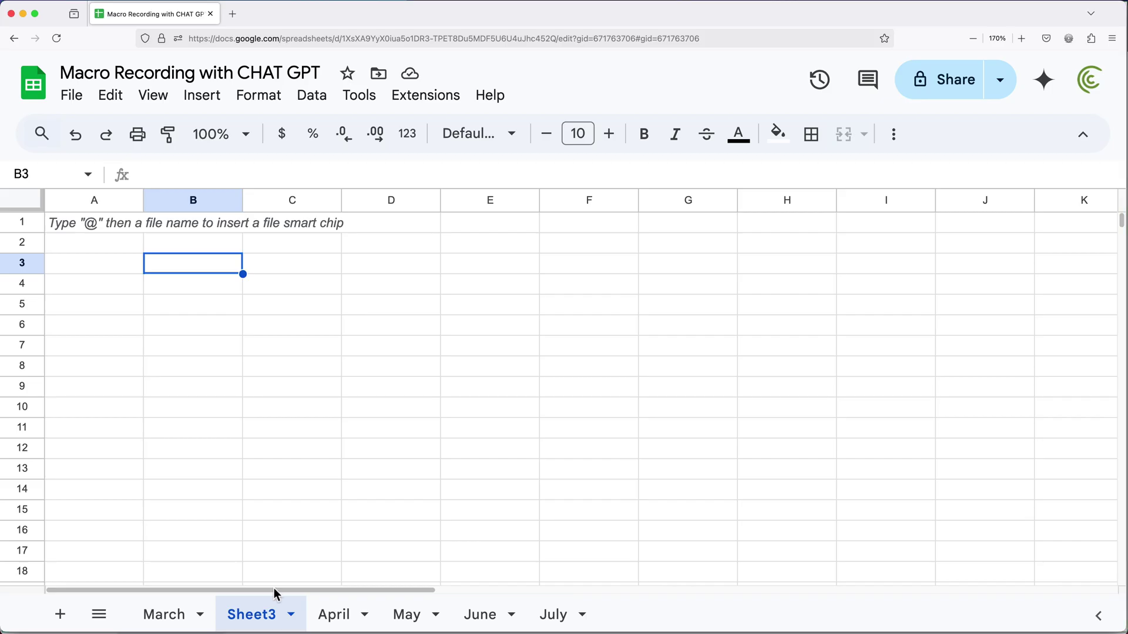
Switch to Google Sheets and paste the copied TOCOL formula into B3 of Sheet3
{"action": "double_click", "coordinate": [191, 266]}
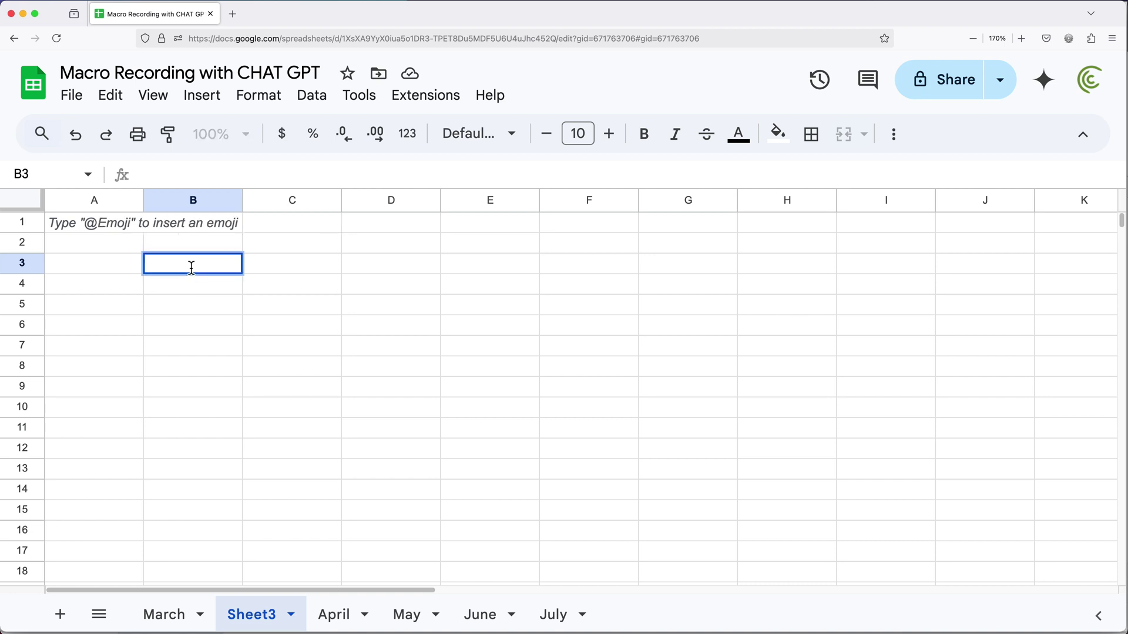
{"action": "key", "text": "super+v"}
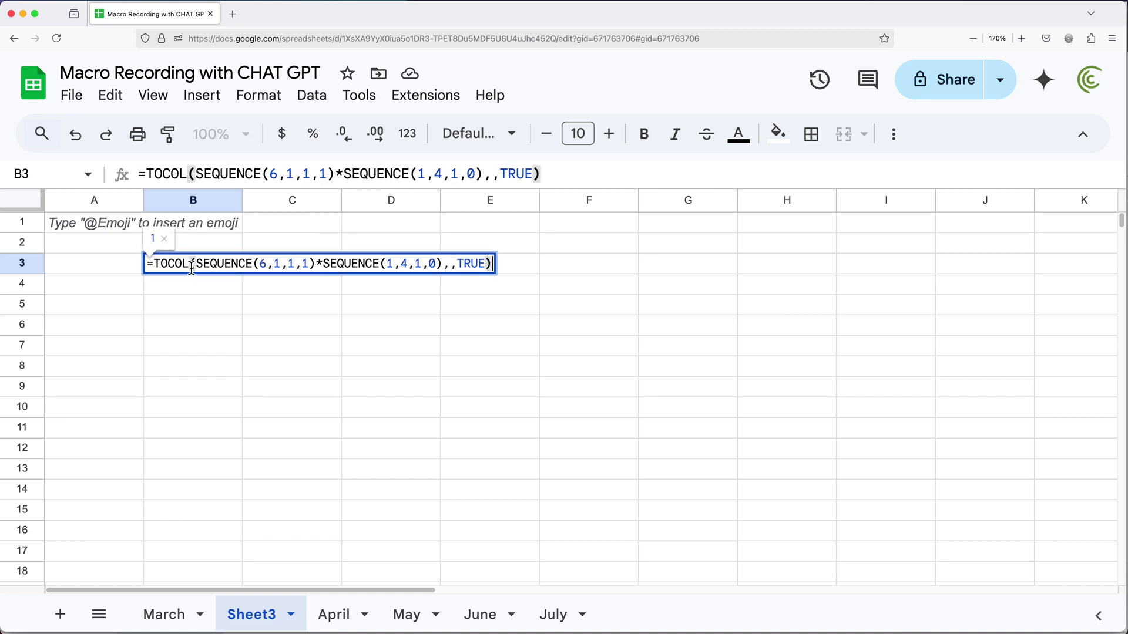
{"action": "key", "text": "Return"}
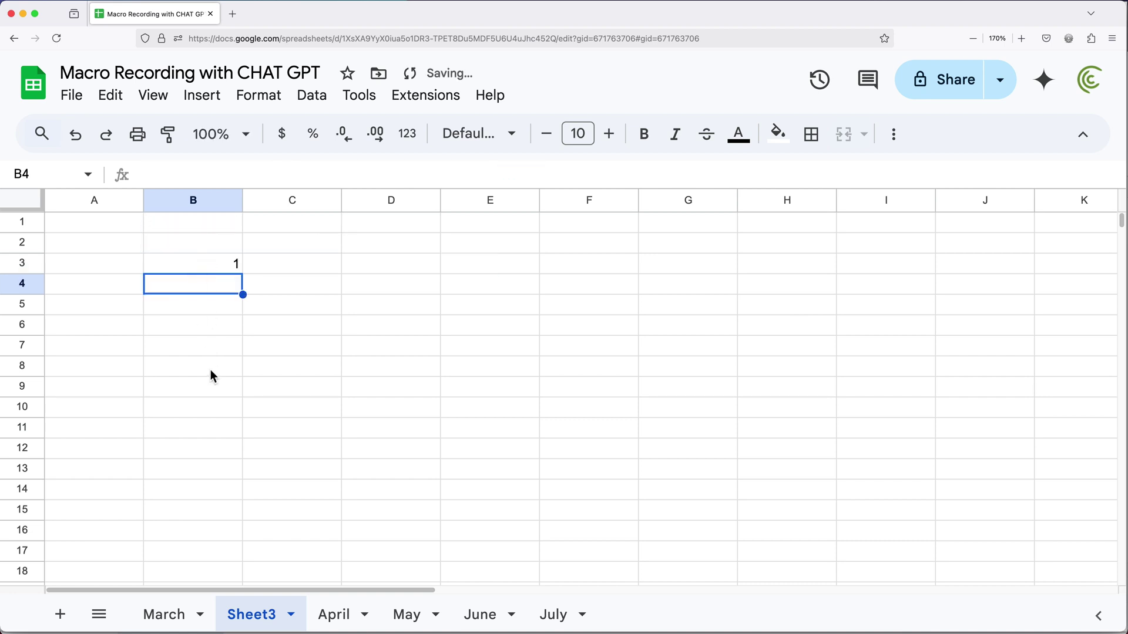
Wrap the whole TOCOL formula in B3 in ArrayFormula and check the numbers spilled down column B
{"action": "left_click", "coordinate": [205, 269]}
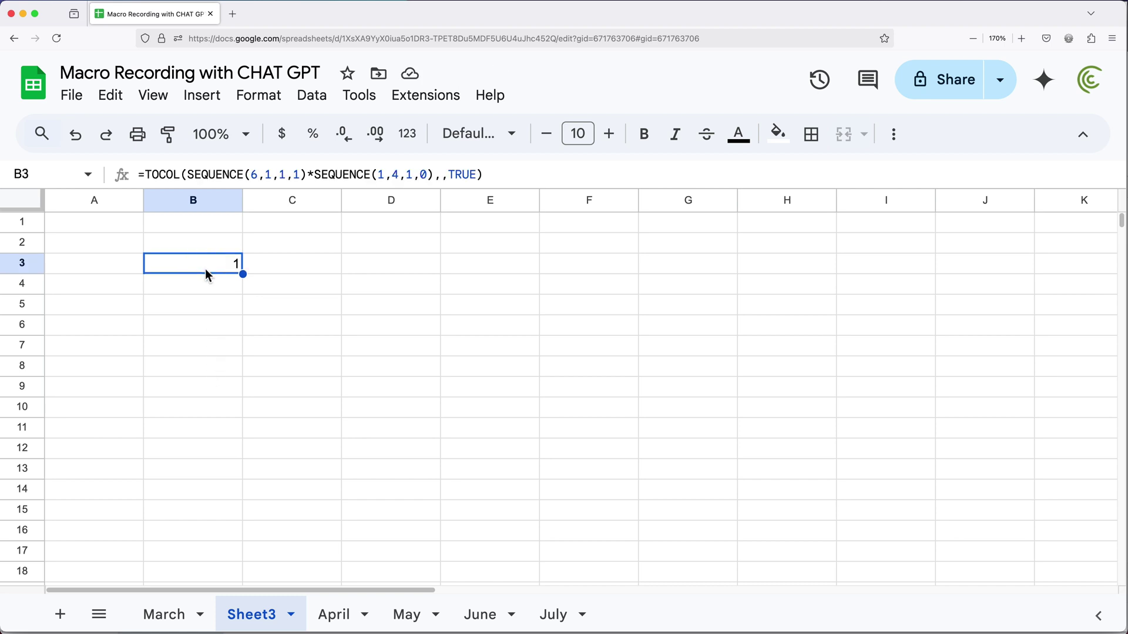
{"action": "key", "text": "Return"}
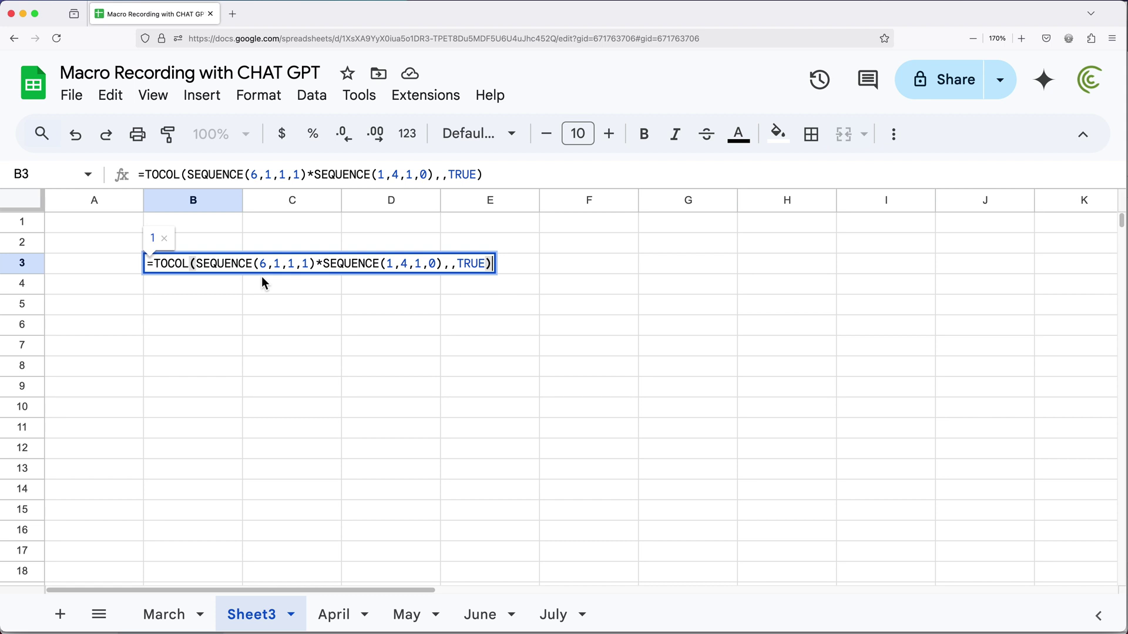
{"action": "key", "text": "ctrl+shift+Return"}
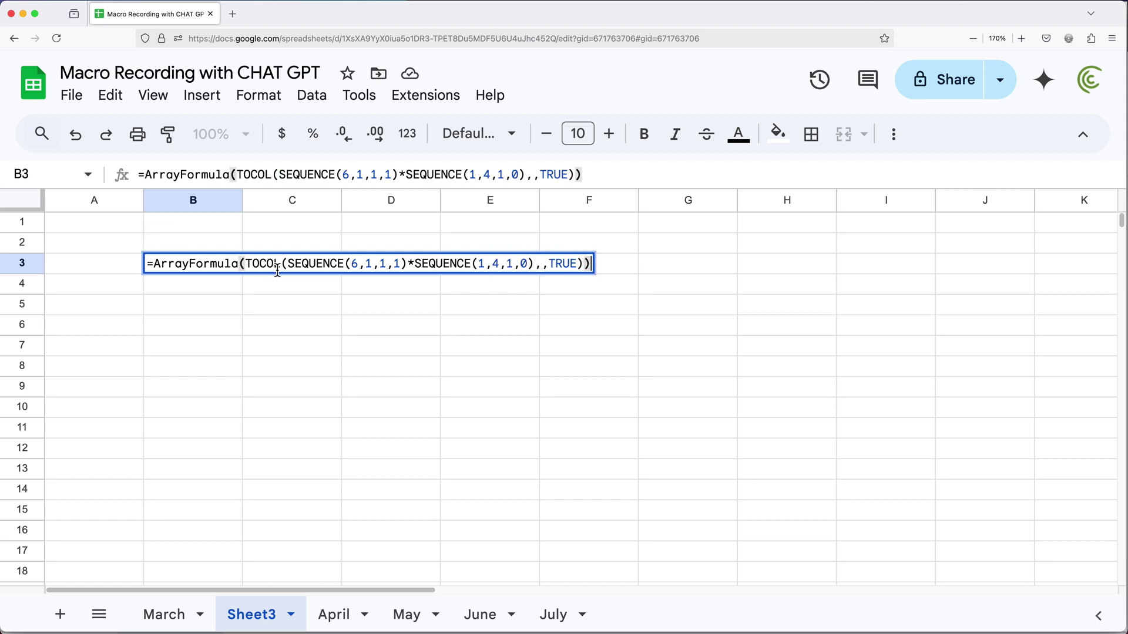
{"action": "double_click", "coordinate": [192, 263]}
{"action": "left_click_drag", "start_coordinate": [238, 263], "coordinate": [611, 273]}
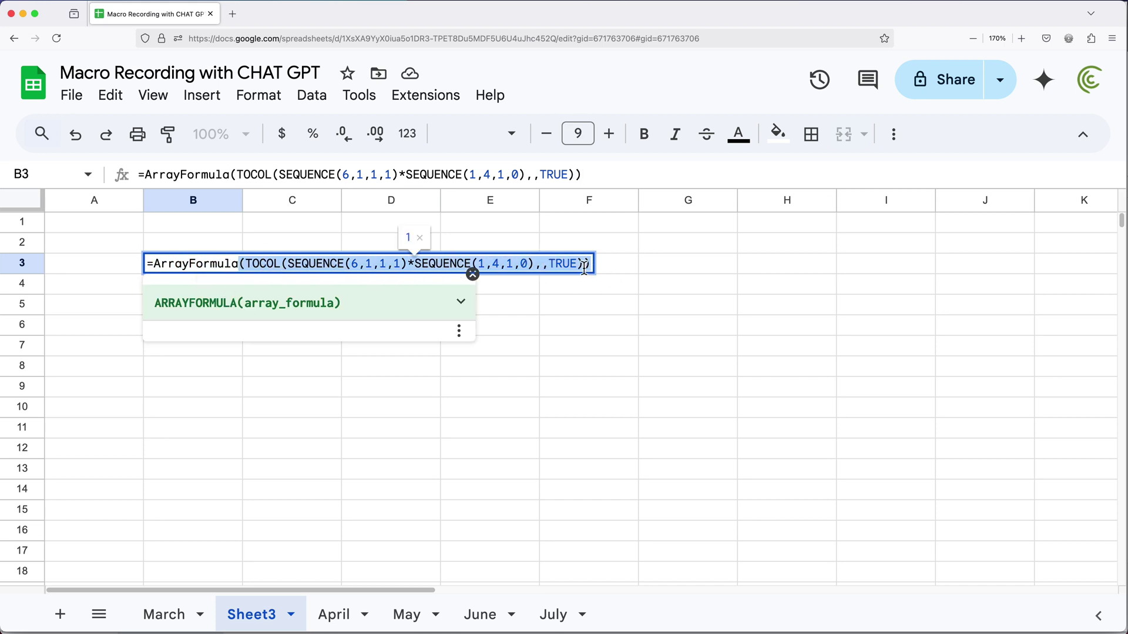
{"action": "left_click", "coordinate": [591, 265]}
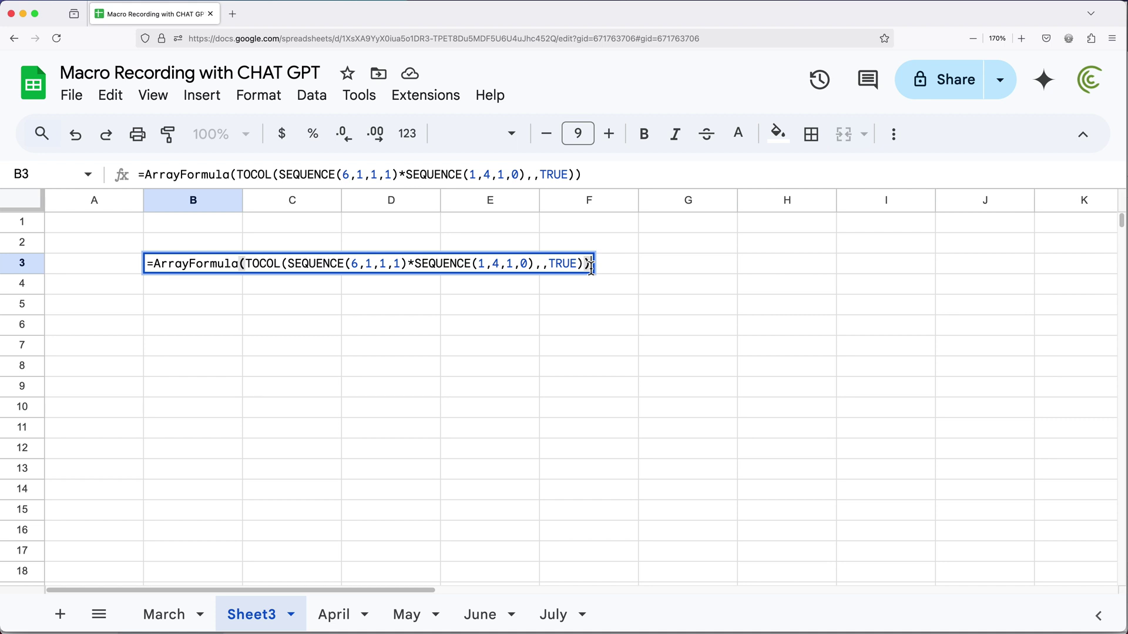
{"action": "key", "text": "Return"}
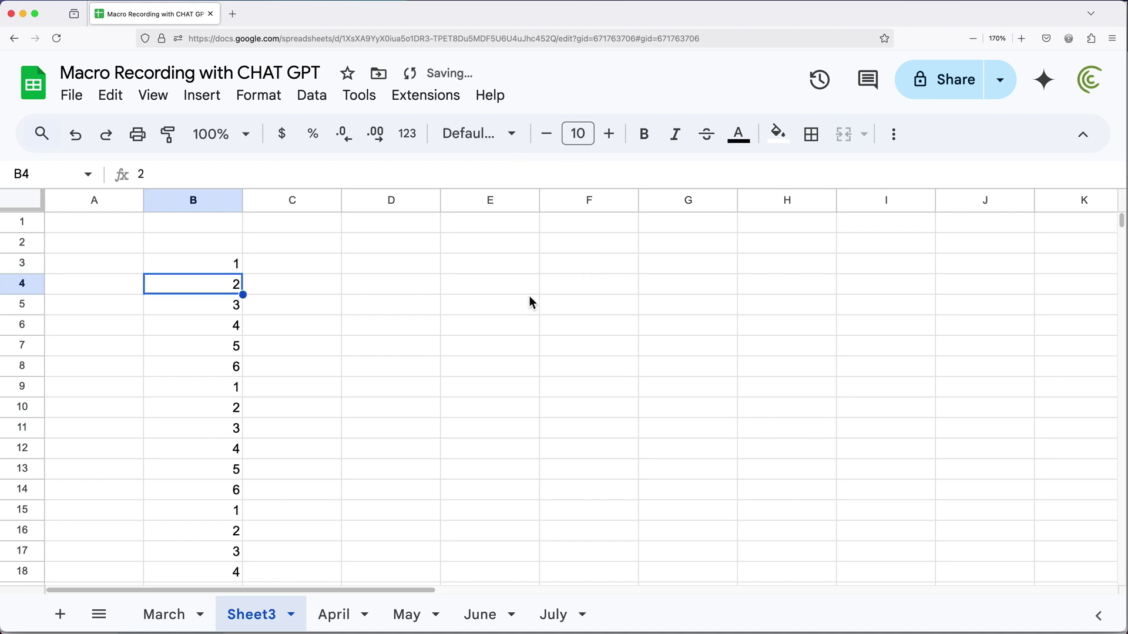
{"action": "scroll", "coordinate": [481, 302], "scroll_direction": "down", "scroll_amount": 5}
{"action": "scroll", "coordinate": [481, 304], "scroll_direction": "down", "scroll_amount": 3}
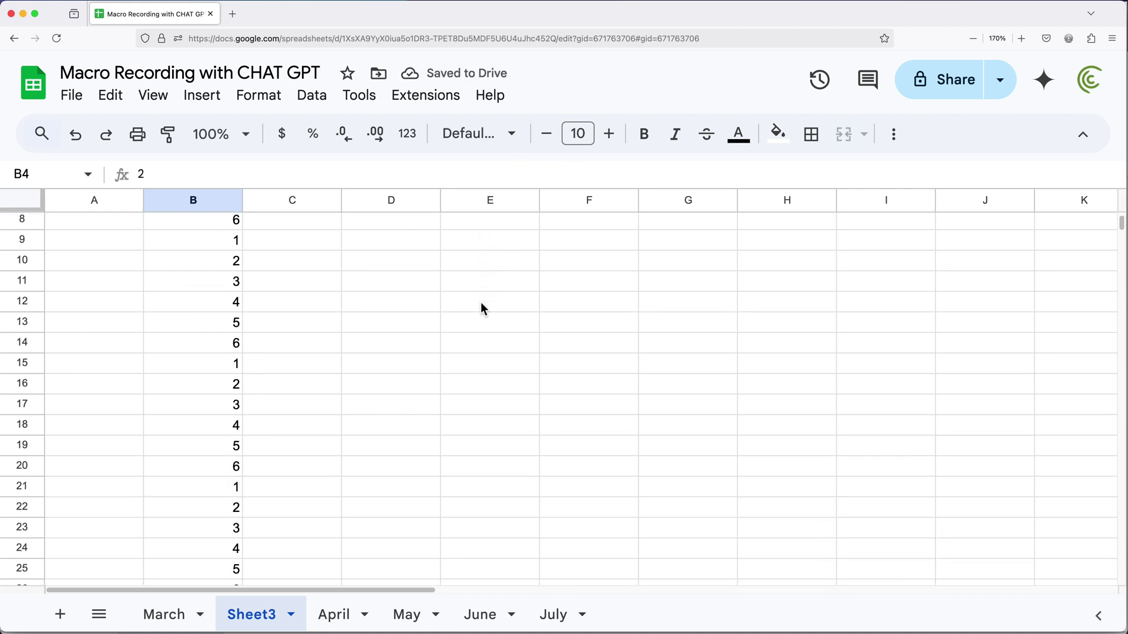